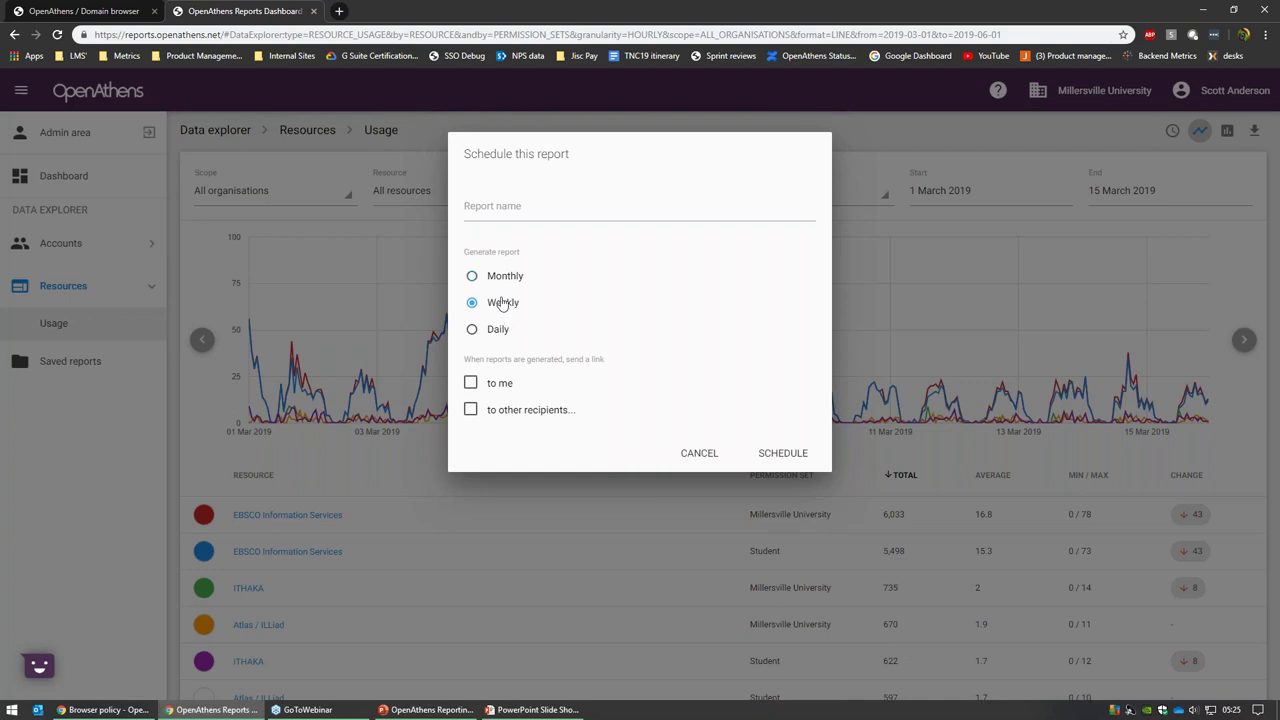
left_click(502, 336)
left_click(469, 382)
left_click_drag(529, 359, 610, 359)
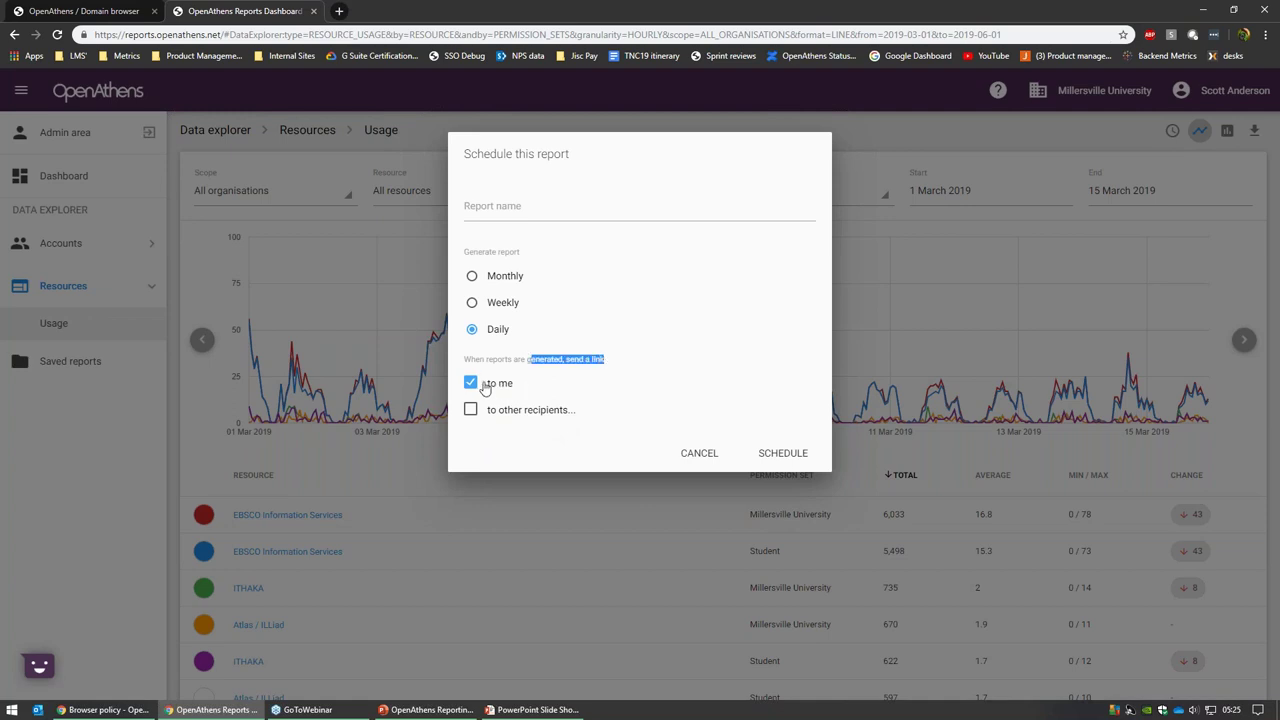
left_click(612, 411)
left_click(470, 410)
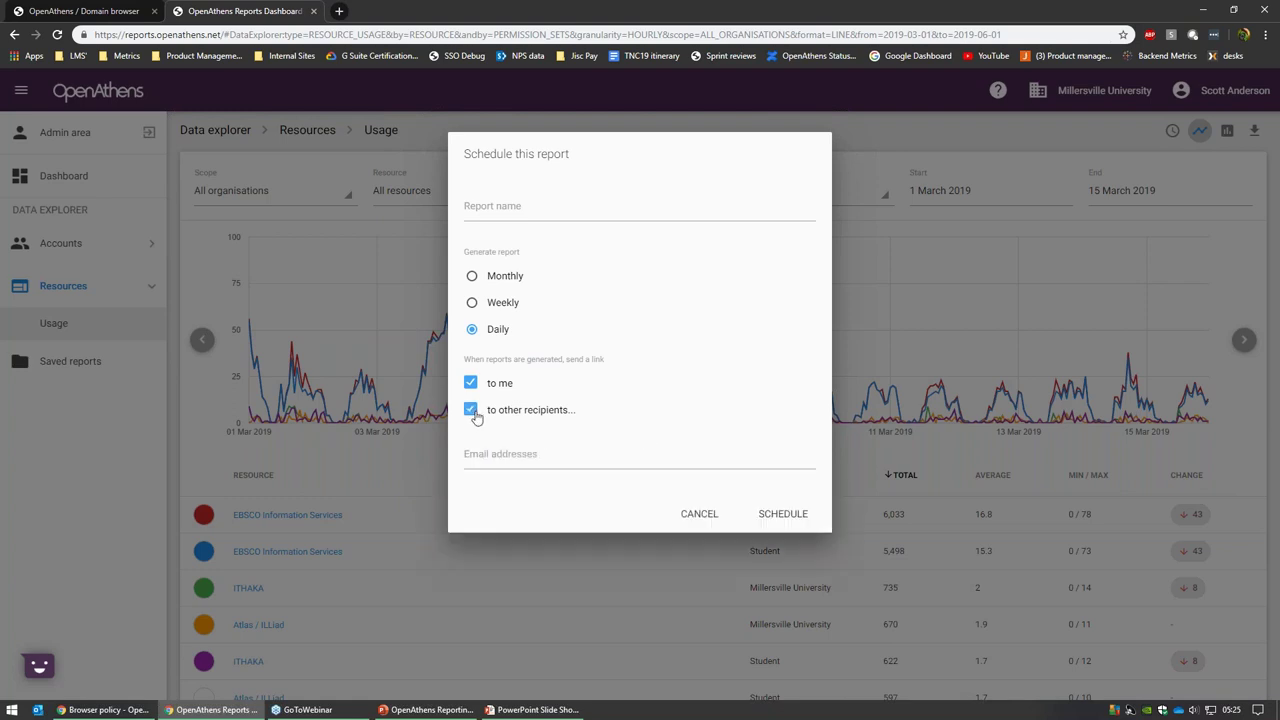
left_click(510, 455)
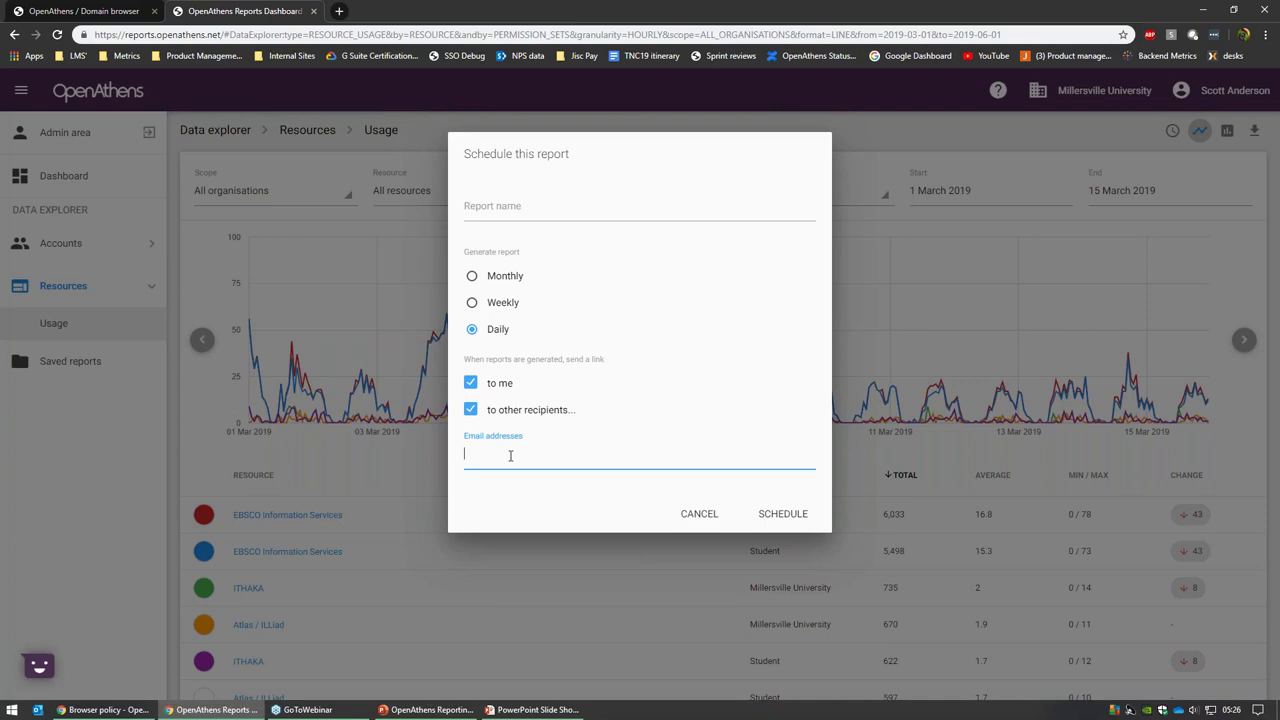
left_click(694, 515)
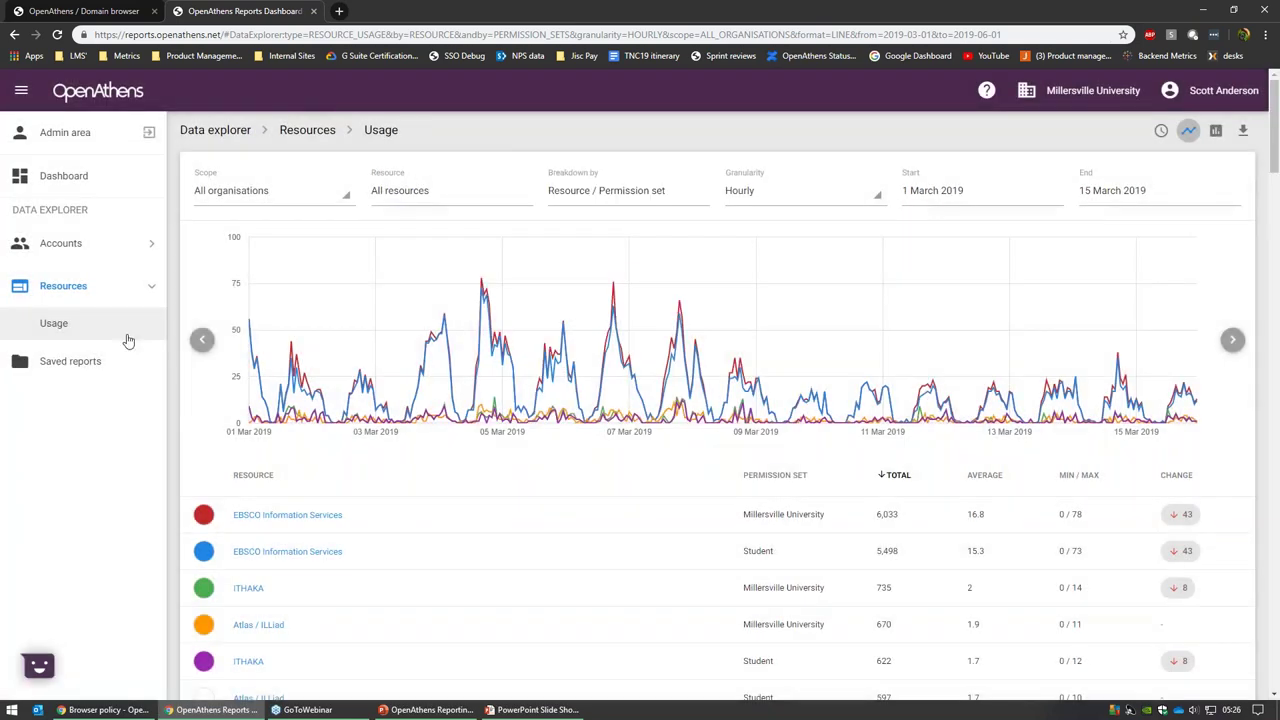
Open the 10 Jul 2019 run of the saved report "Resource report by permission set".
left_click(118, 358)
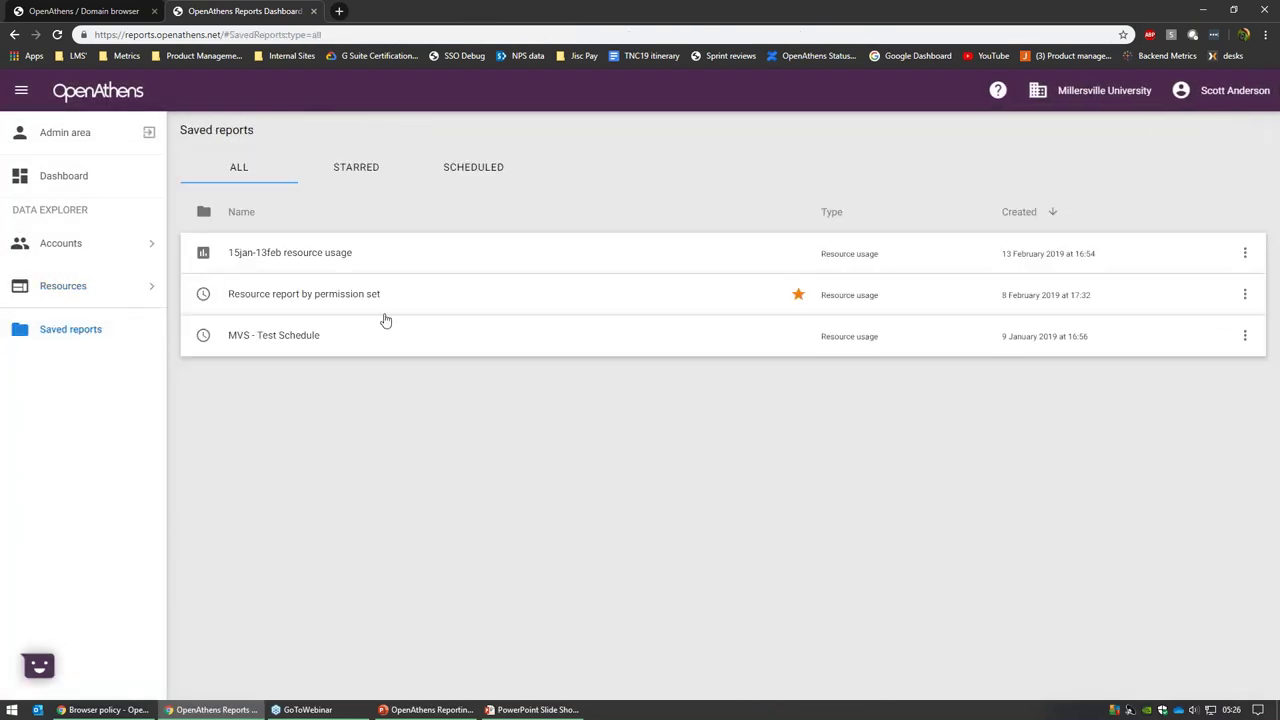
left_click(501, 307)
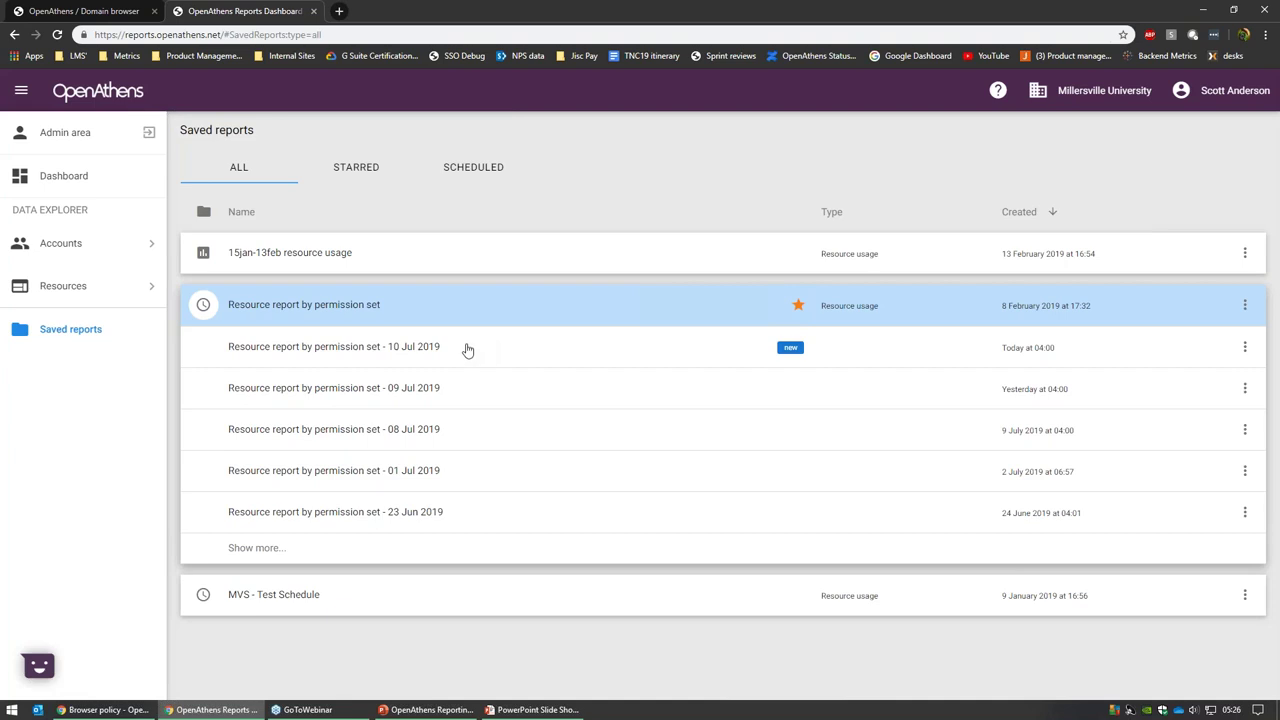
left_click(526, 350)
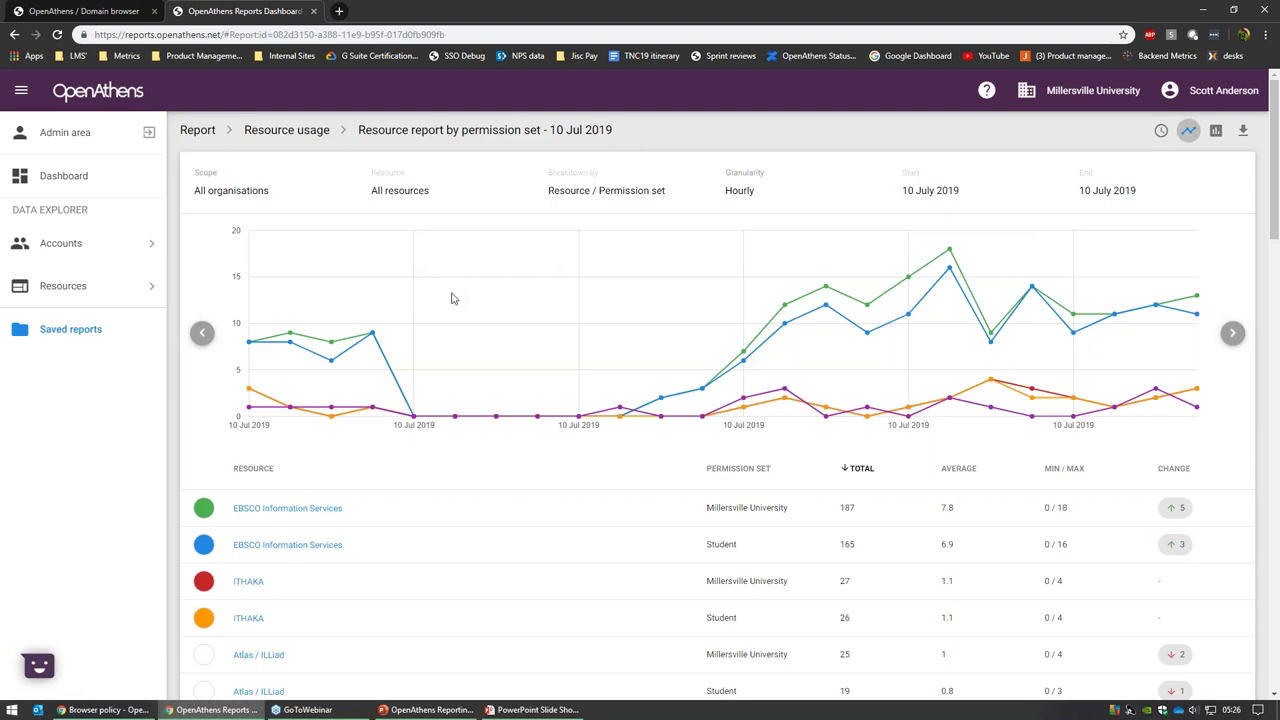
Open the account totals in the data explorer and set the start date to 1 June 2018.
left_click(137, 247)
left_click(124, 292)
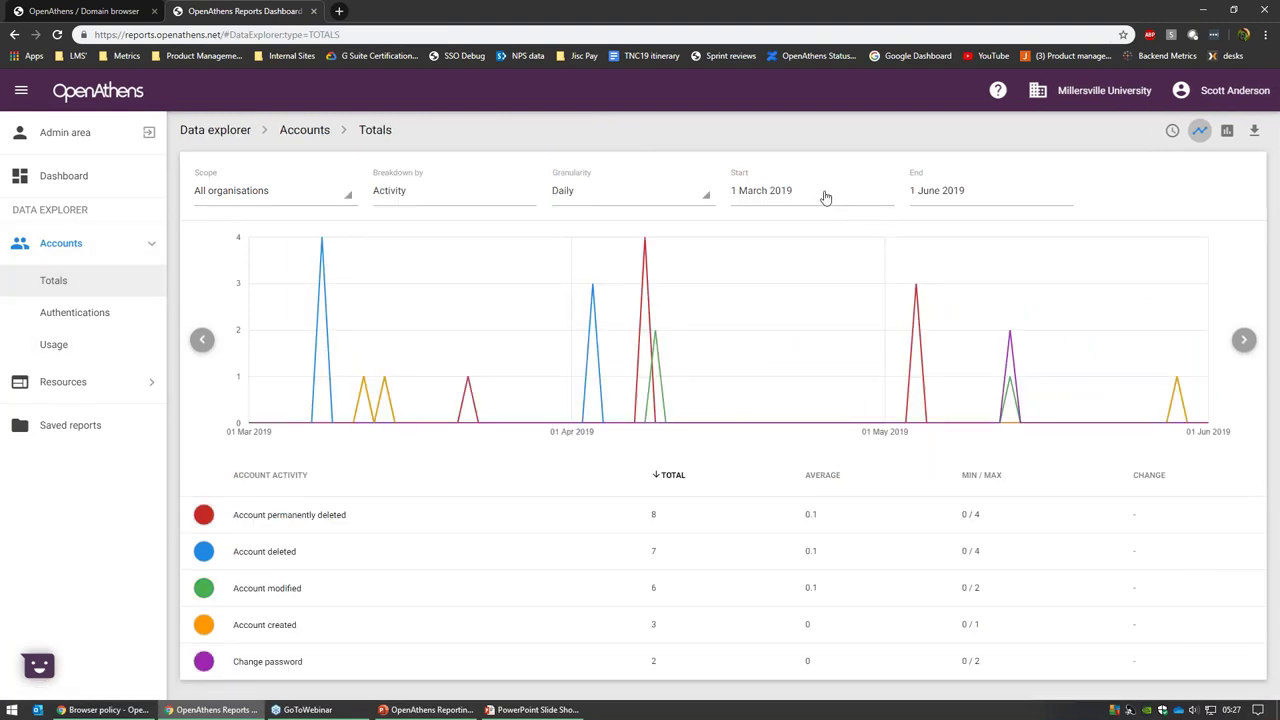
left_click(825, 197)
left_click(667, 151)
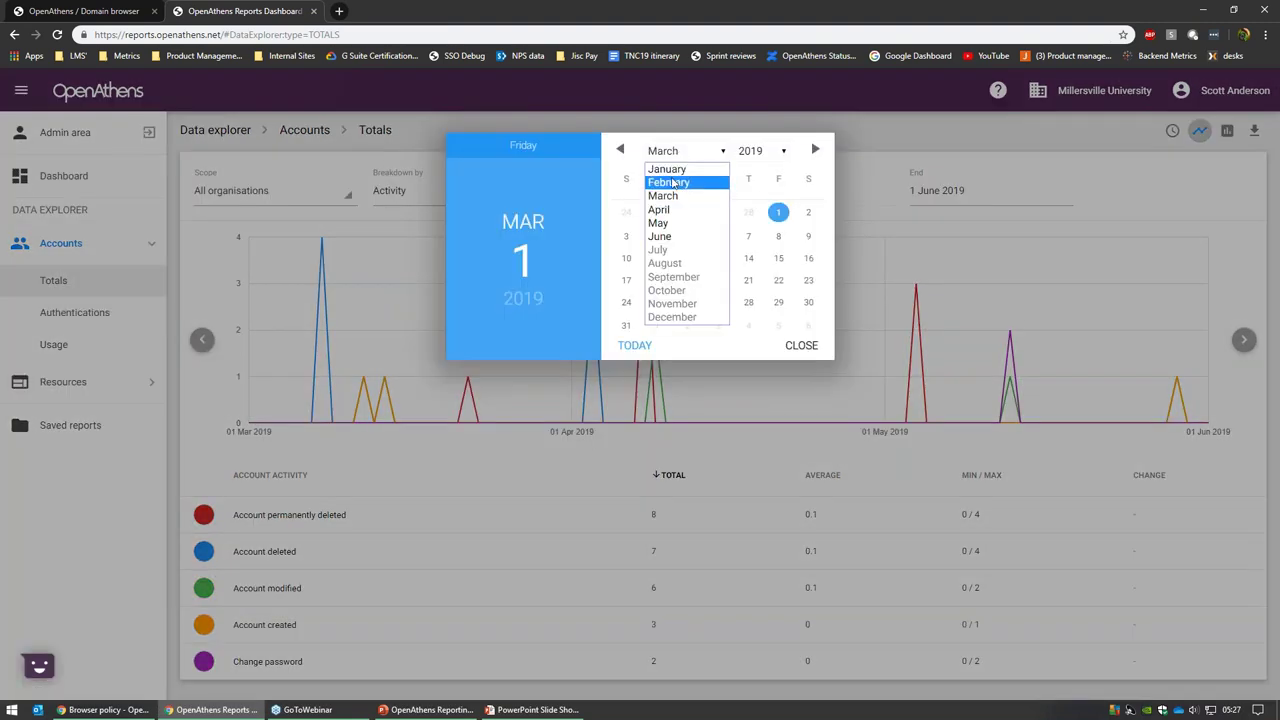
left_click(660, 236)
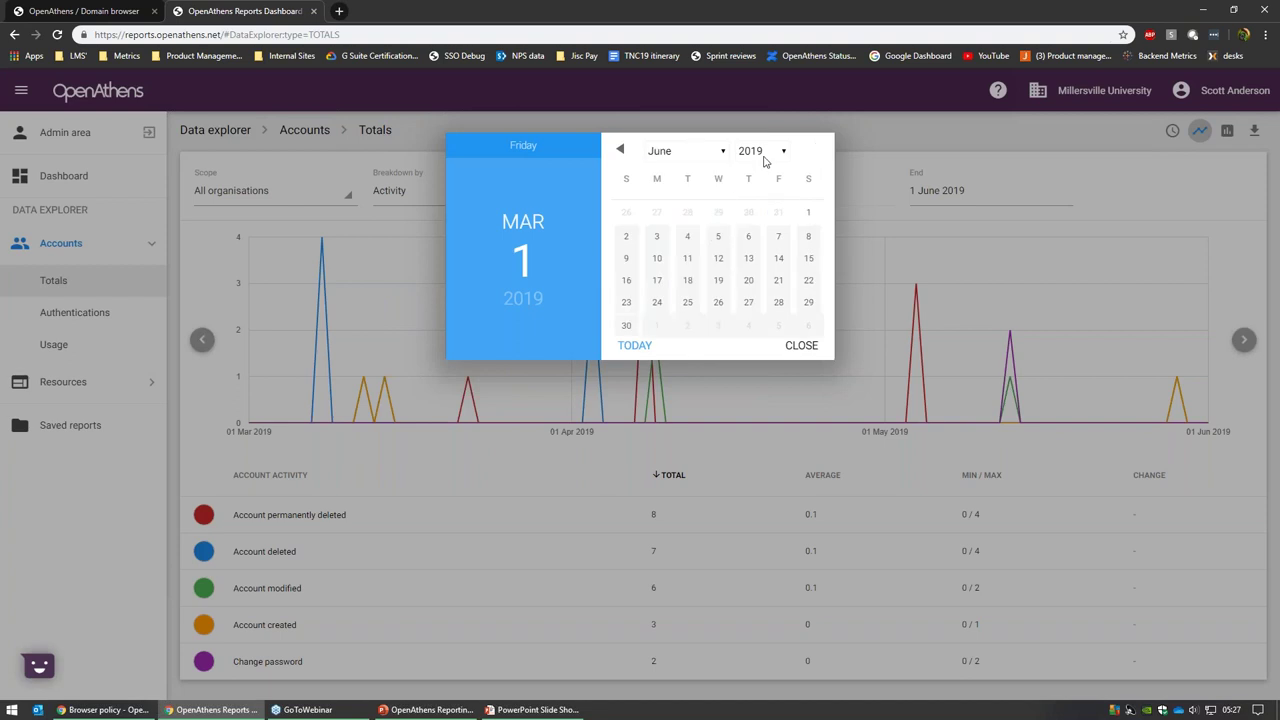
left_click(764, 155)
left_click(770, 182)
left_click(764, 152)
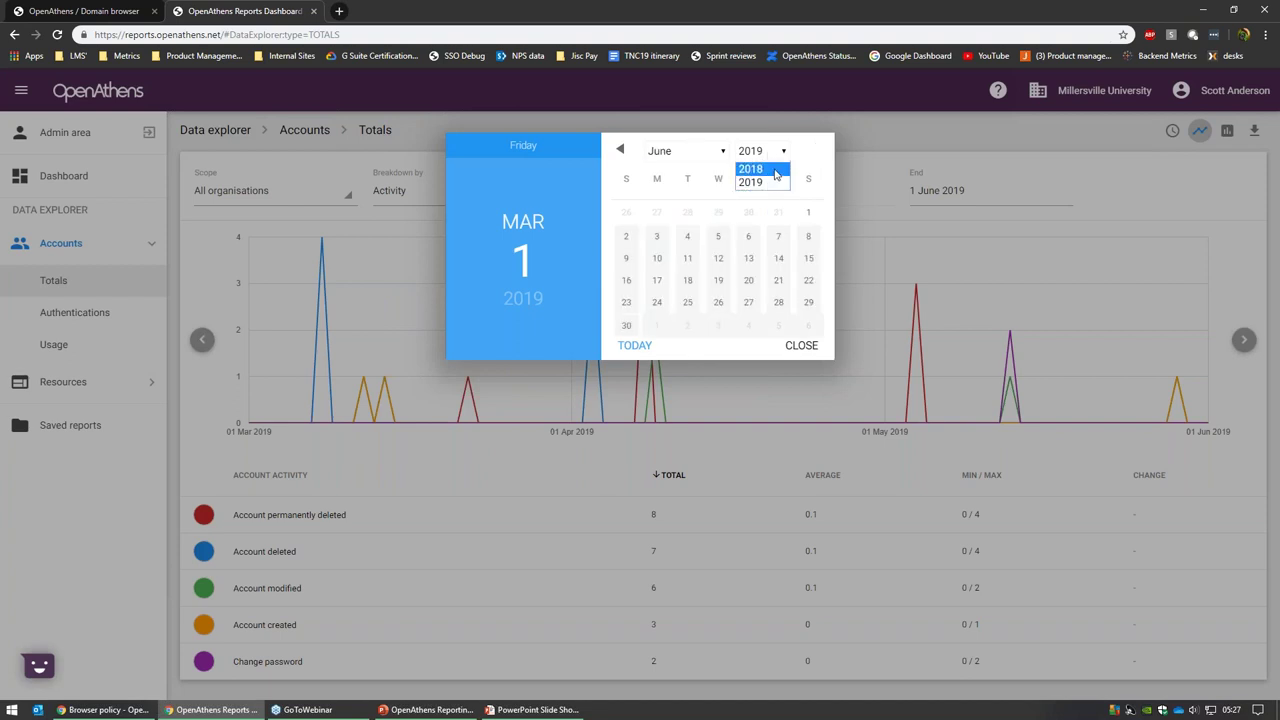
left_click(776, 170)
left_click(779, 214)
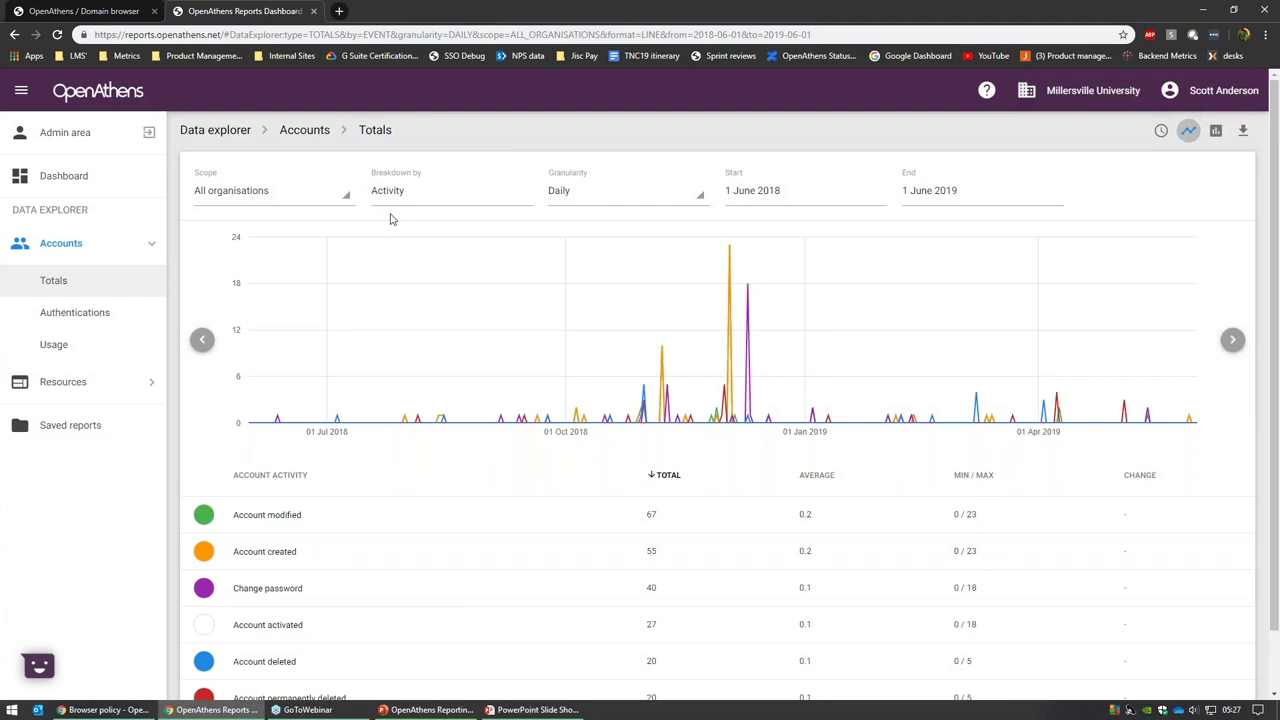
Break the totals down by account type and save them as a report named "Account totals from June 2018".
left_click(415, 212)
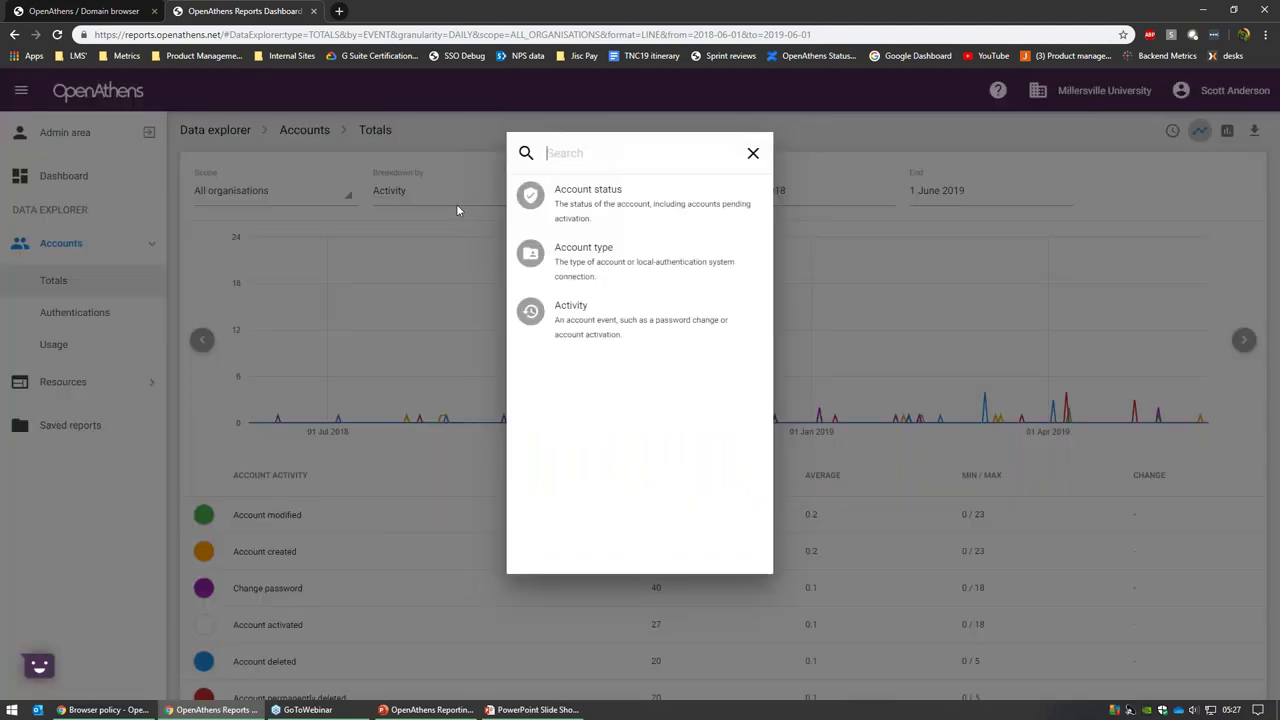
left_click(587, 240)
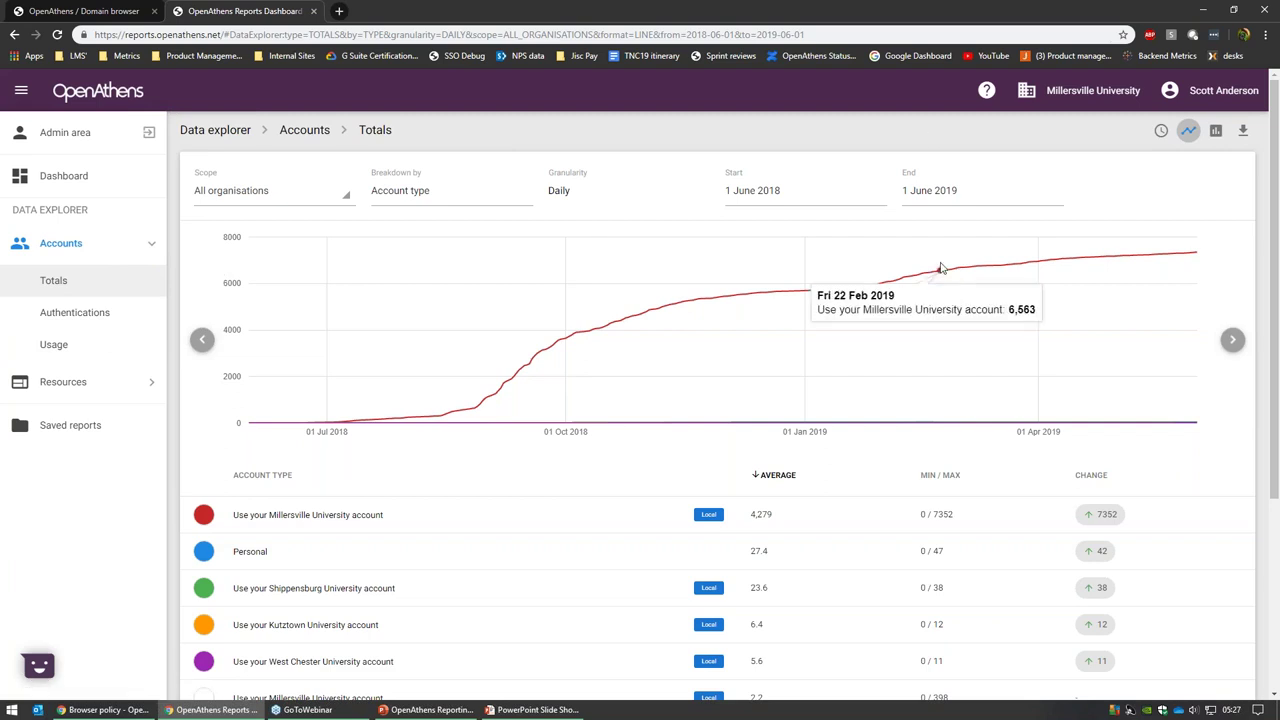
left_click(1243, 134)
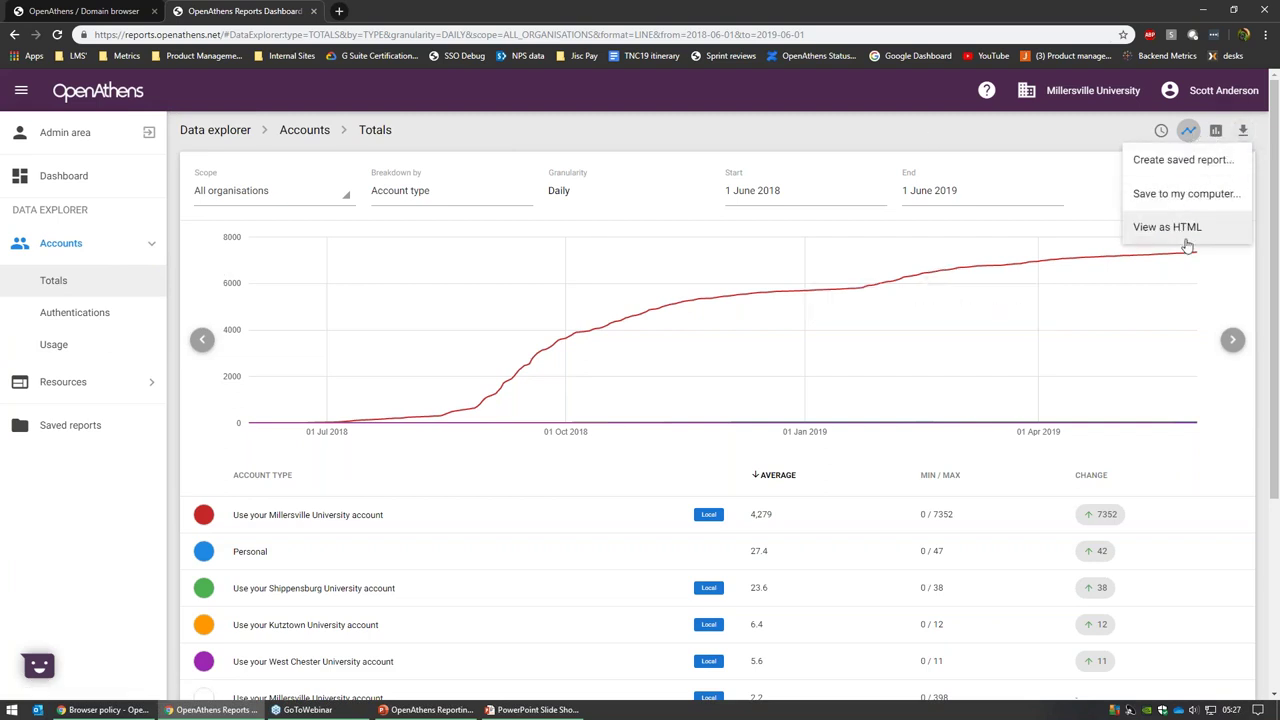
left_click(1190, 160)
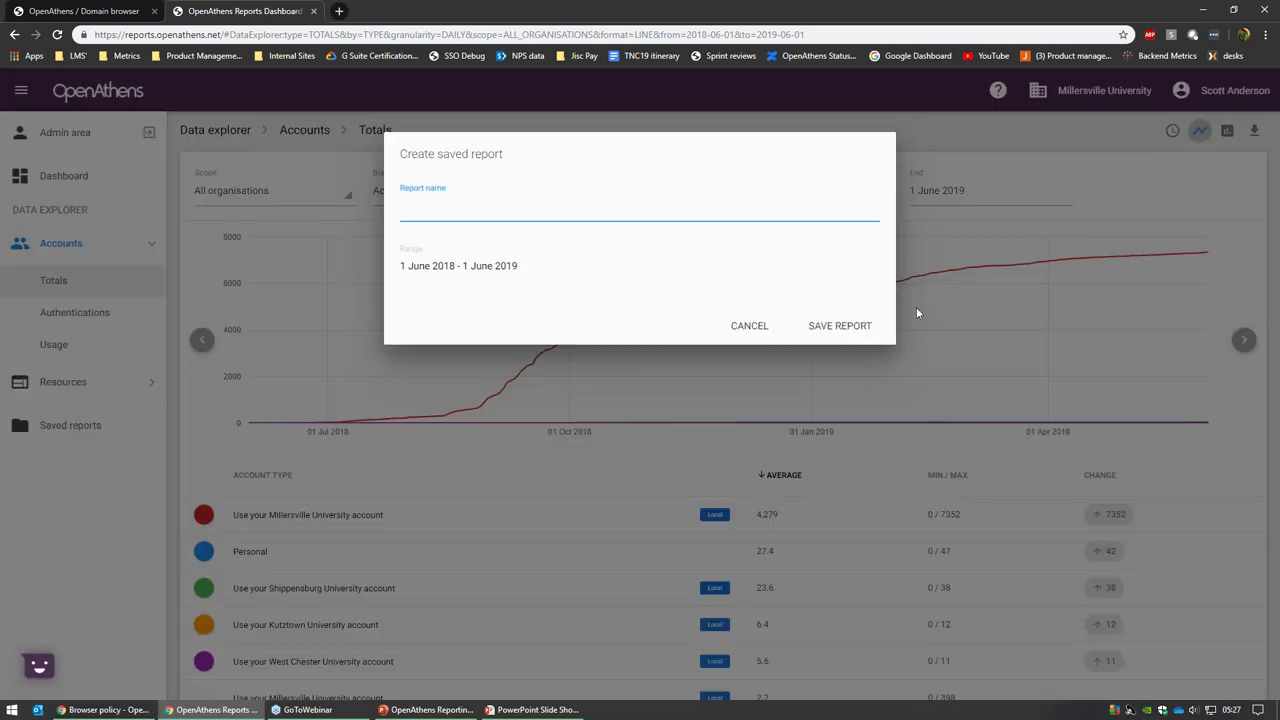
type("Account totals from June 2018")
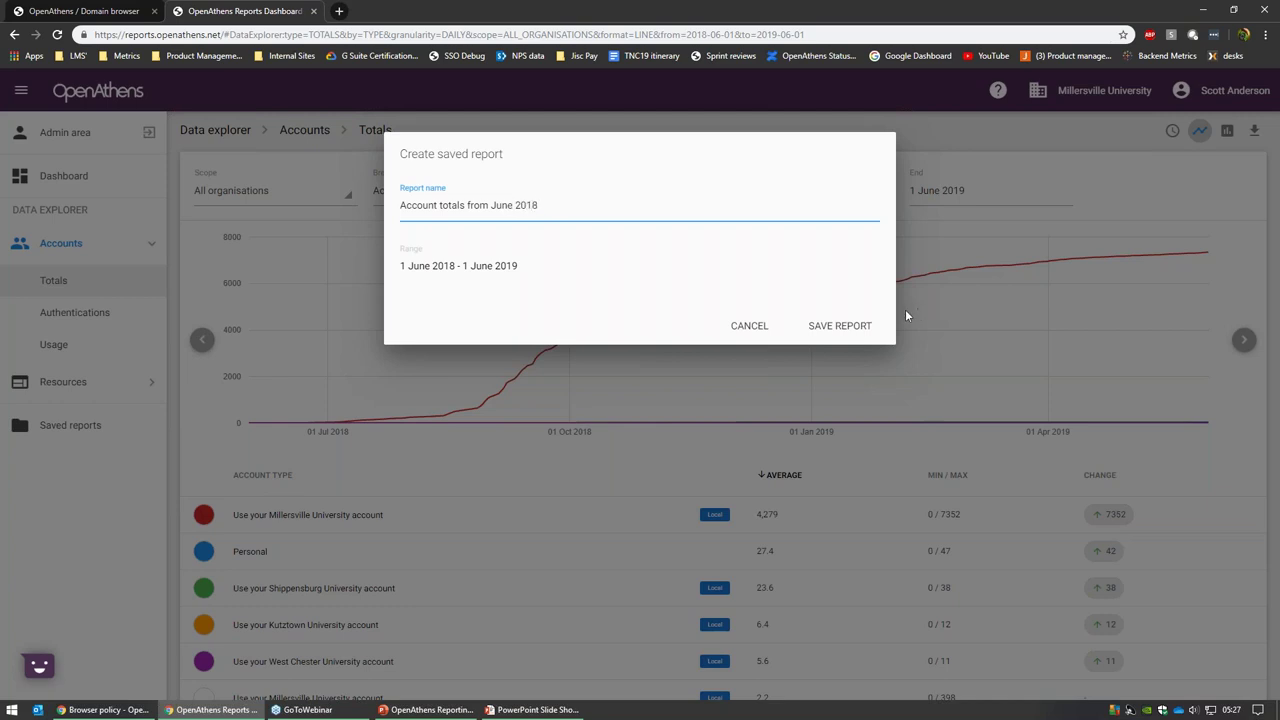
left_click(836, 327)
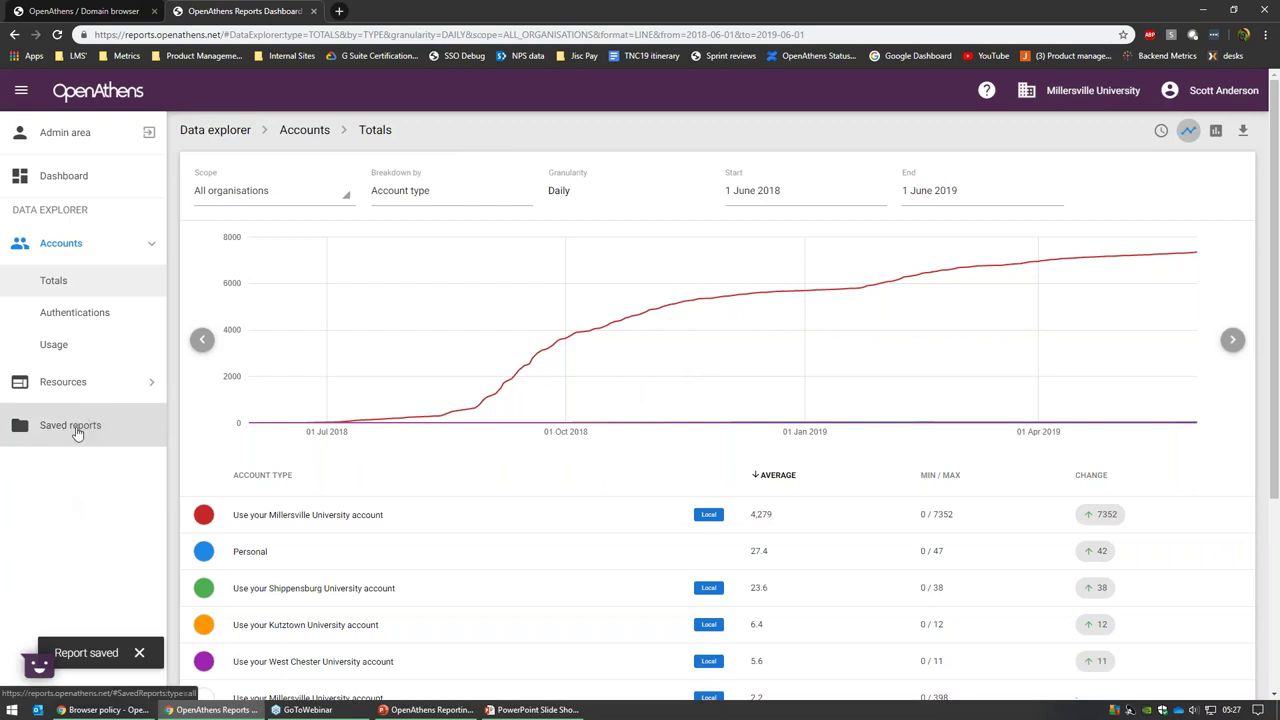
Open the saved report "Account totals from June 2018" from the saved reports.
left_click(77, 430)
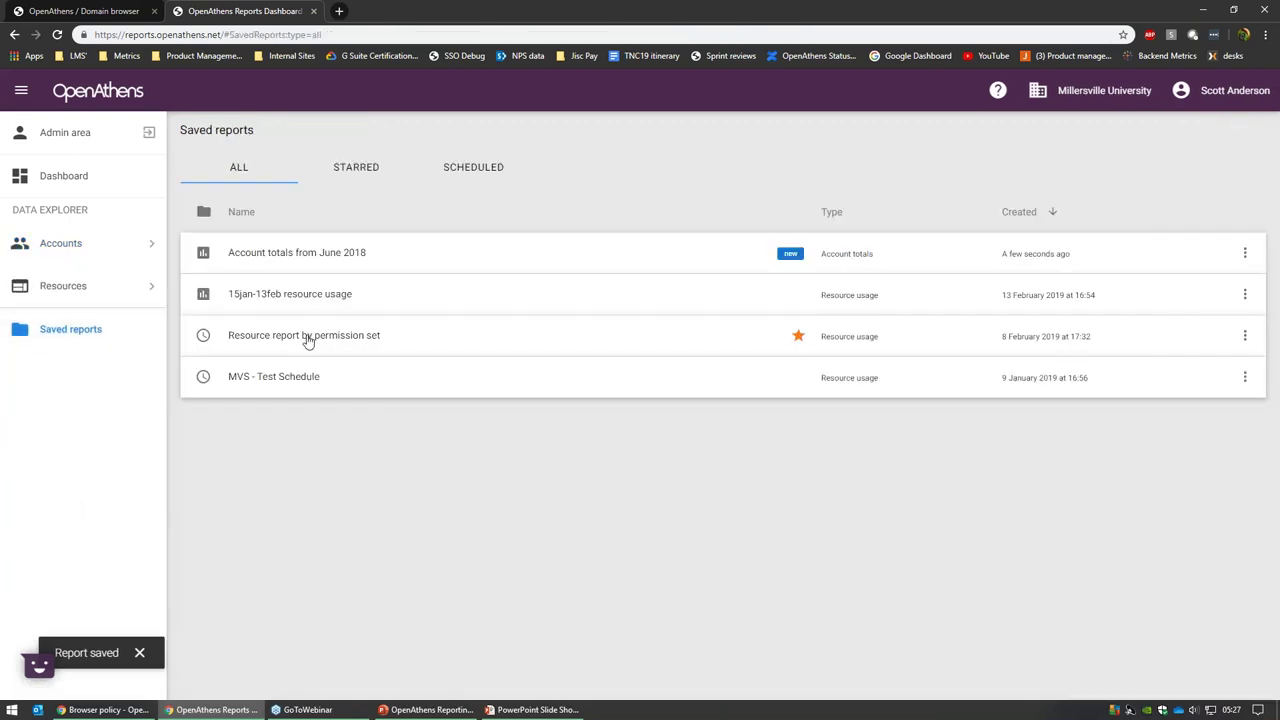
left_click(306, 339)
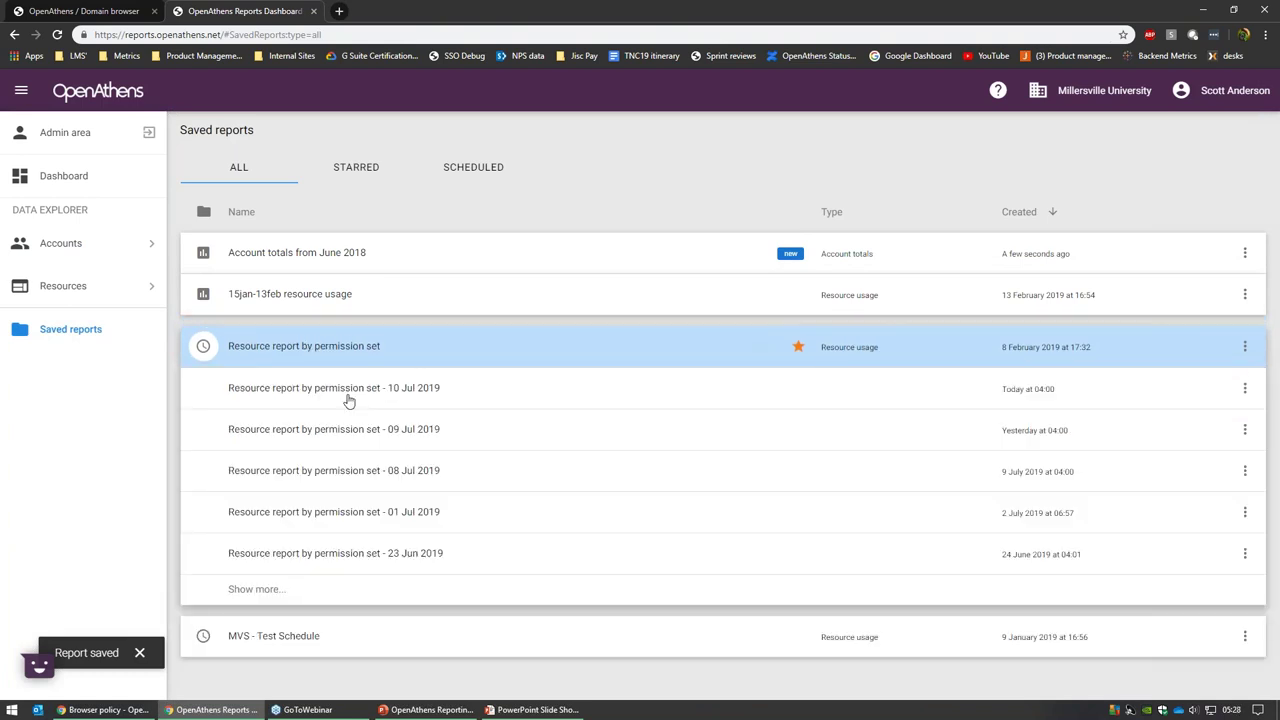
left_click(371, 266)
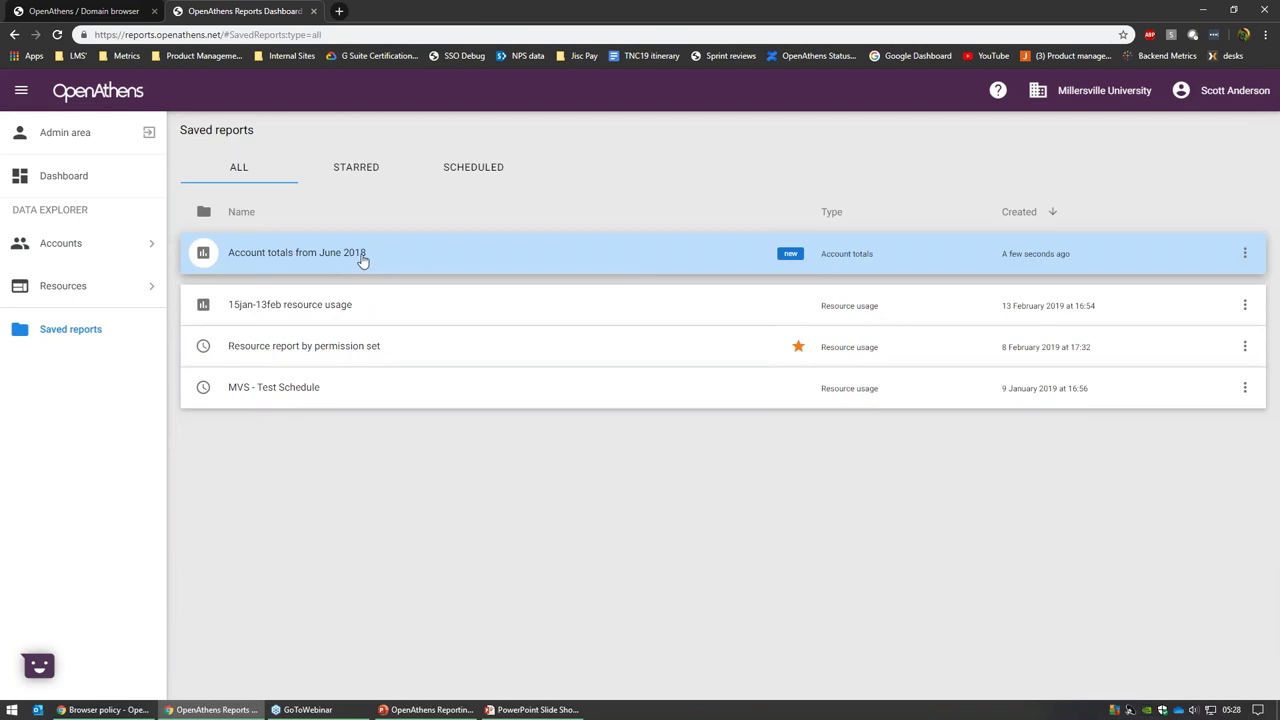
double_click(363, 260)
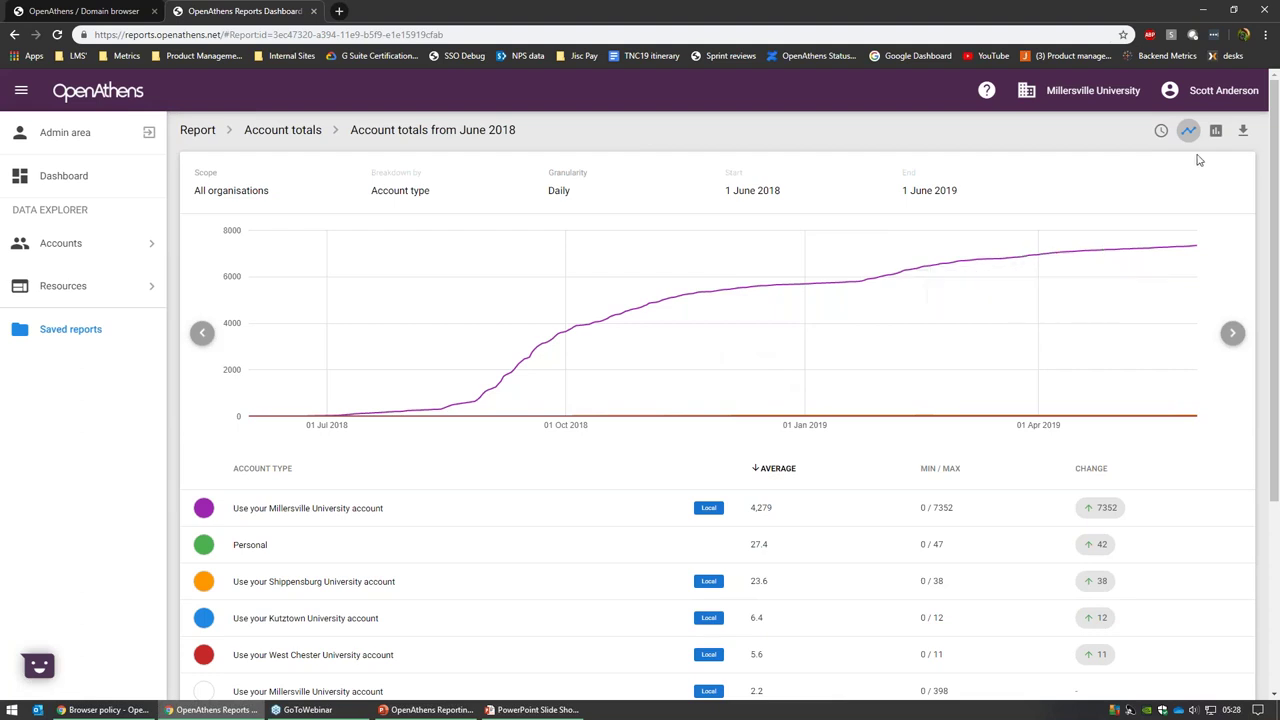
View the report's chart as columns and again as lines, and look through the account type table.
left_click(1215, 130)
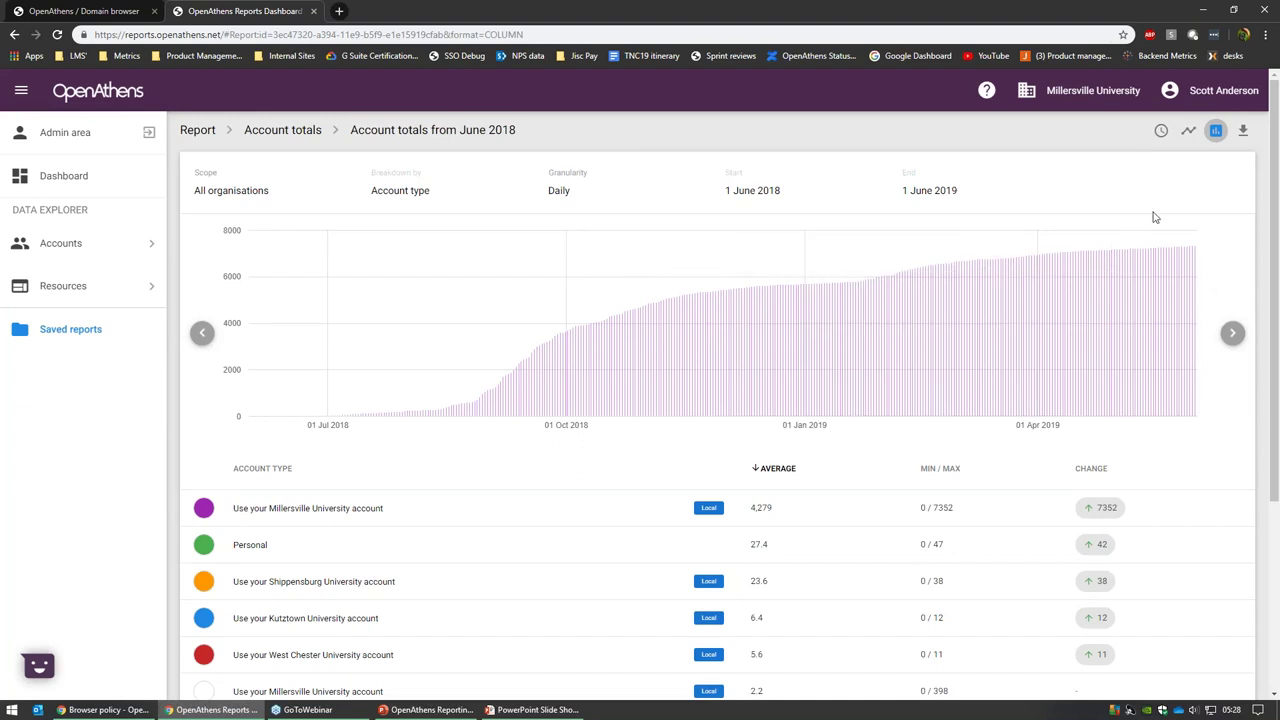
left_click(1191, 133)
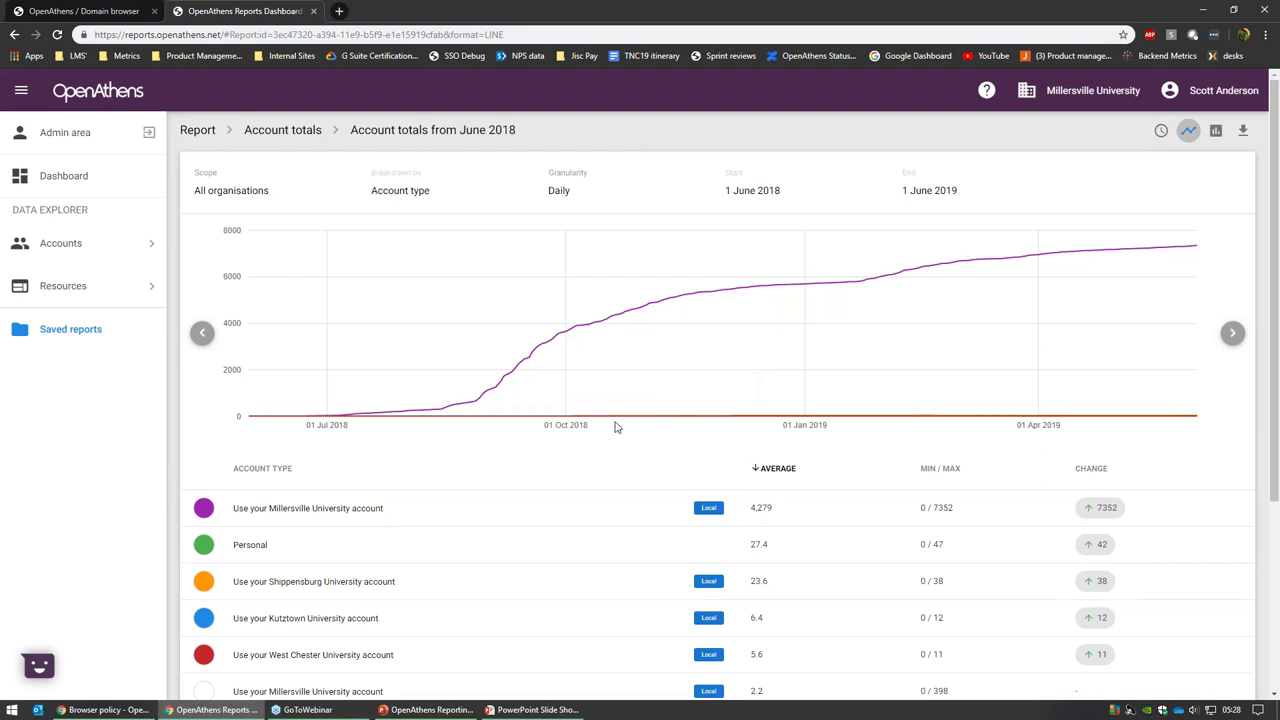
scroll(616, 427, "down", 5)
scroll(589, 409, "up", 5)
Open the resource usage data and review its start date and breakdown options.
left_click(97, 288)
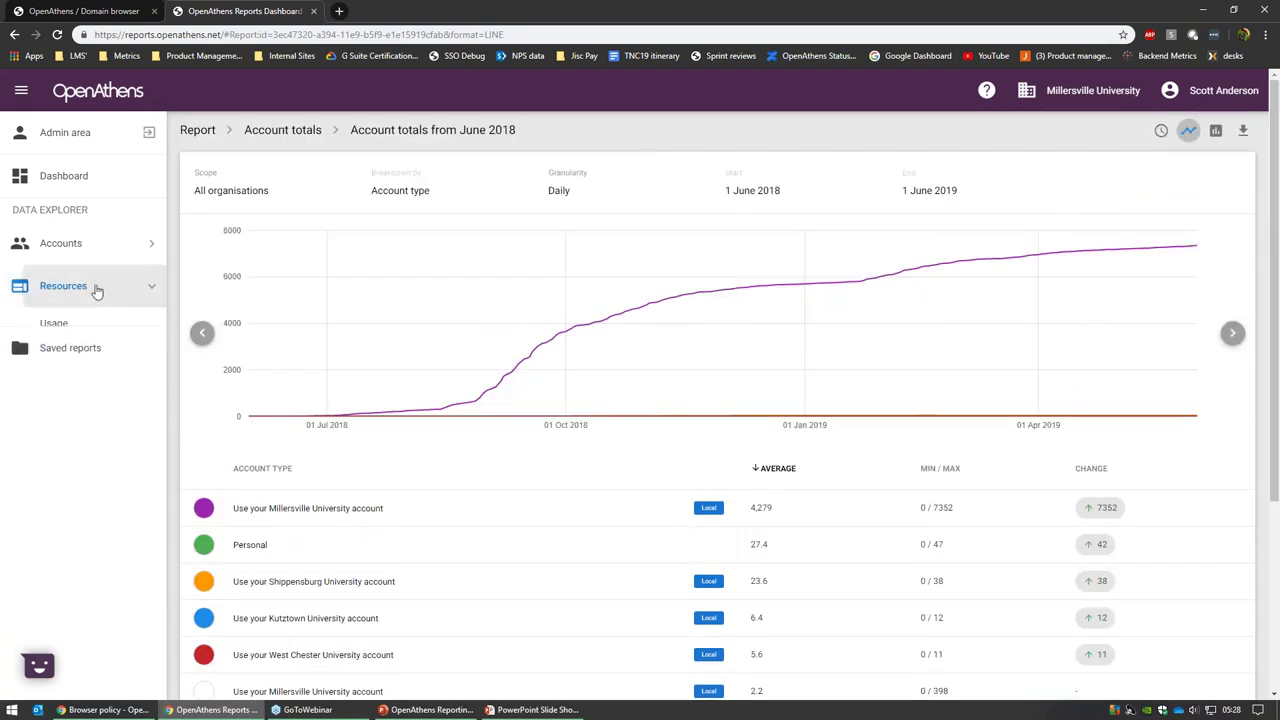
left_click(100, 323)
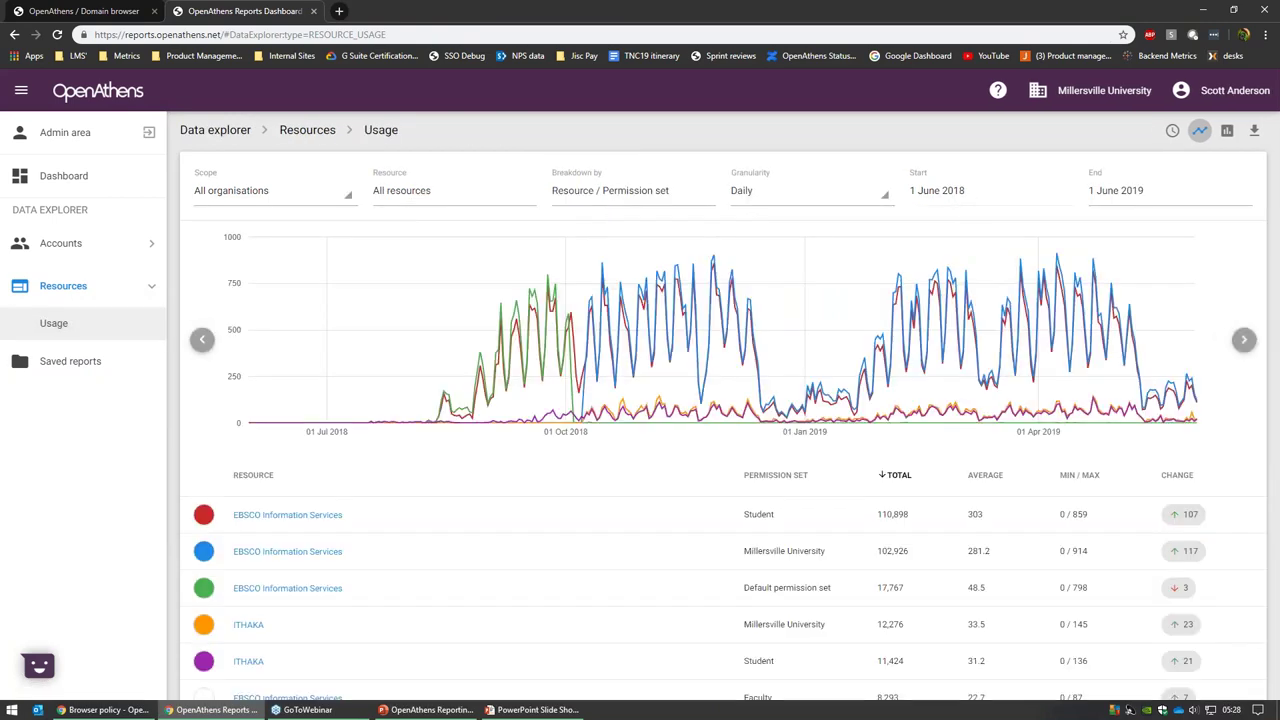
left_click(962, 200)
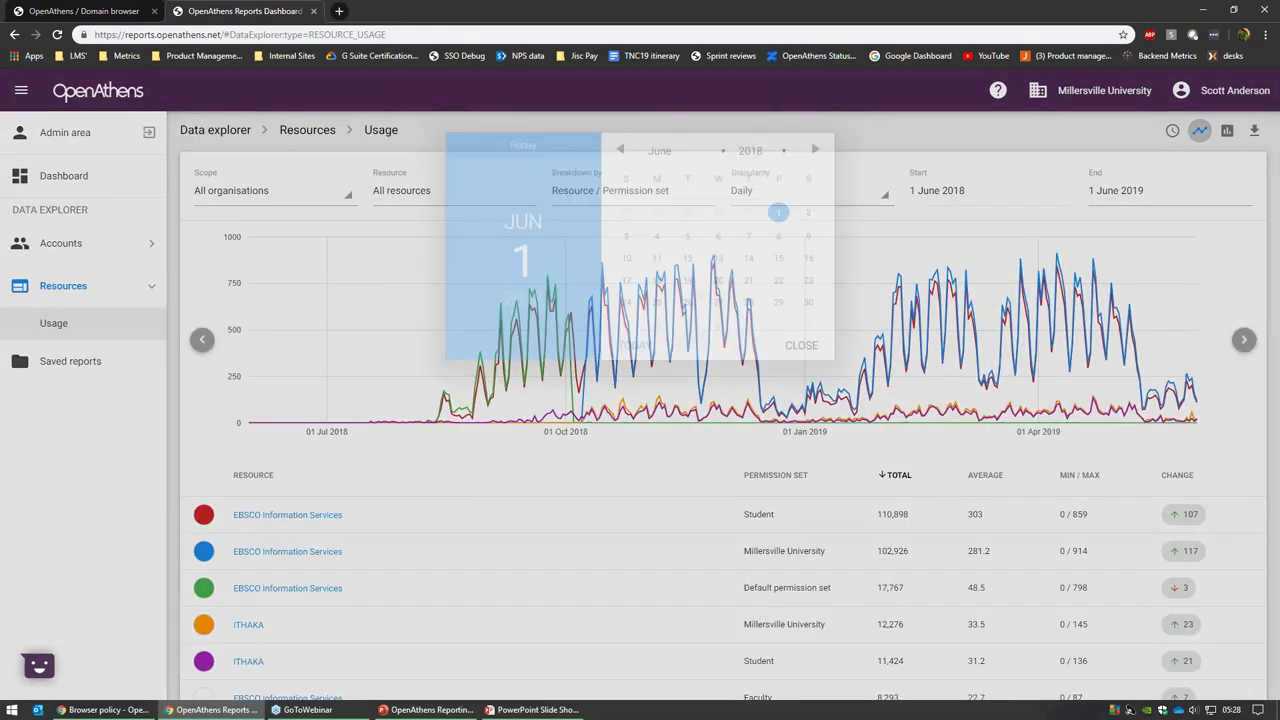
left_click(796, 346)
left_click(712, 200)
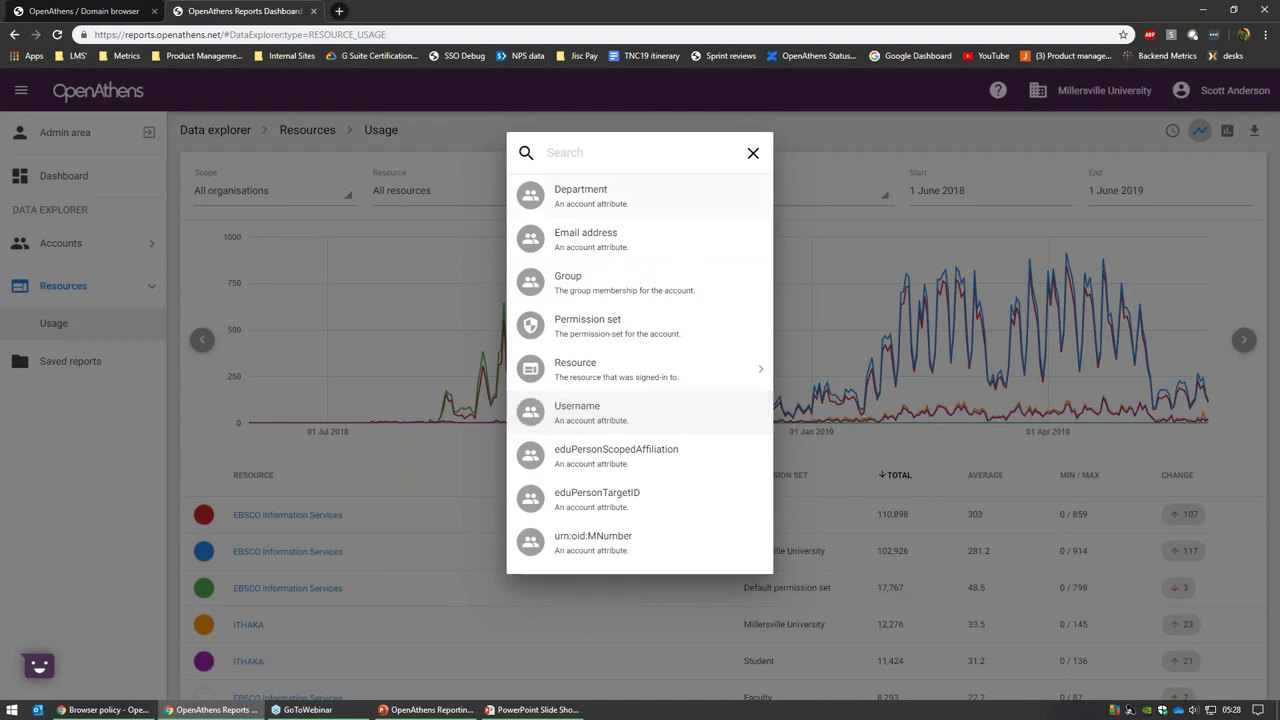
left_click(615, 314)
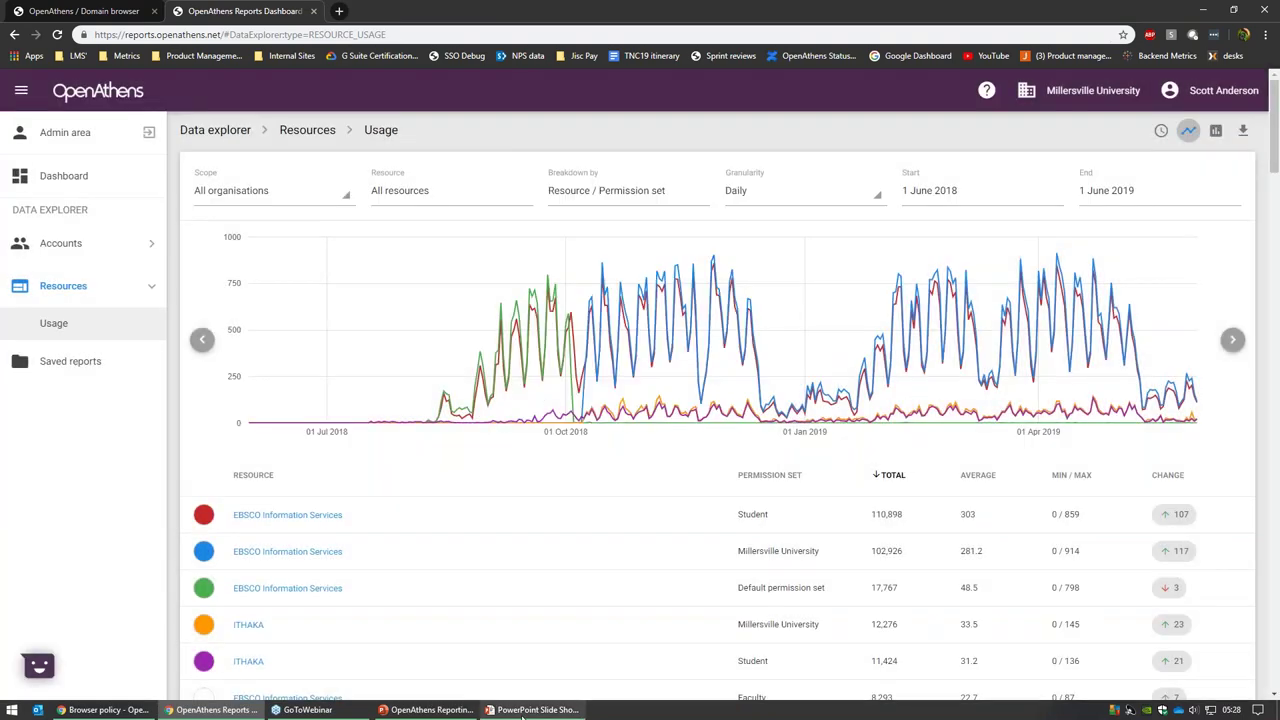
Show the "OpenAthens Reporting: FAQs" slide in the PowerPoint slide show, then return to the reports in the browser.
left_click(530, 710)
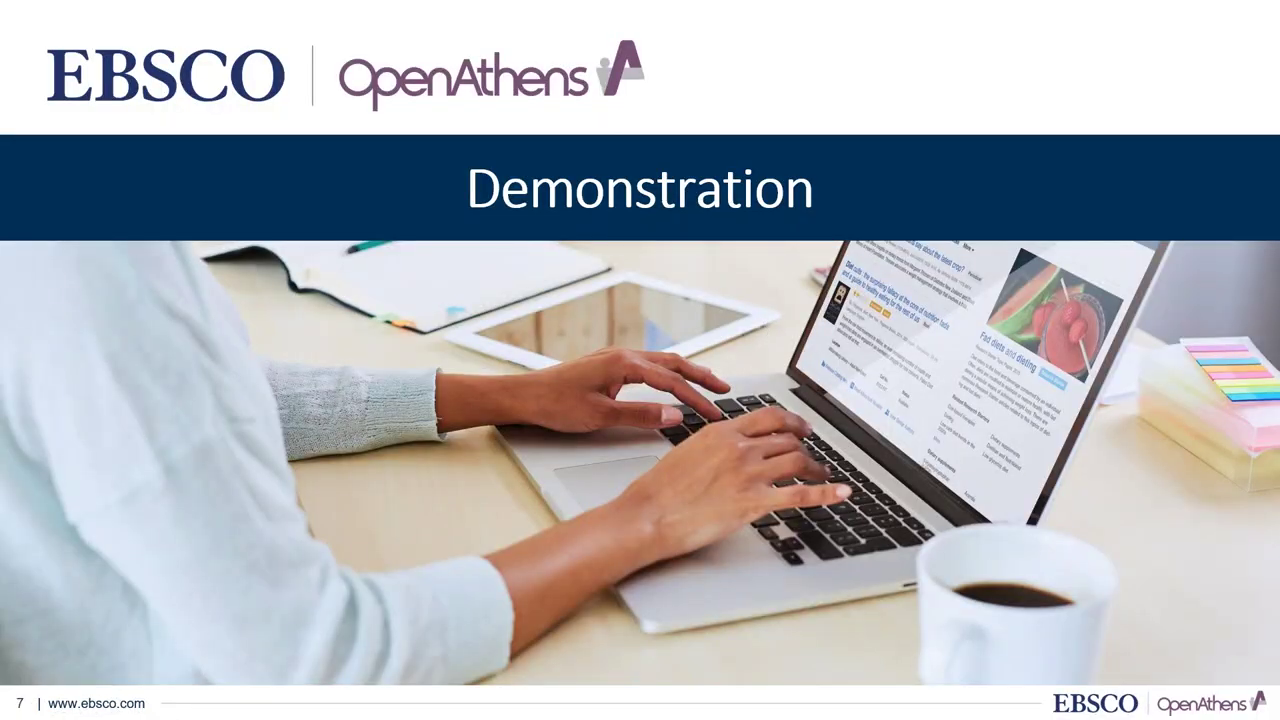
key("Right")
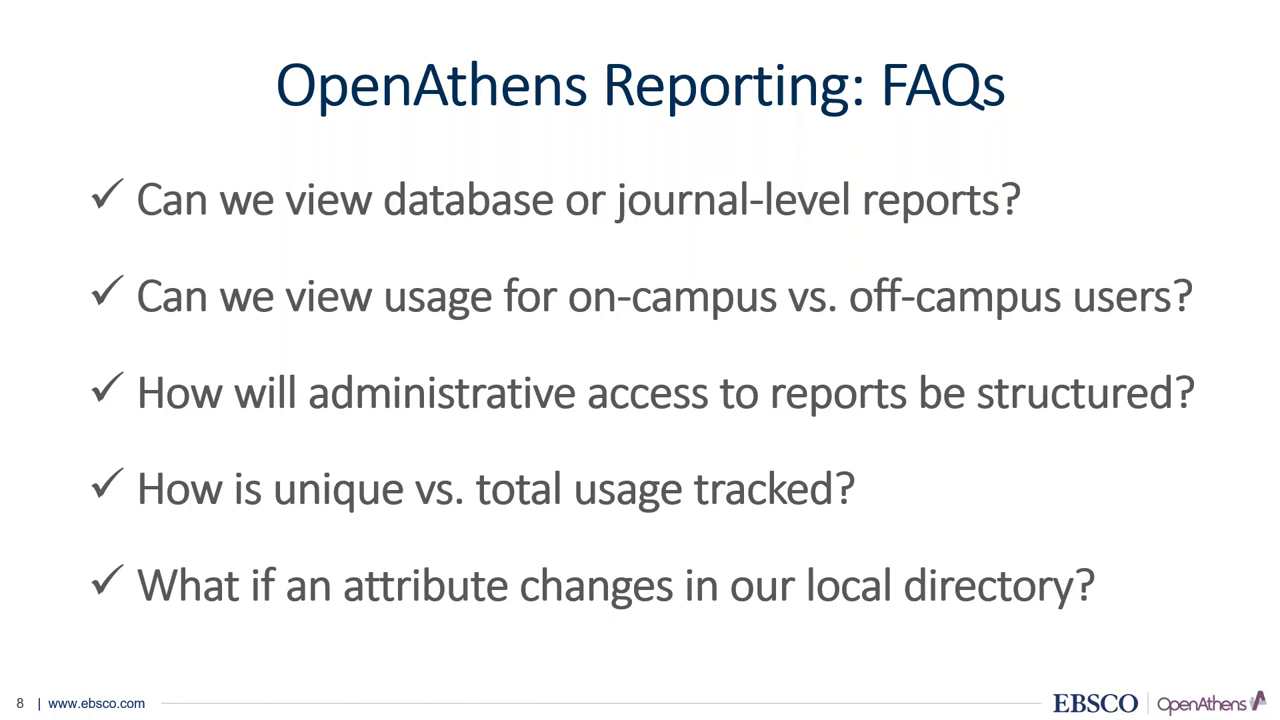
key("alt+Tab")
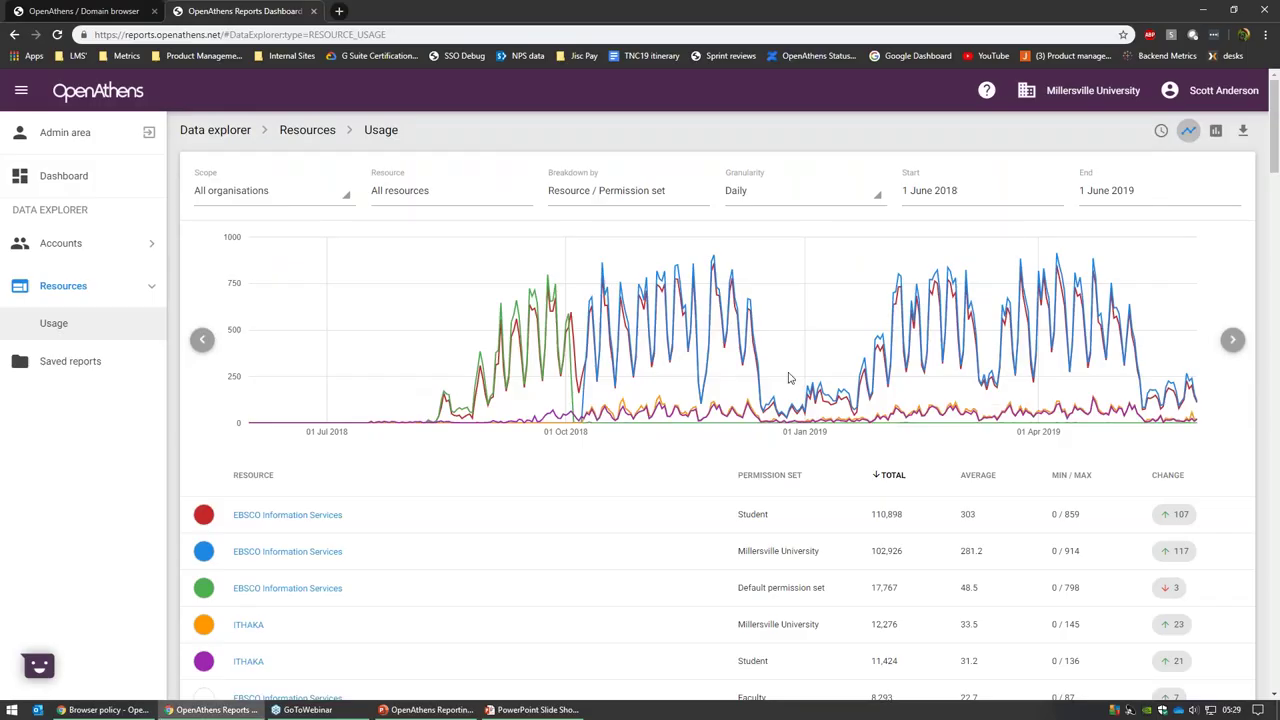
Set the resource usage breakdown to Resource with no secondary breakdown.
left_click(594, 208)
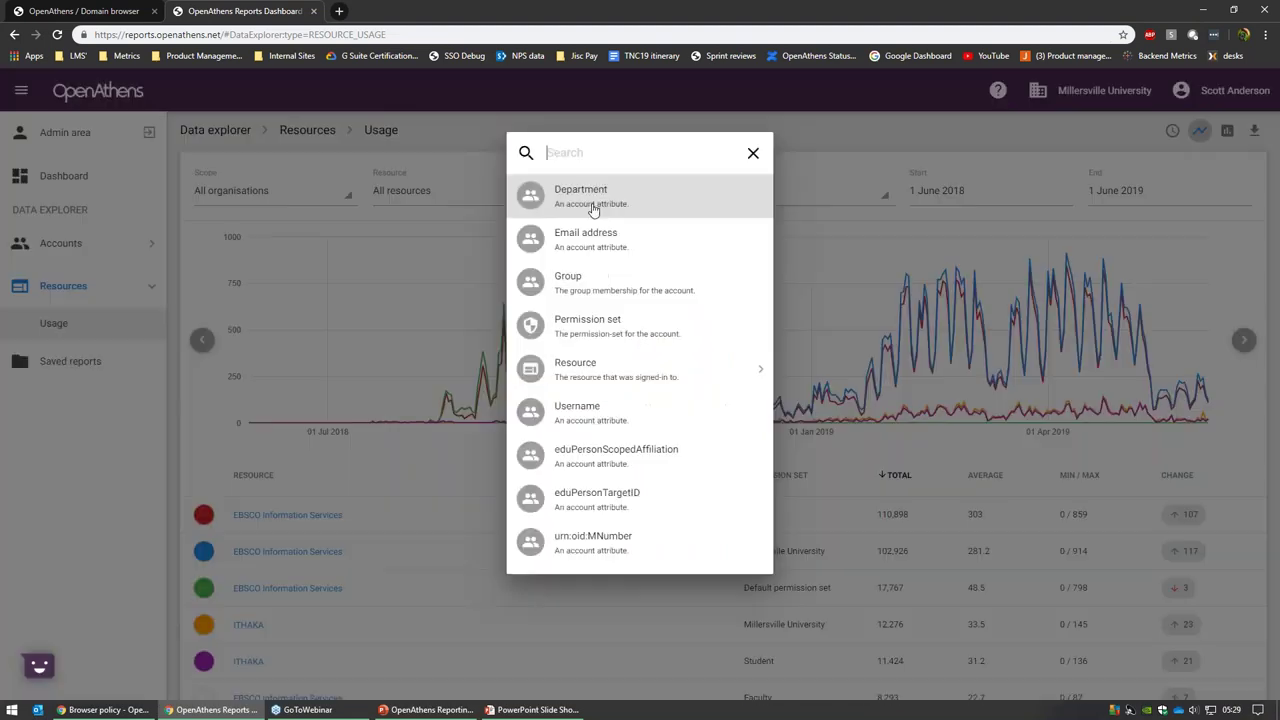
left_click(651, 368)
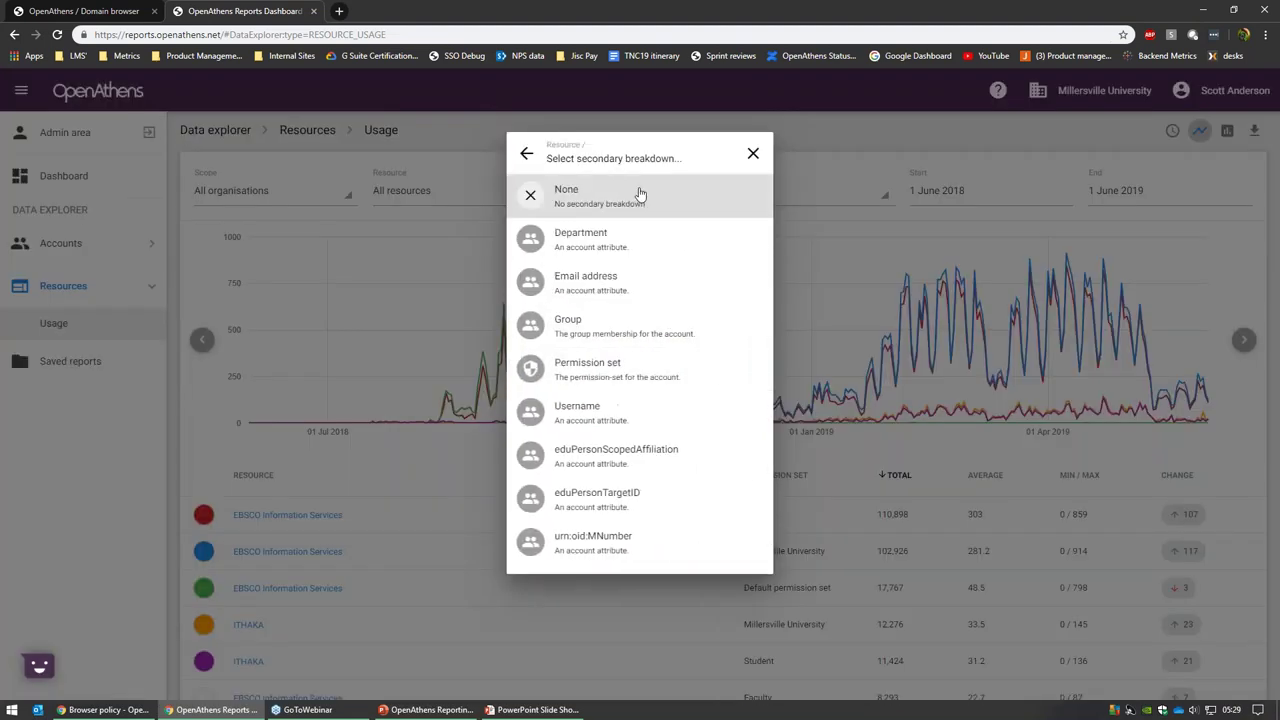
left_click(640, 194)
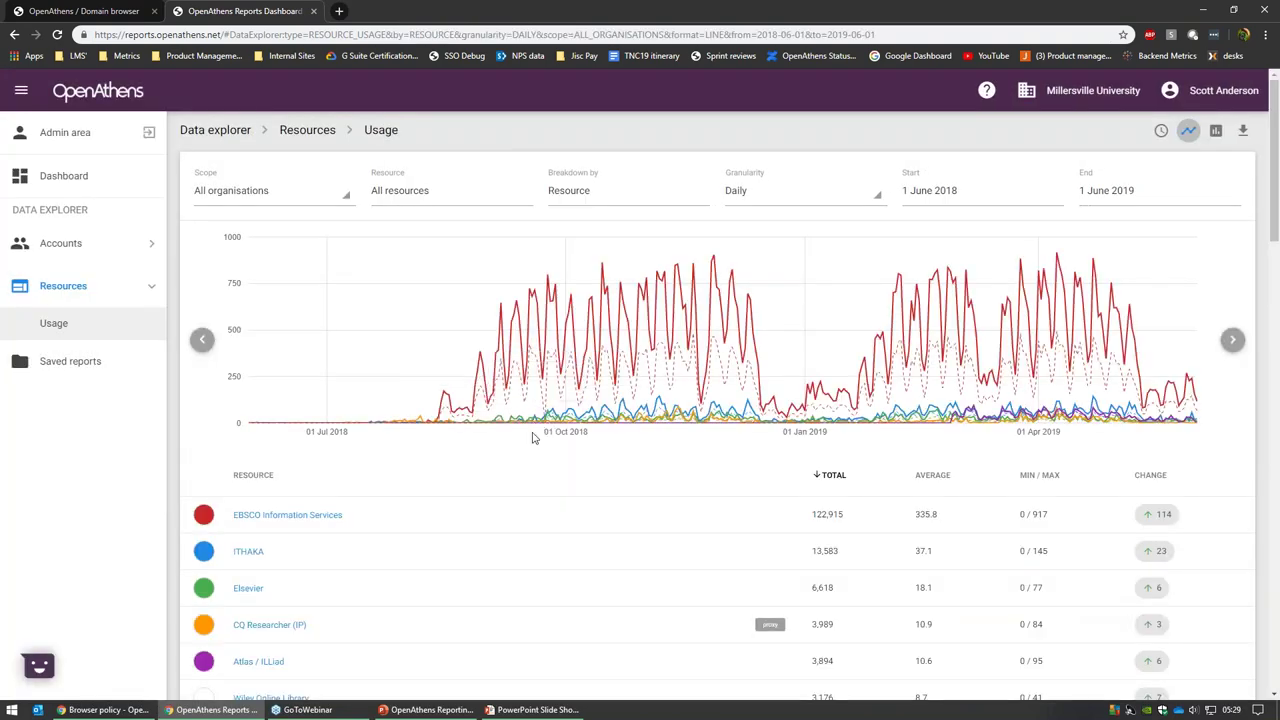
Examine the resource usage chart and look through the per-resource usage totals in the table below it.
scroll(535, 438, "down", 1)
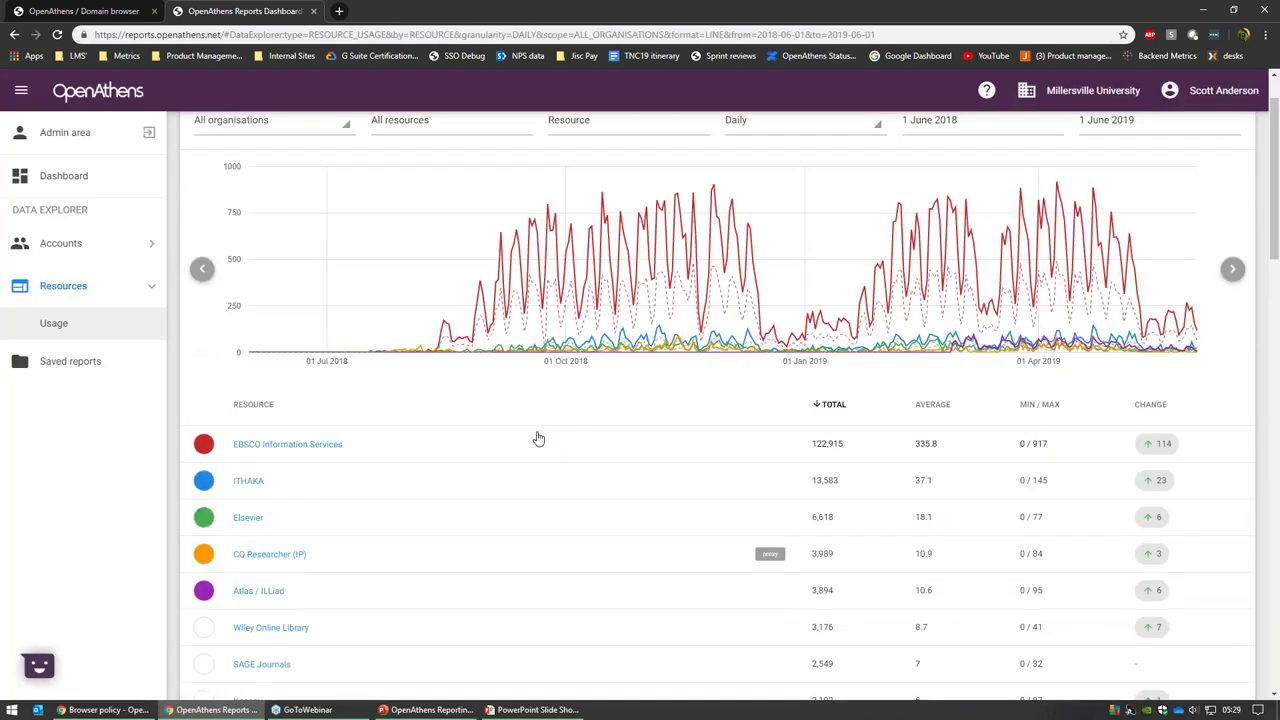
scroll(538, 438, "down", 1)
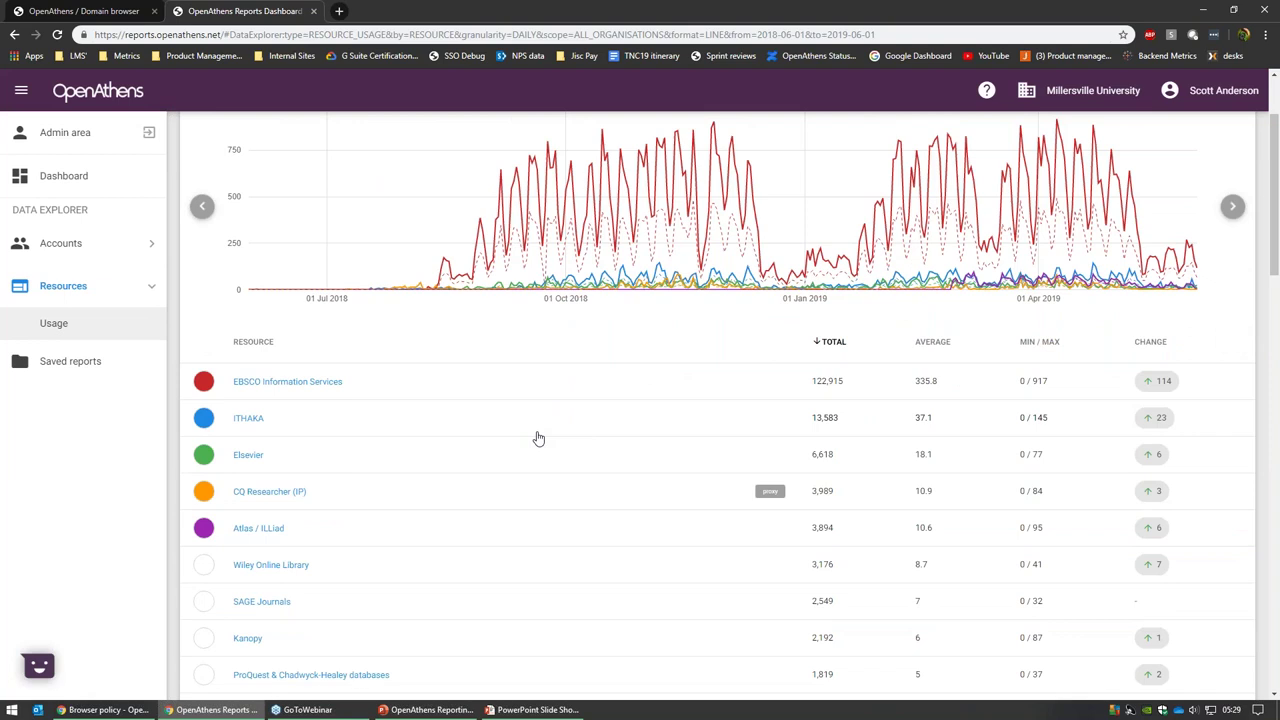
scroll(538, 438, "up", 2)
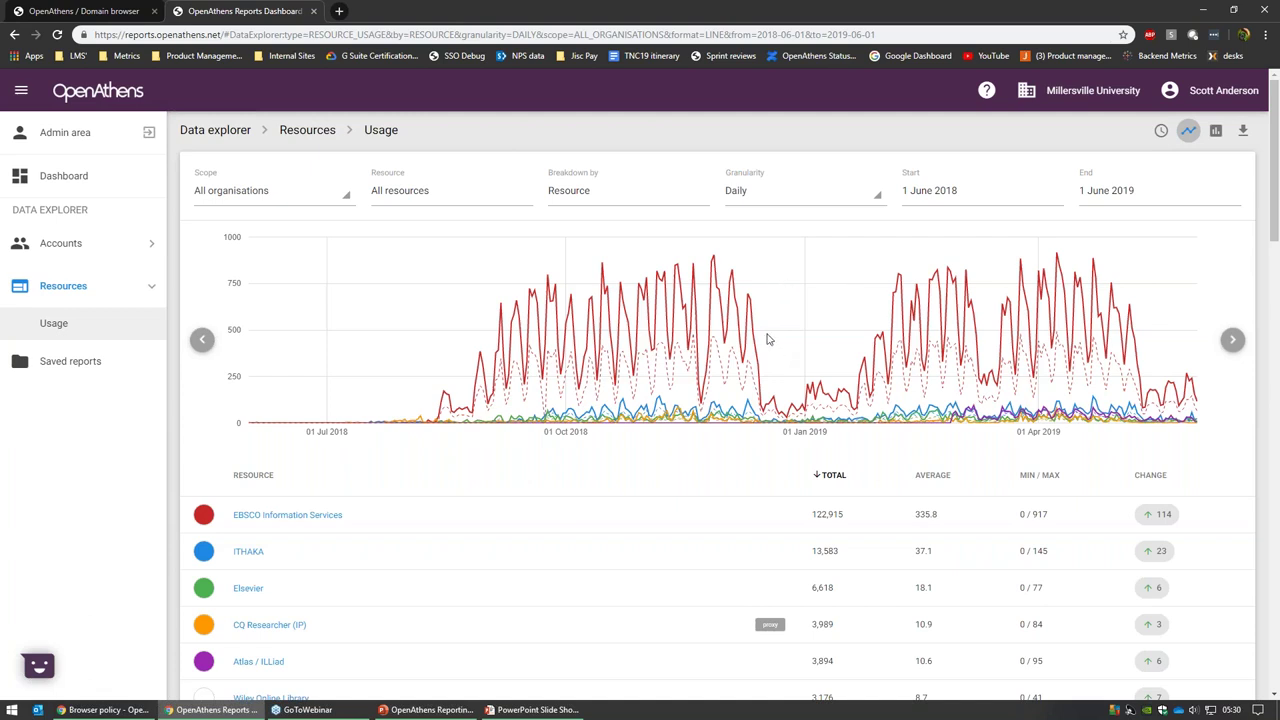
mouse_move(776, 355)
scroll(780, 362, "down", 1)
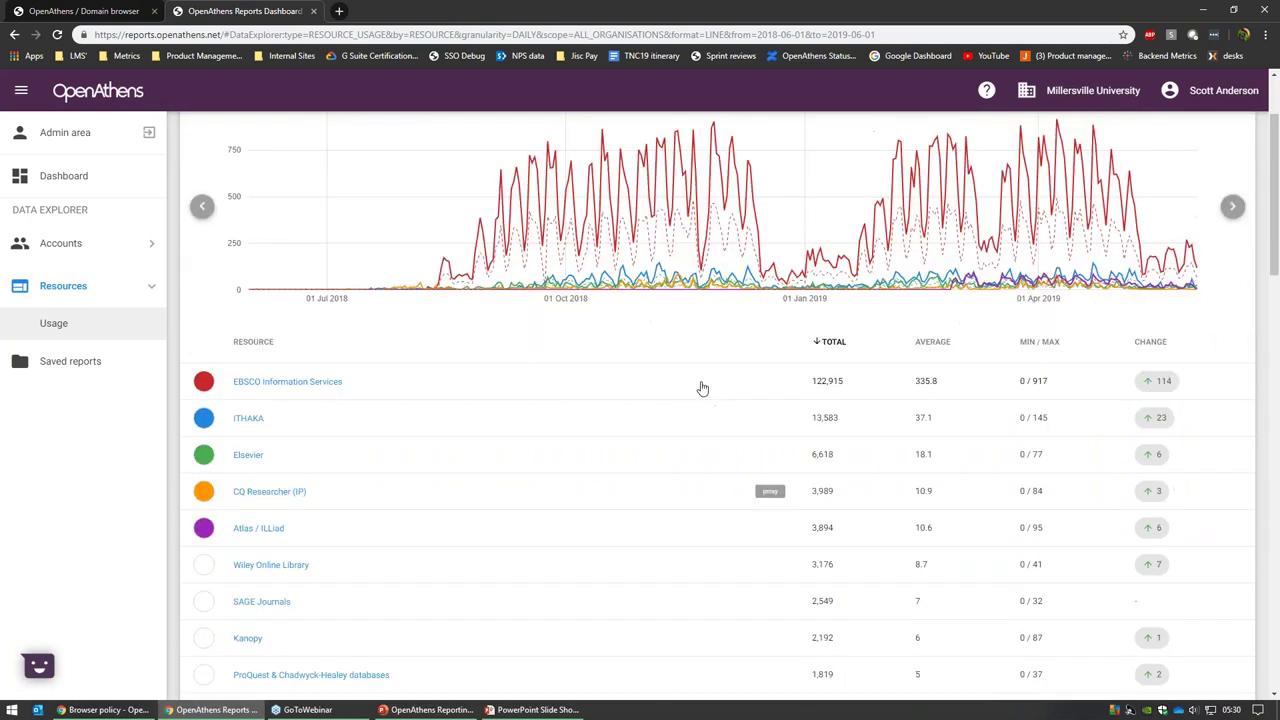
scroll(702, 388, "down", 1)
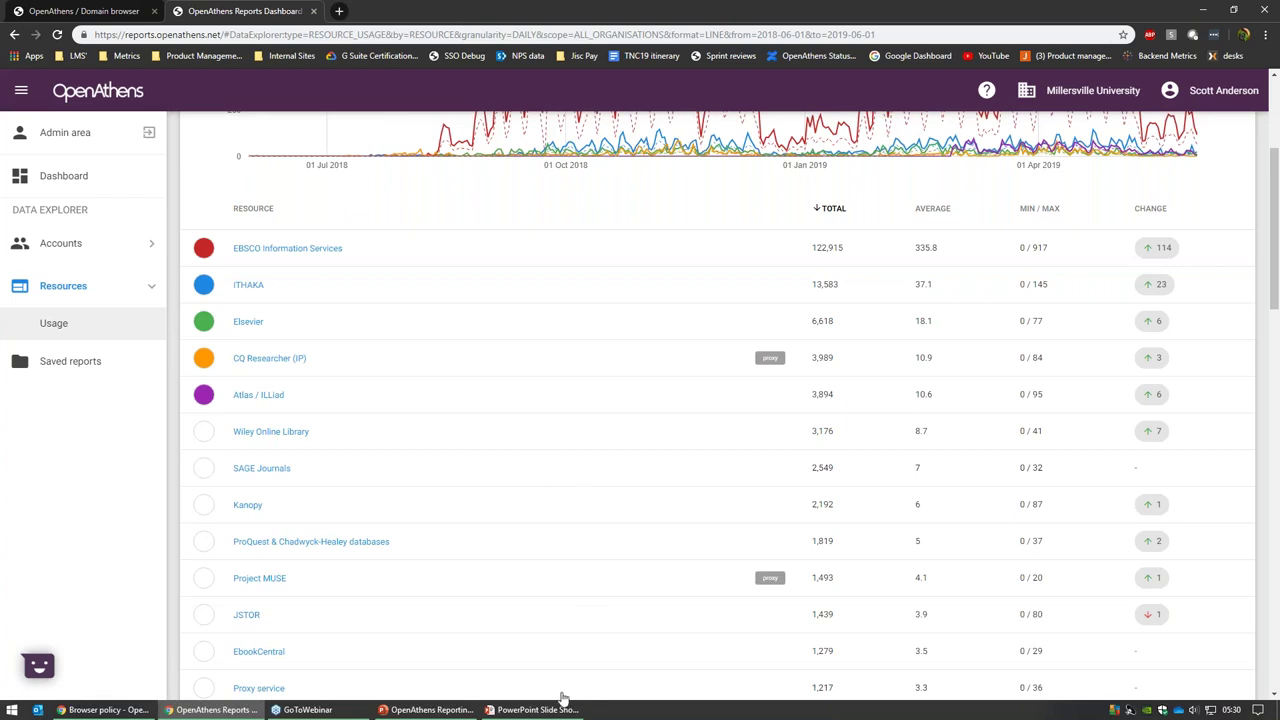
Show the "OpenAthens Reporting: FAQs" slide in the PowerPoint slide show, then return to the resource usage report in the browser.
mouse_move(535, 713)
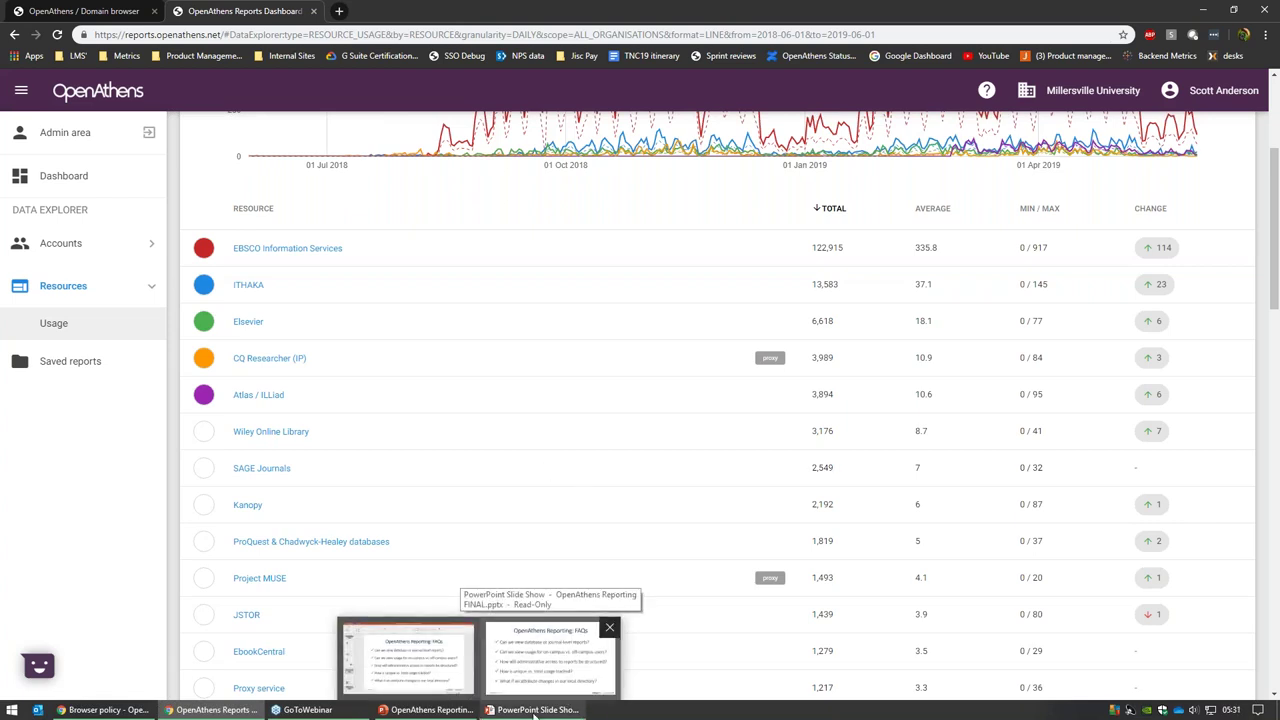
left_click(535, 713)
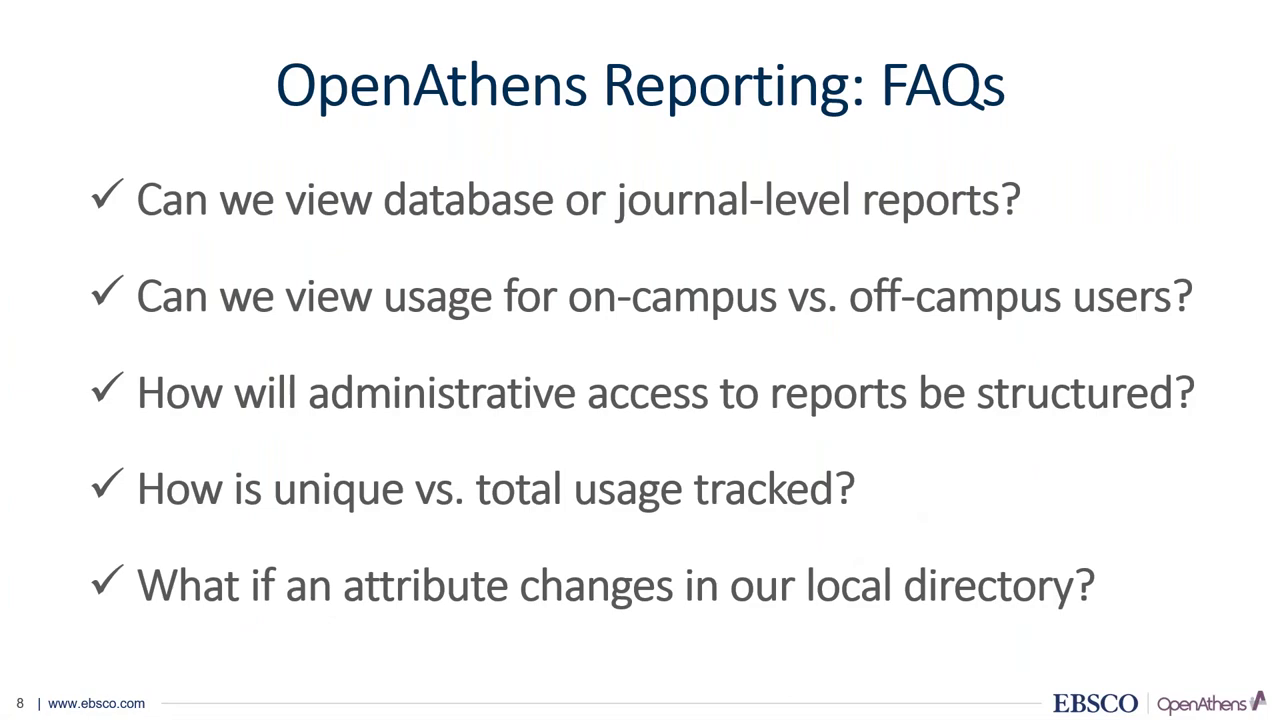
key("alt+Tab")
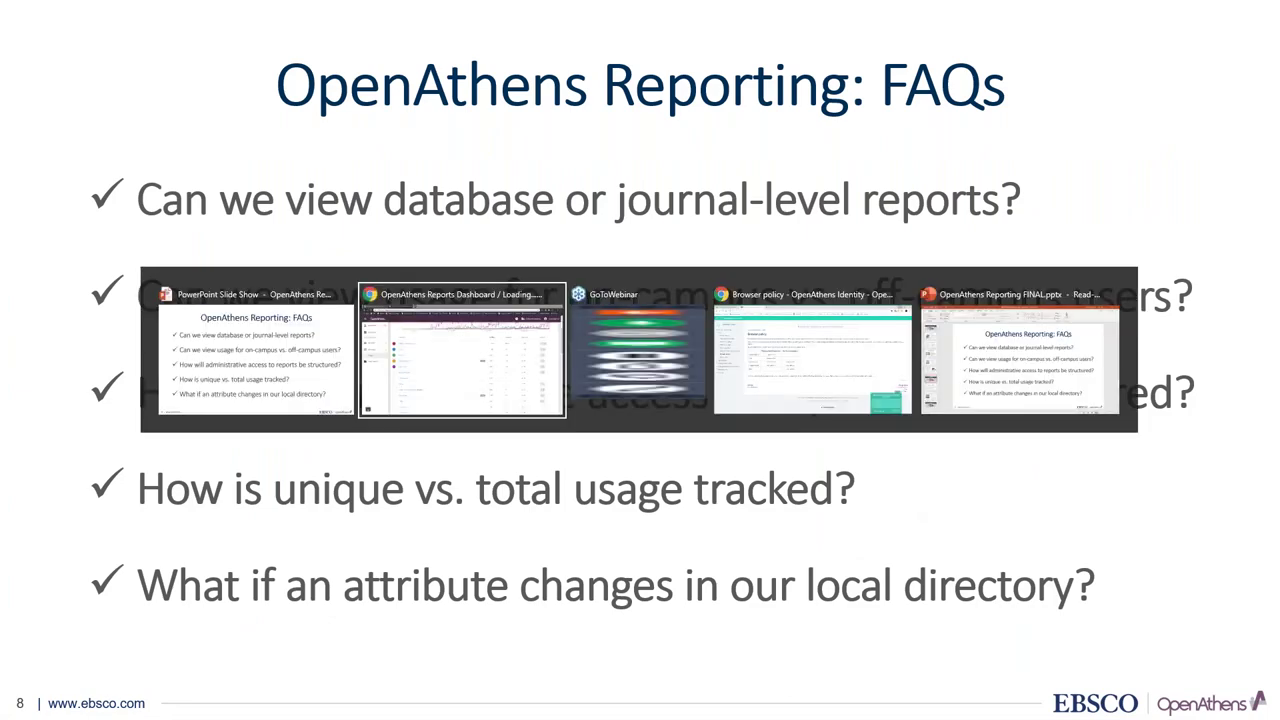
Review the breakdown options for resource usage, then open the account usage data.
scroll(864, 518, "up", 1)
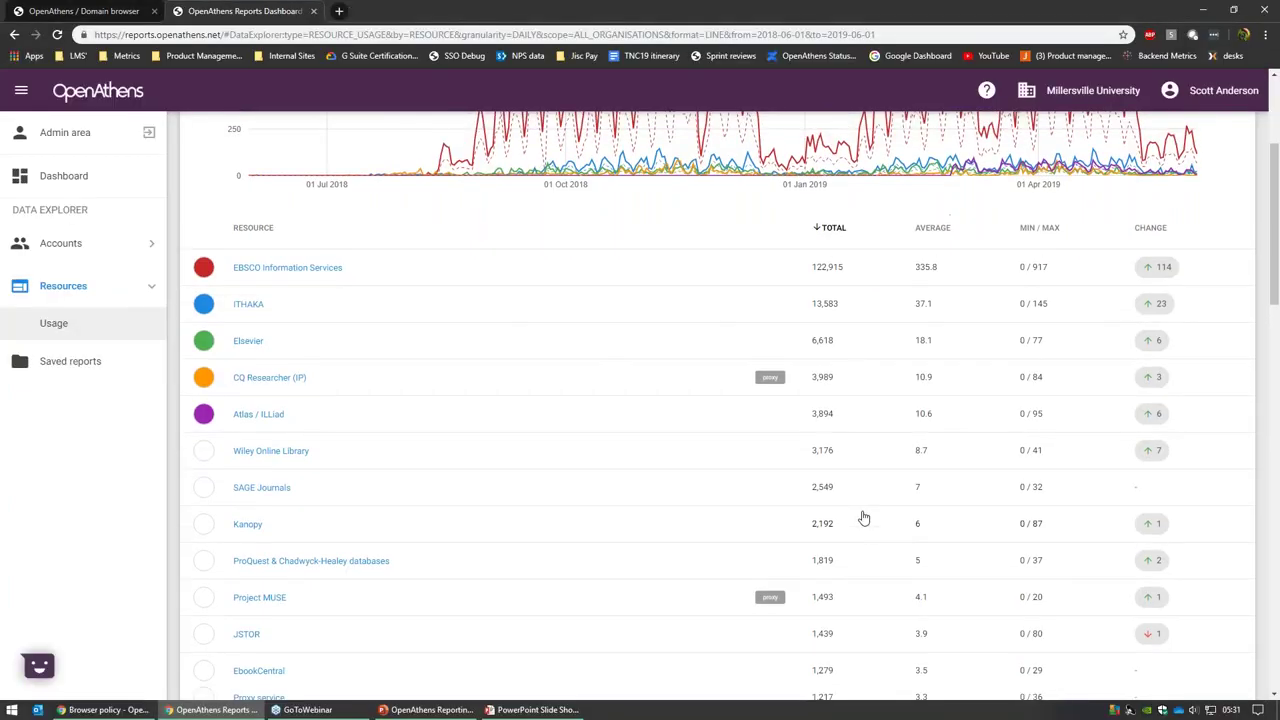
scroll(864, 518, "up", 3)
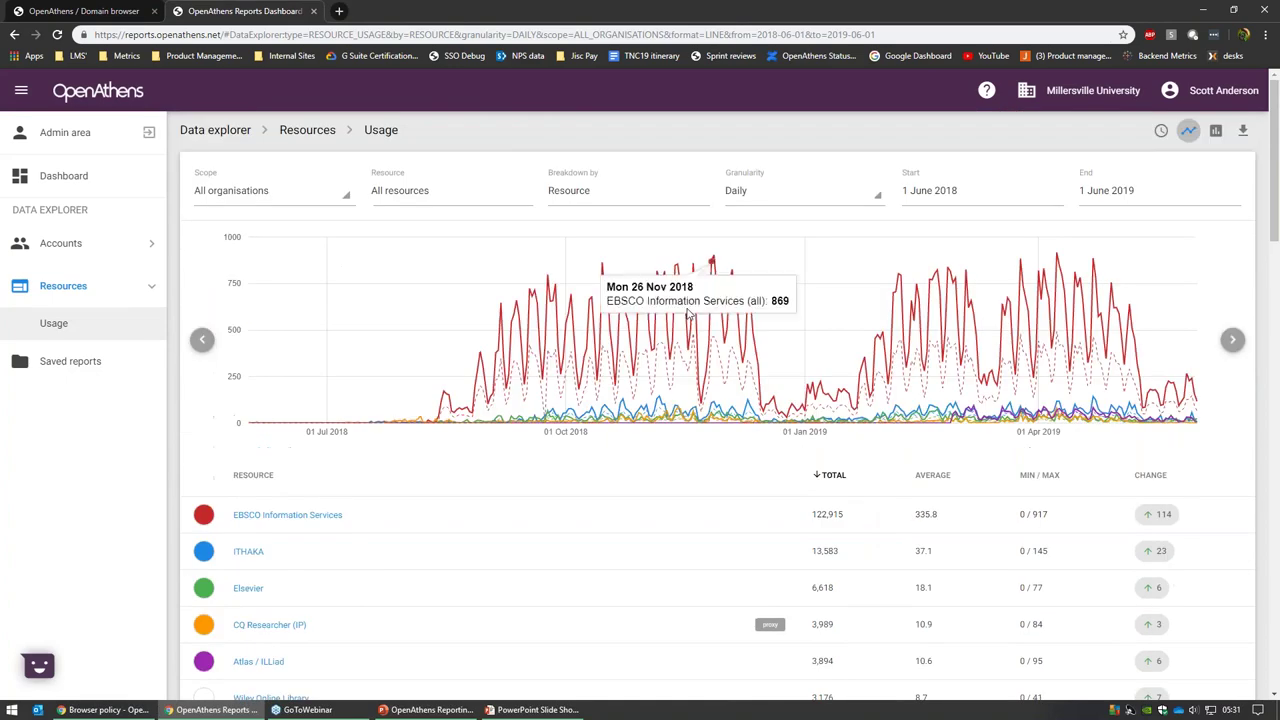
left_click(618, 191)
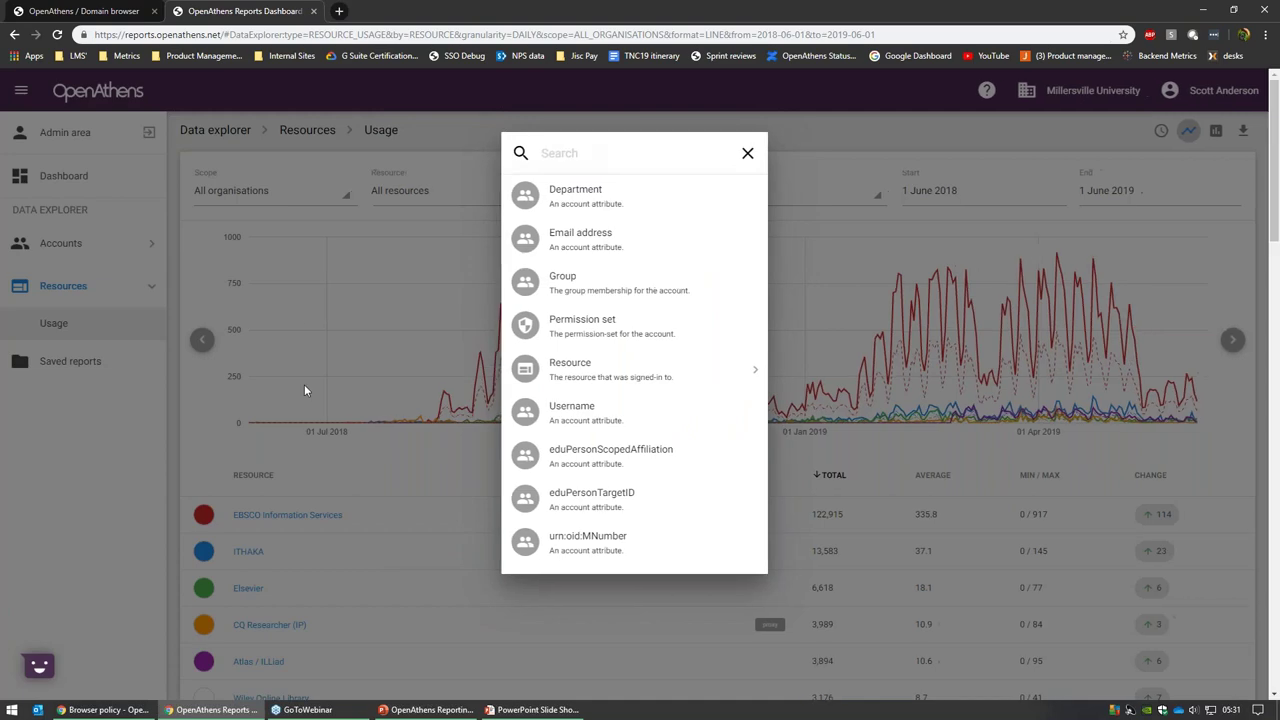
left_click(60, 243)
left_click(103, 343)
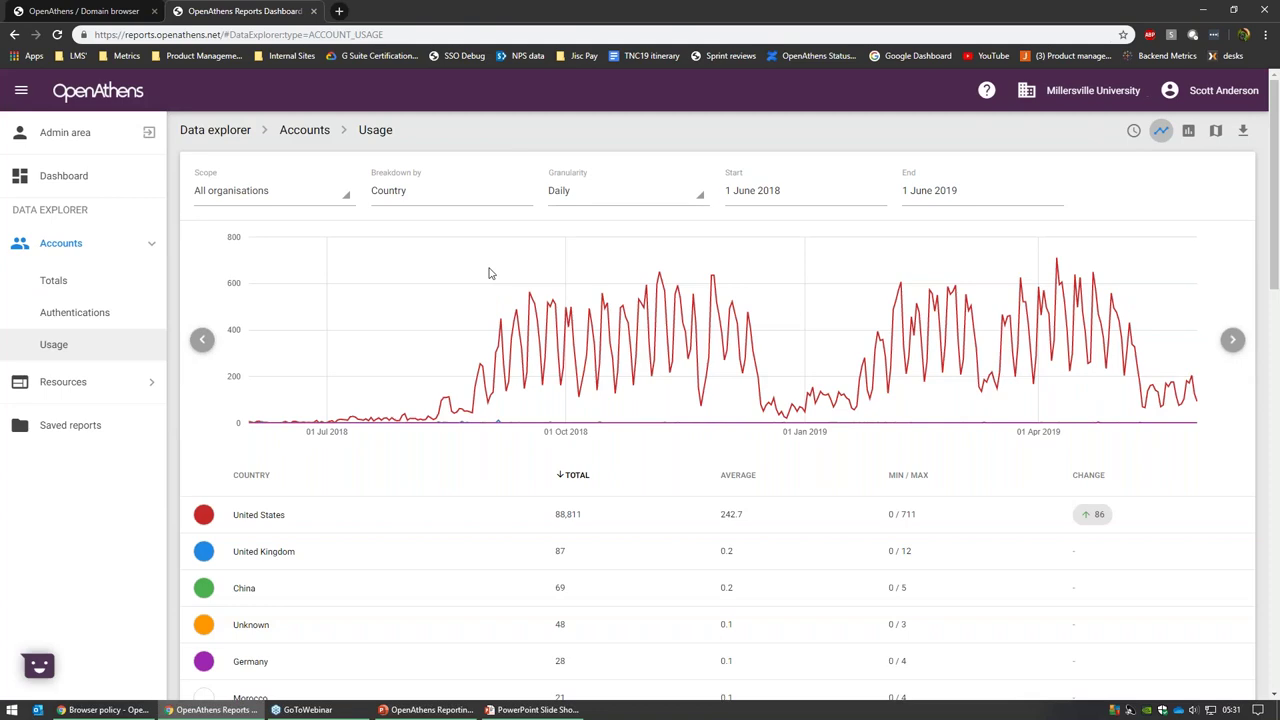
Choose Country as the account usage breakdown and look through the country table.
left_click(480, 190)
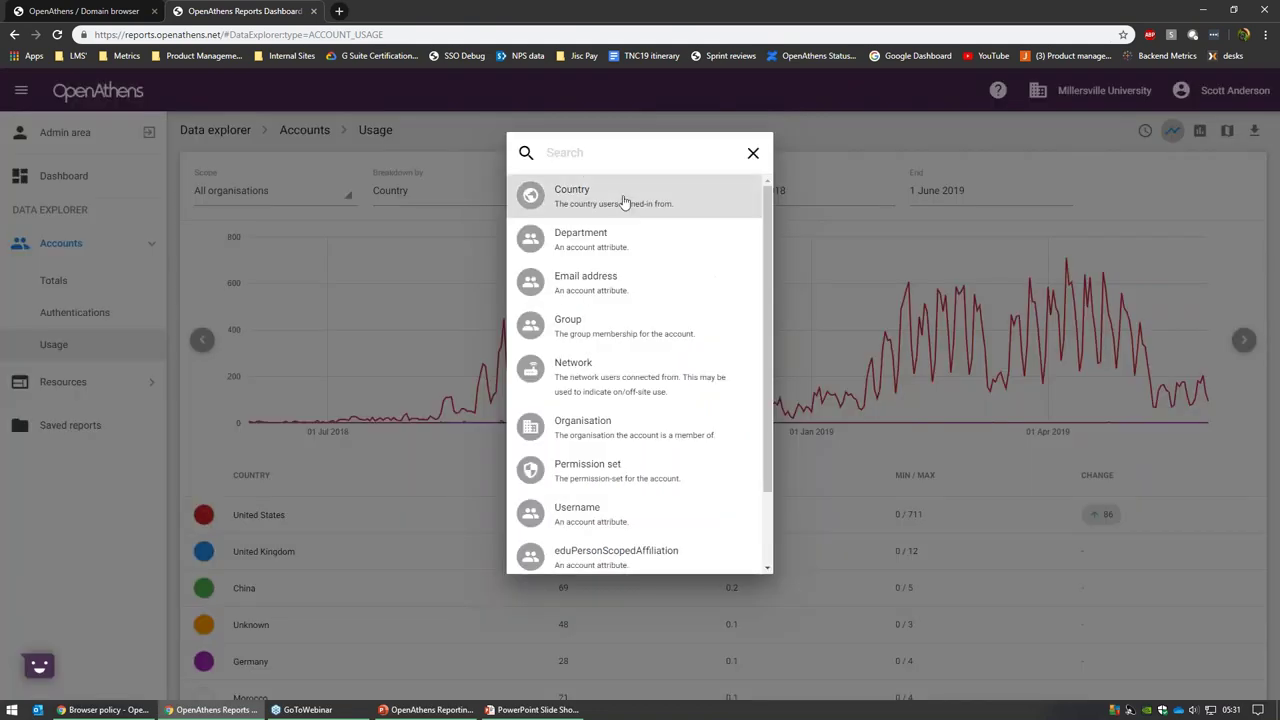
left_click(624, 203)
scroll(363, 534, "down", 2)
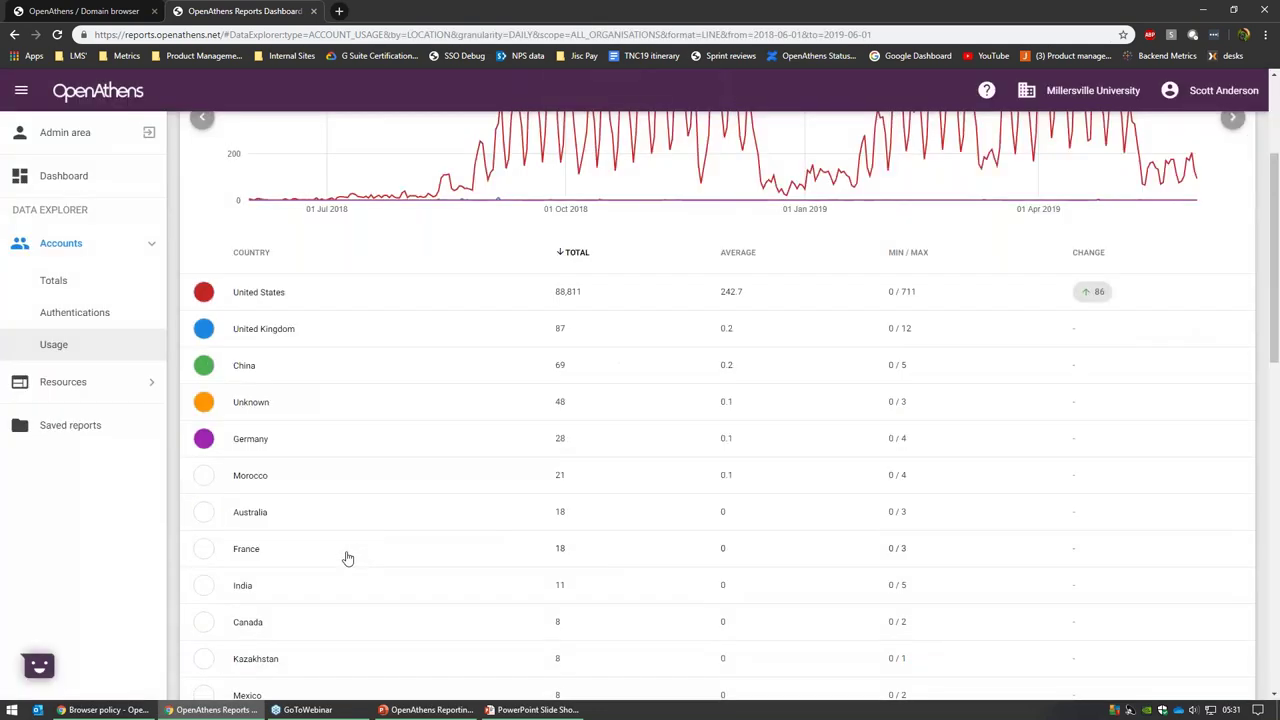
scroll(346, 557, "up", 1)
scroll(443, 334, "up", 1)
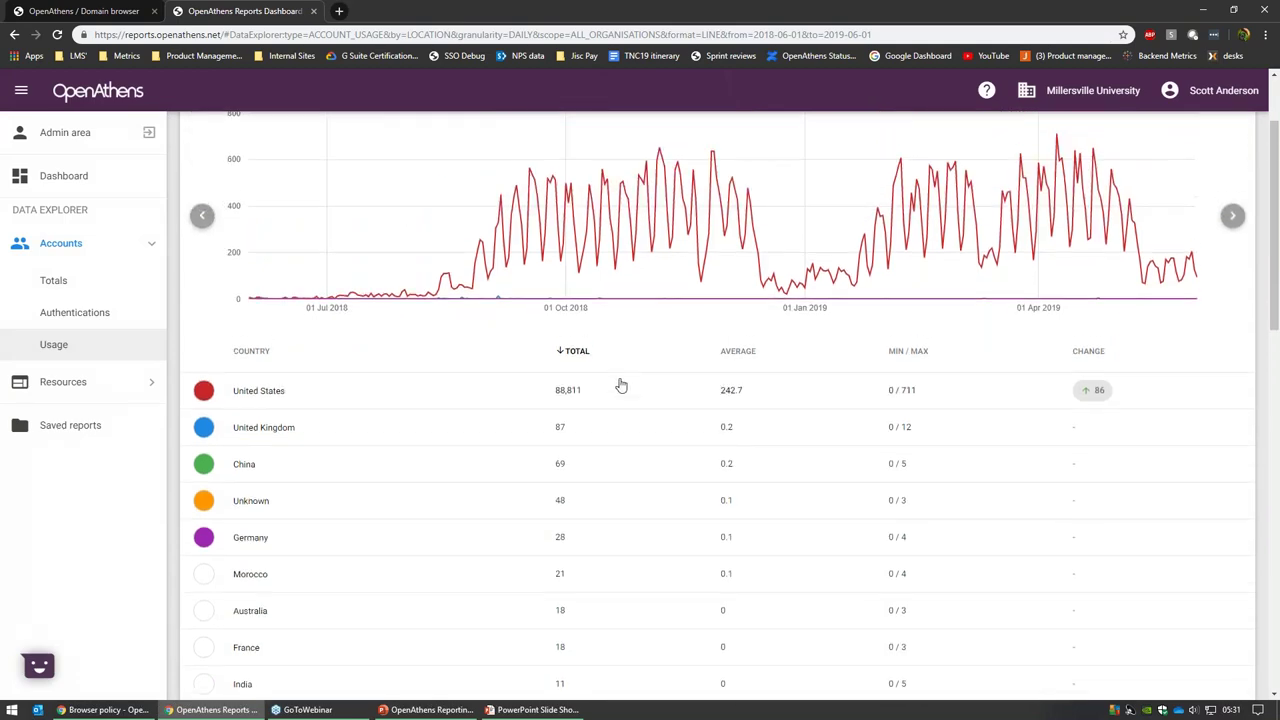
scroll(443, 194, "up", 2)
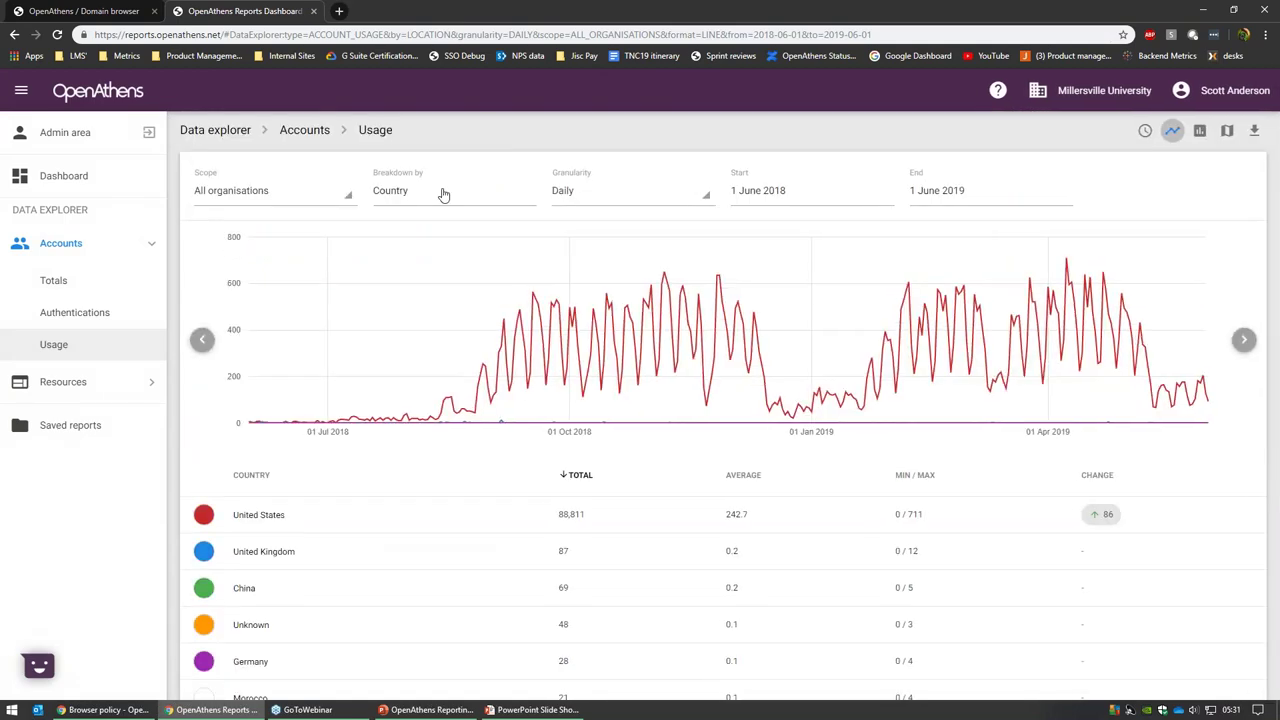
Set the account usage breakdown to Network and look through the table of networks users connected from.
left_click(443, 194)
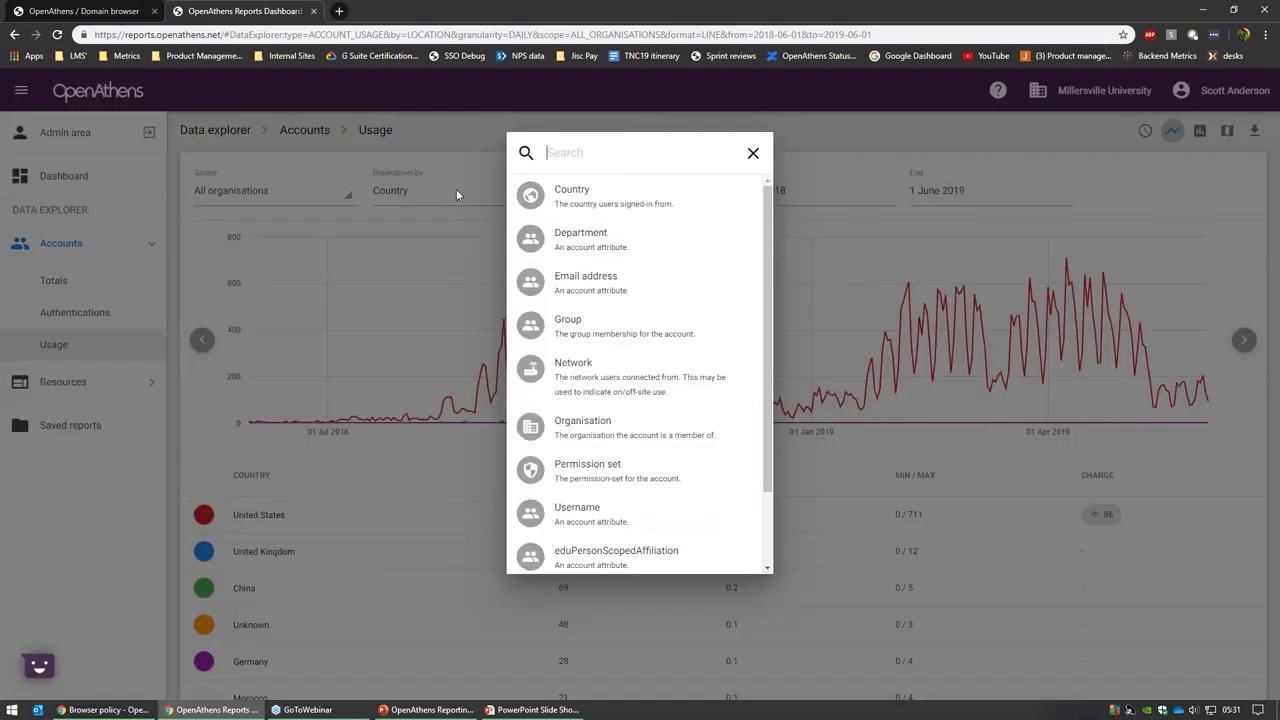
left_click(628, 382)
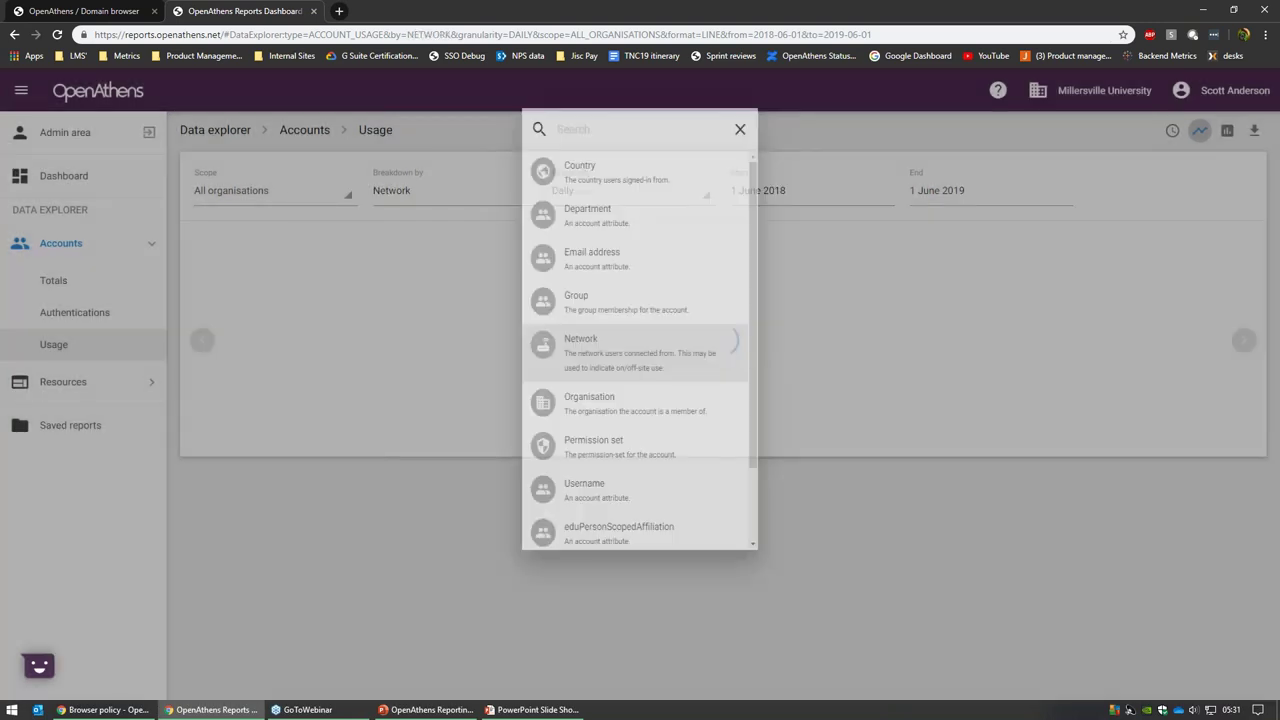
scroll(585, 516, "down", 1)
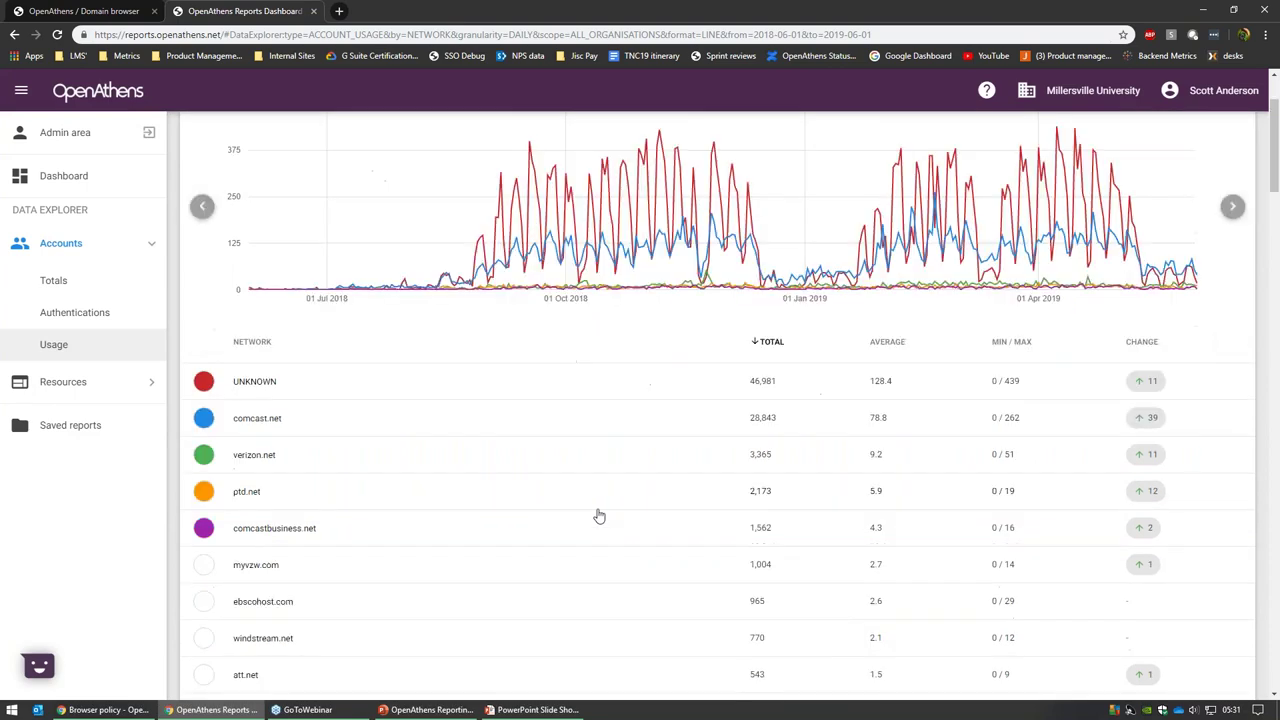
scroll(320, 360, "down", 1)
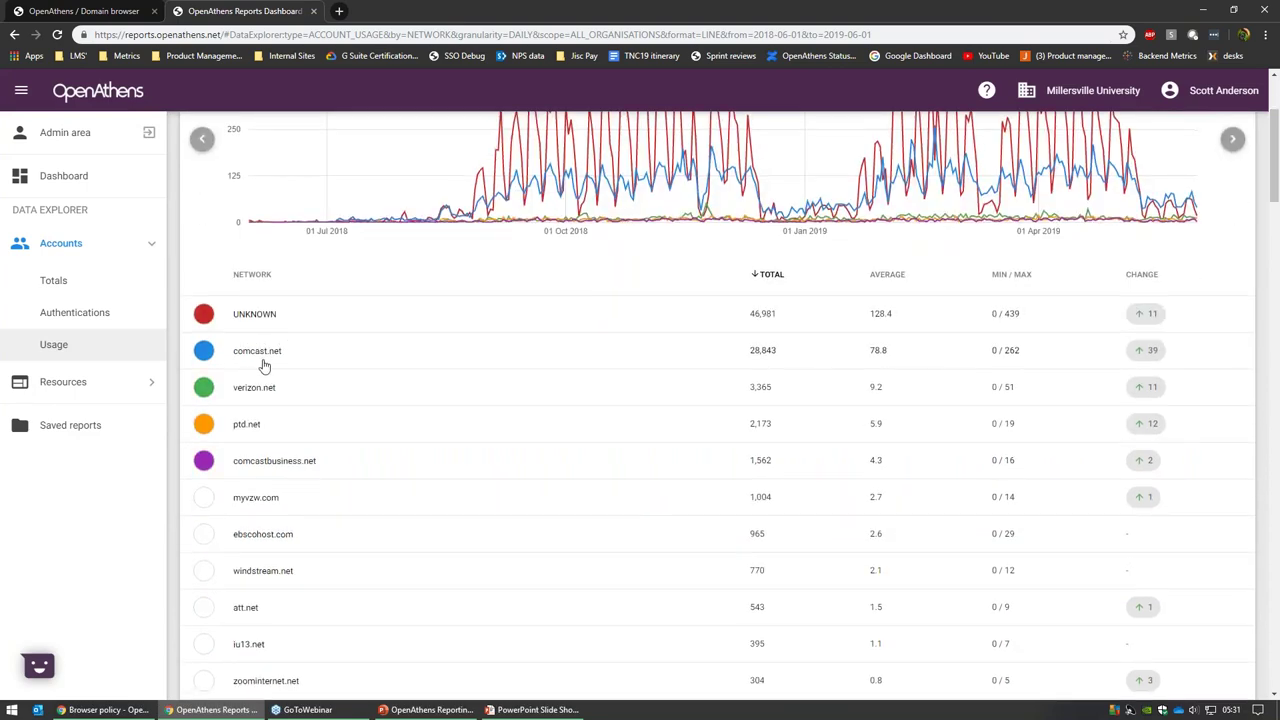
scroll(264, 366, "down", 1)
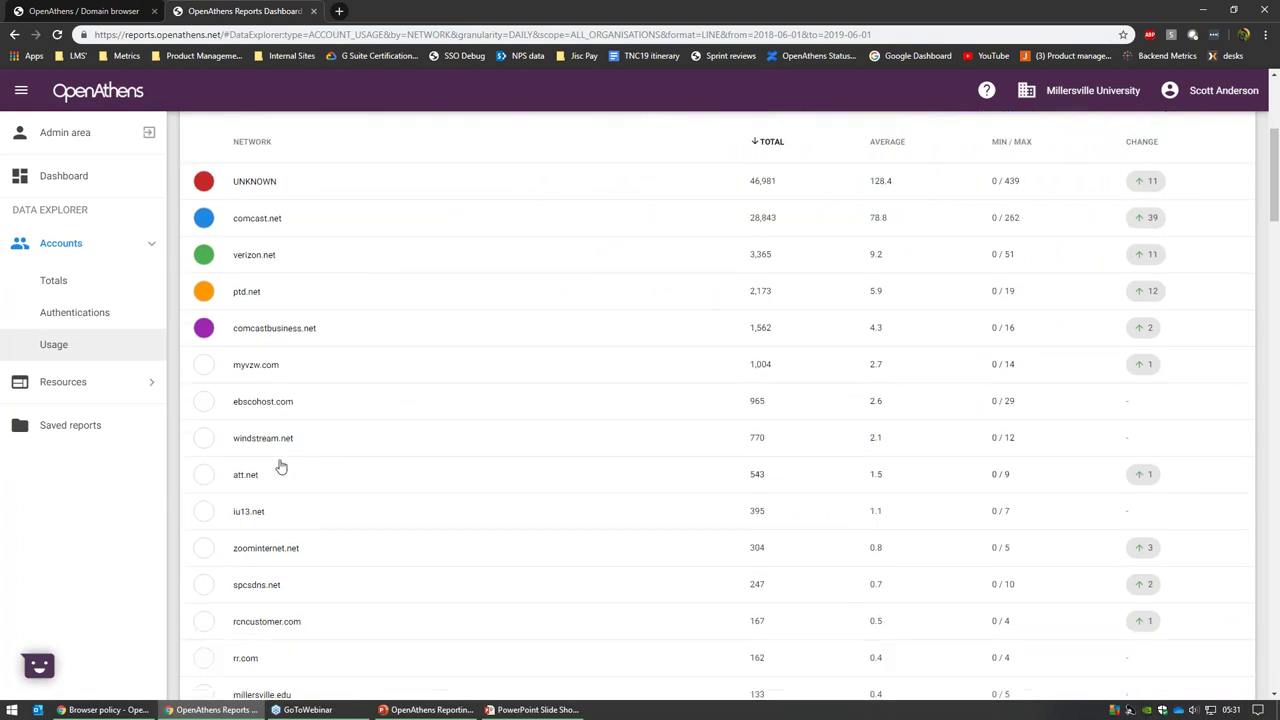
scroll(278, 466, "down", 2)
scroll(270, 468, "down", 1)
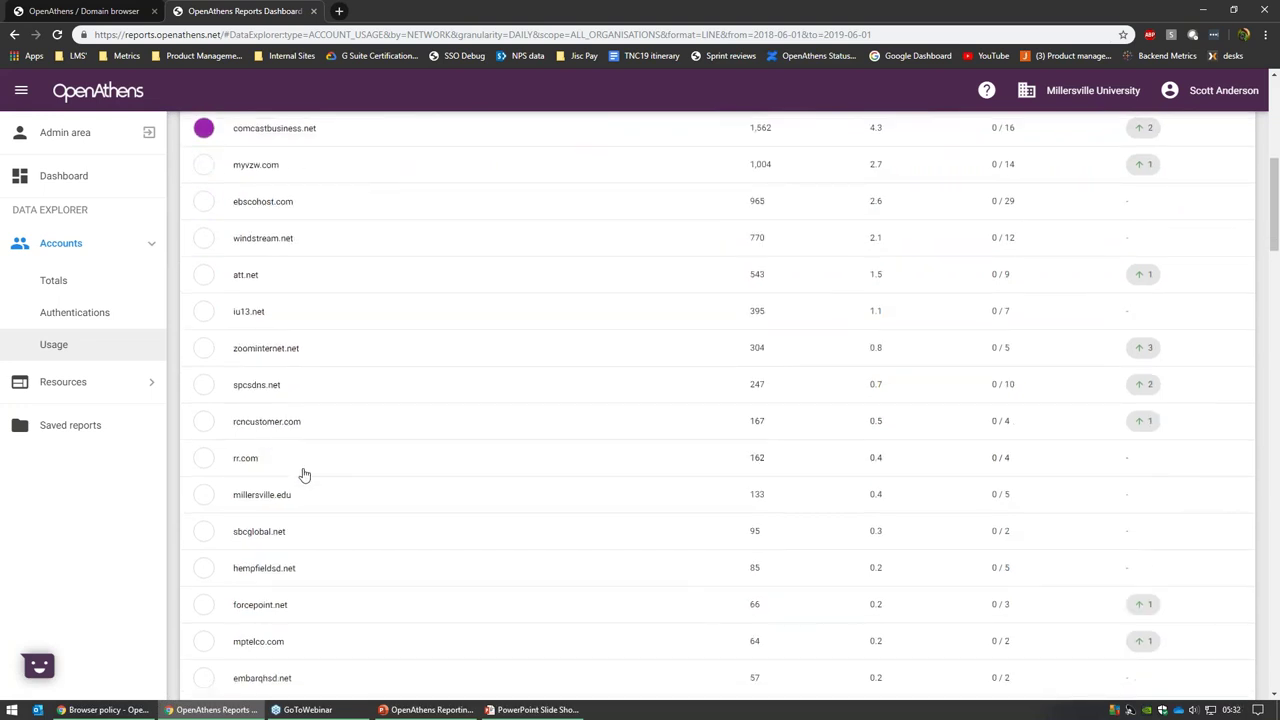
scroll(313, 508, "up", 3)
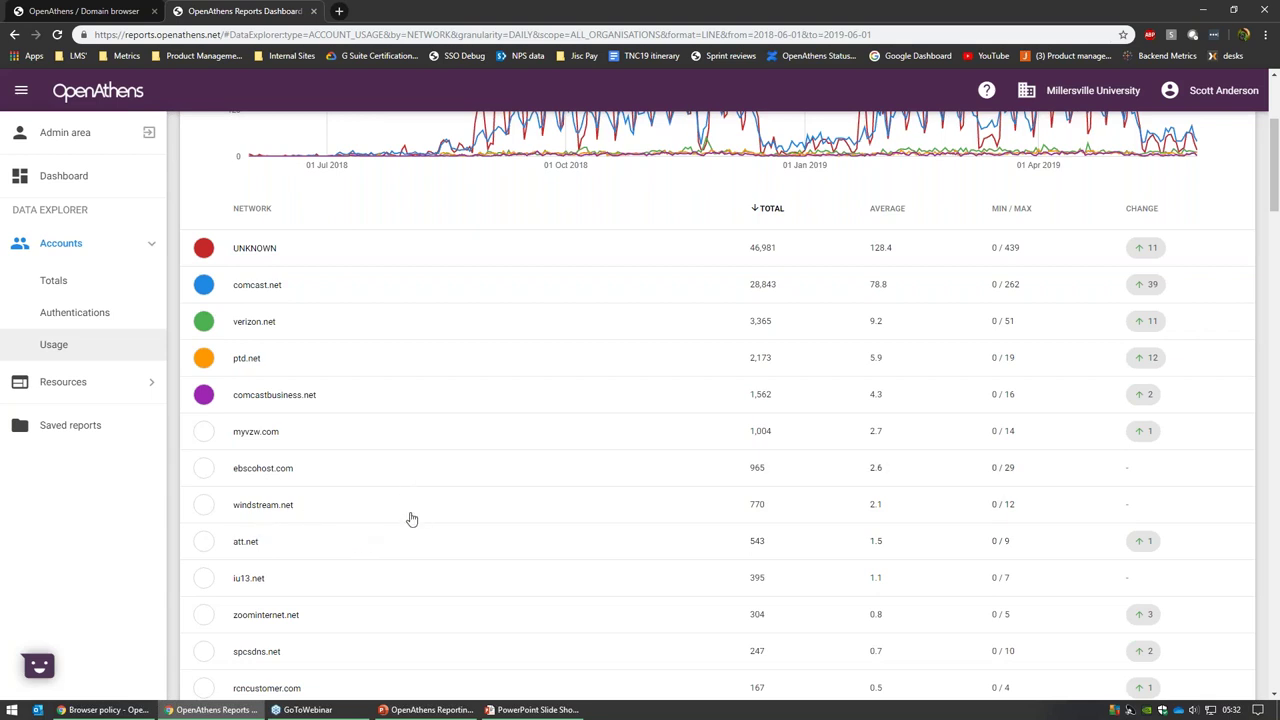
scroll(418, 492, "down", 3)
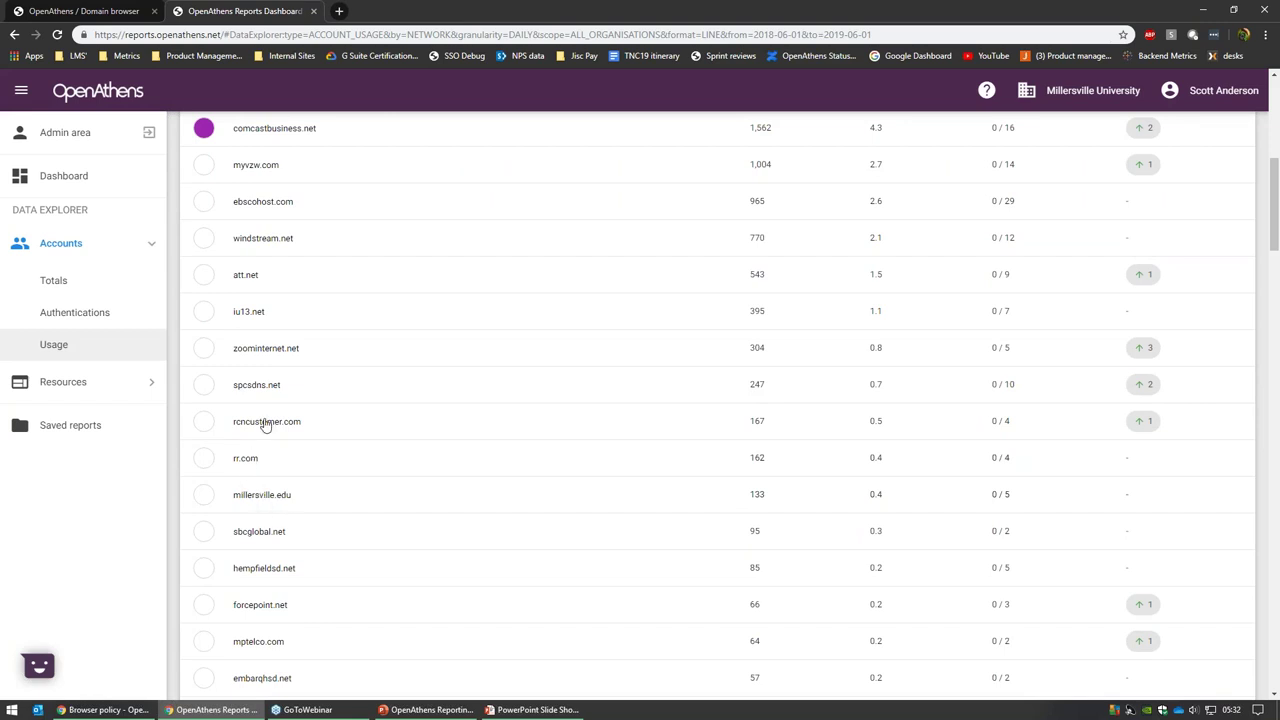
scroll(267, 418, "up", 1)
scroll(267, 418, "up", 3)
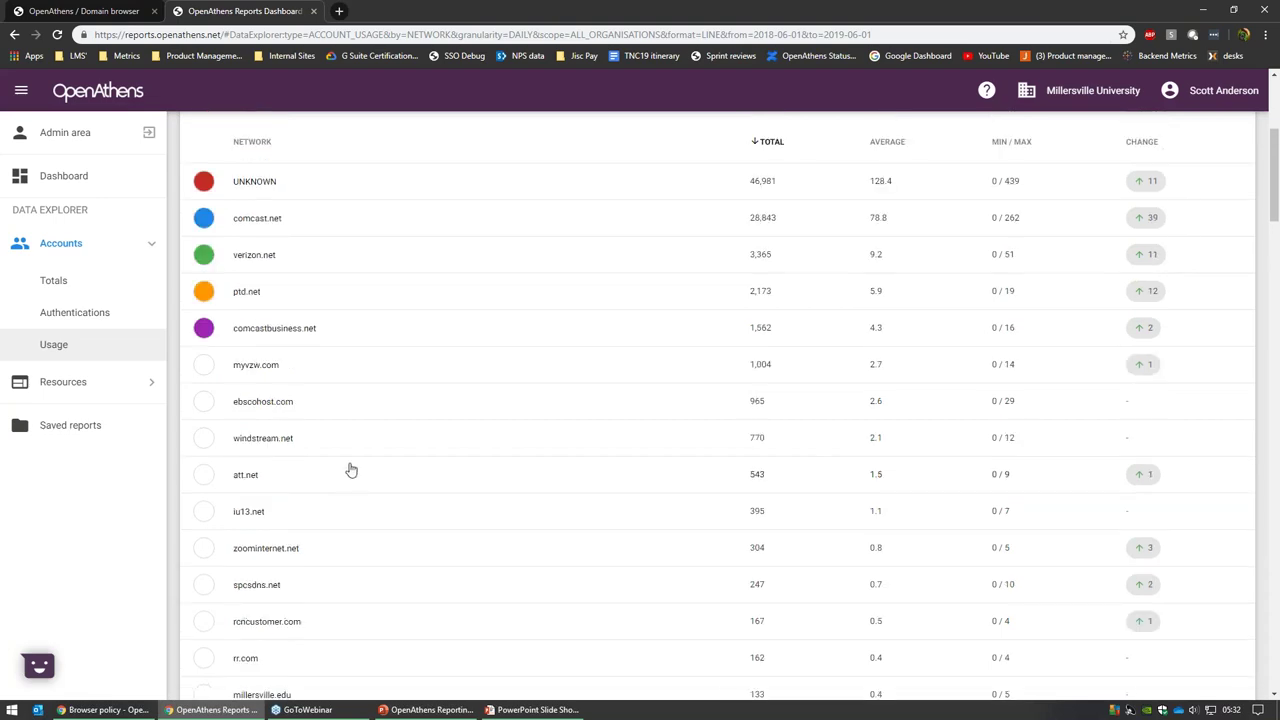
scroll(351, 470, "up", 4)
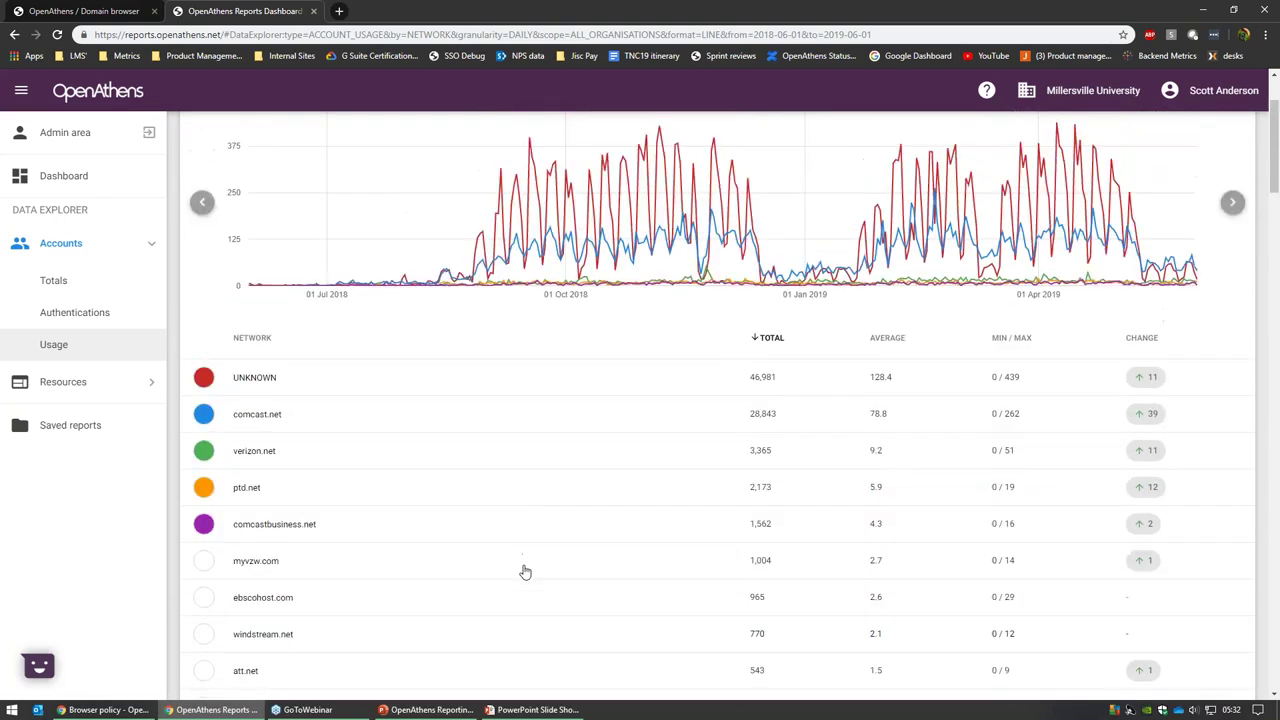
Switch to the PowerPoint slide show and display the "OpenAthens Reporting: FAQs" slide.
mouse_move(529, 710)
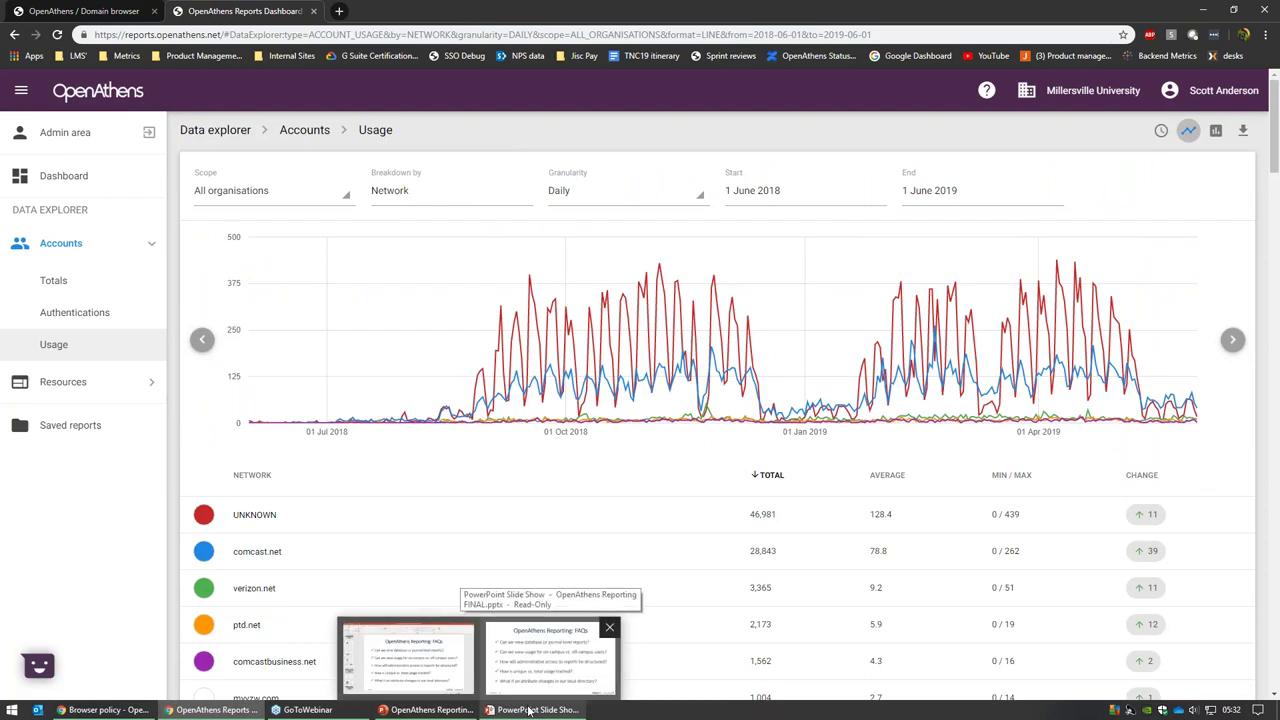
left_click(550, 658)
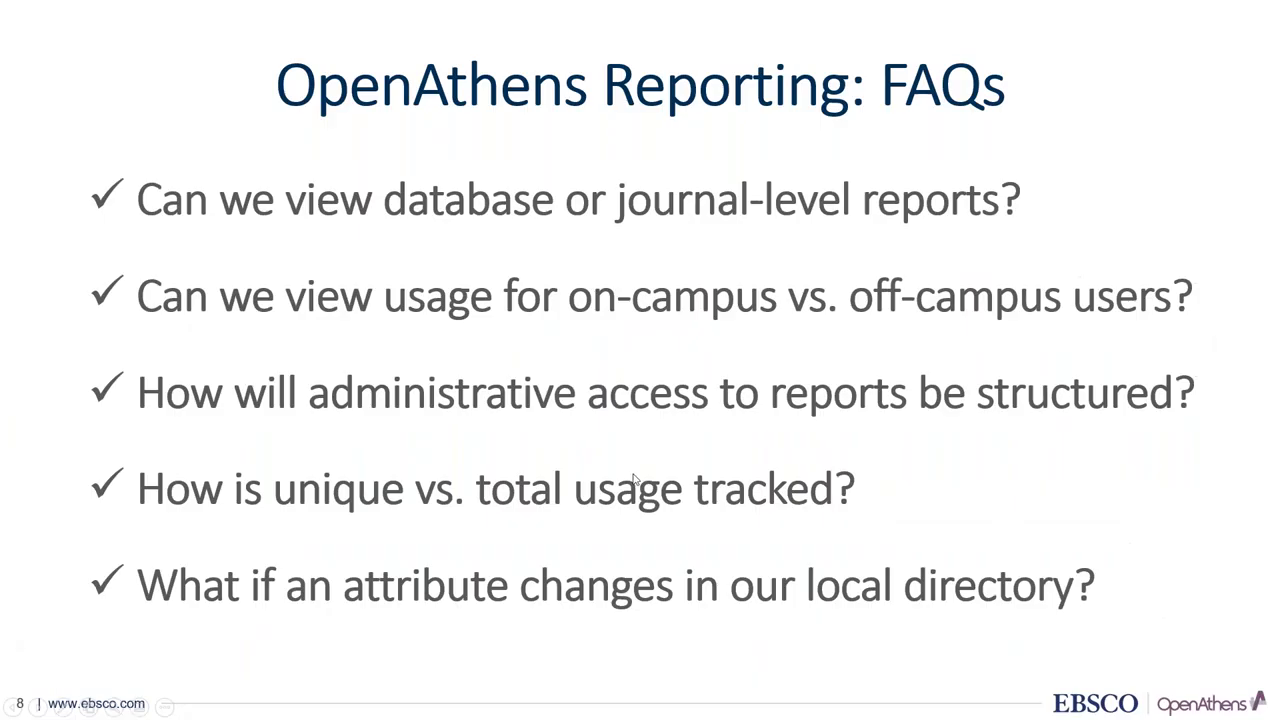
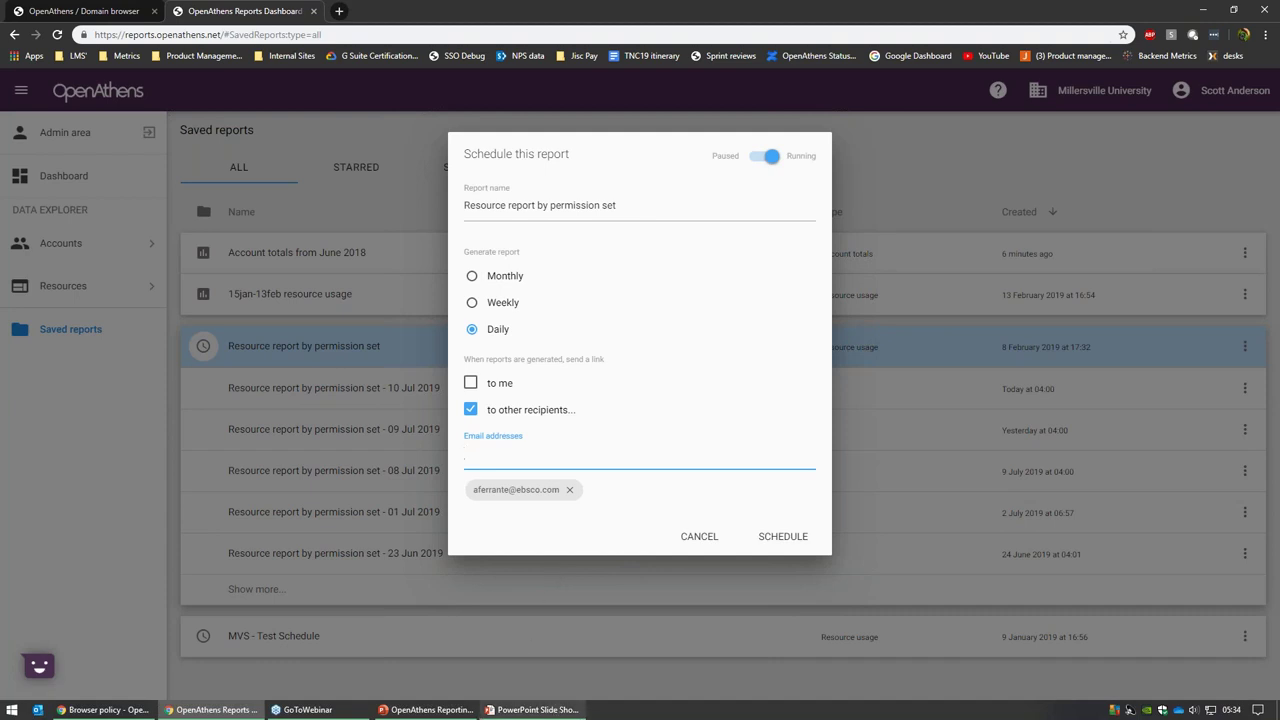
Show the FAQs slide in the PowerPoint slide show once more, then return to the report schedule settings in the browser.
mouse_move(552, 716)
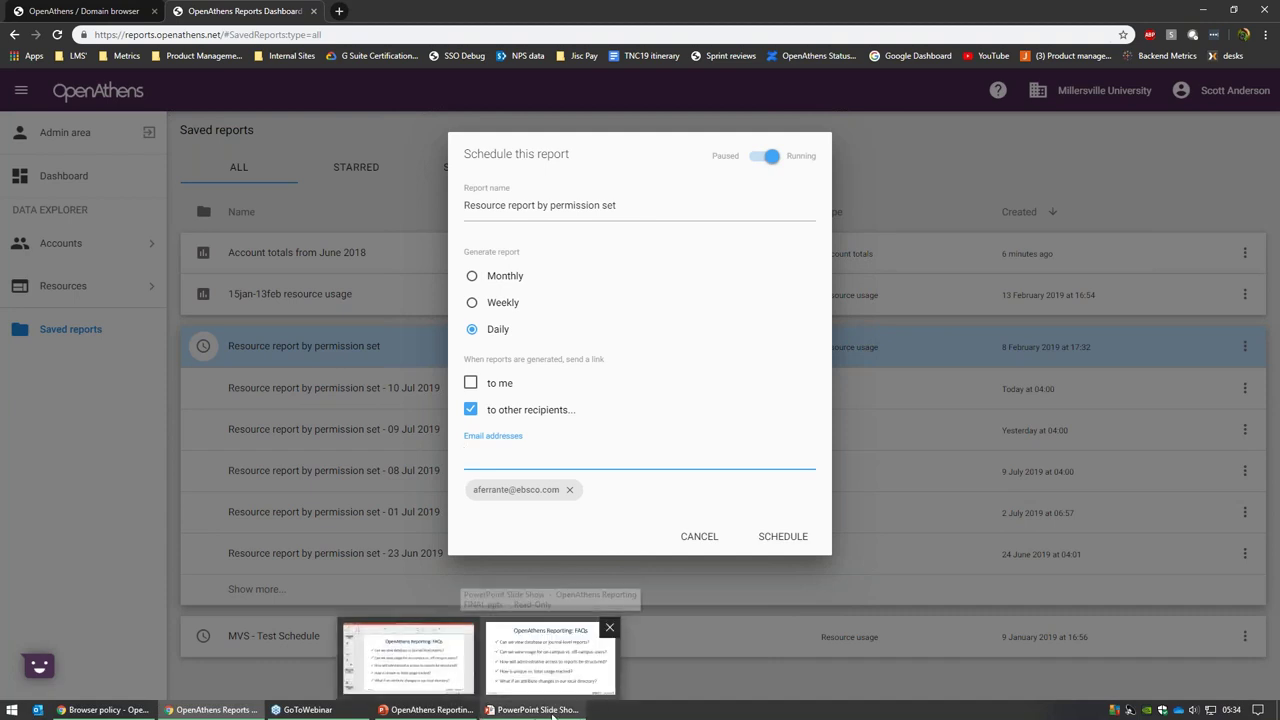
left_click(552, 716)
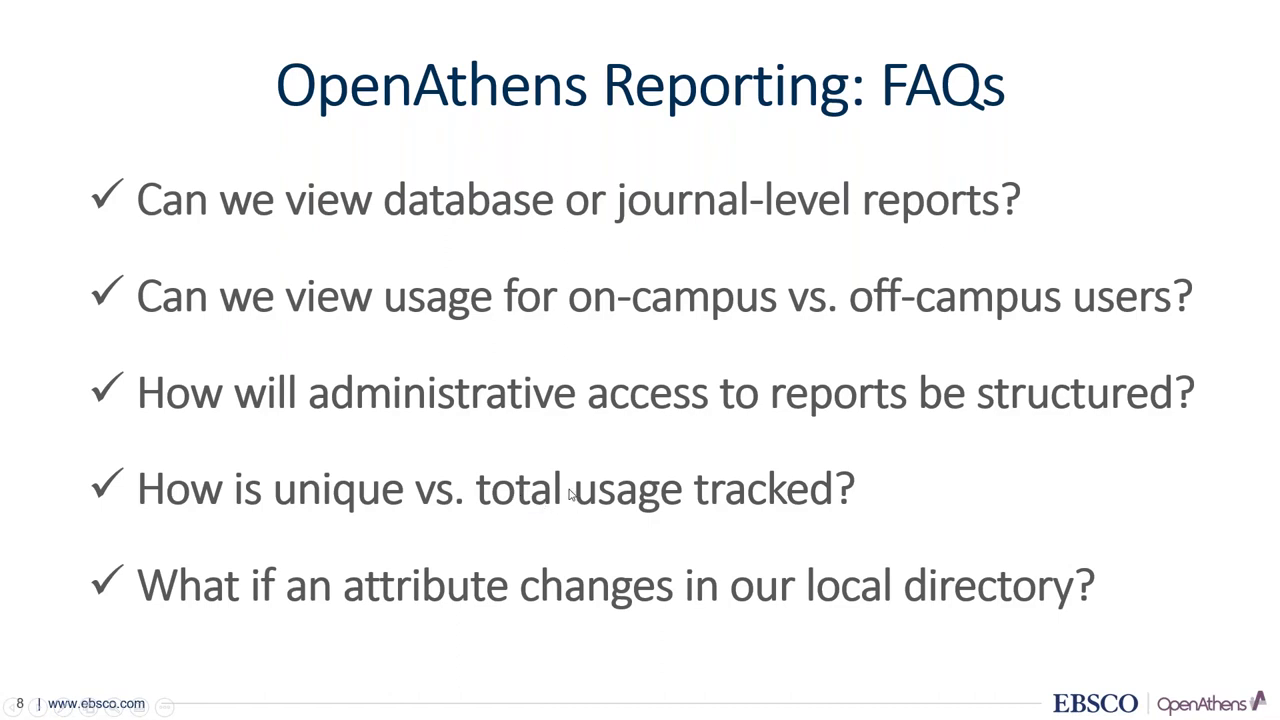
key("alt+Tab")
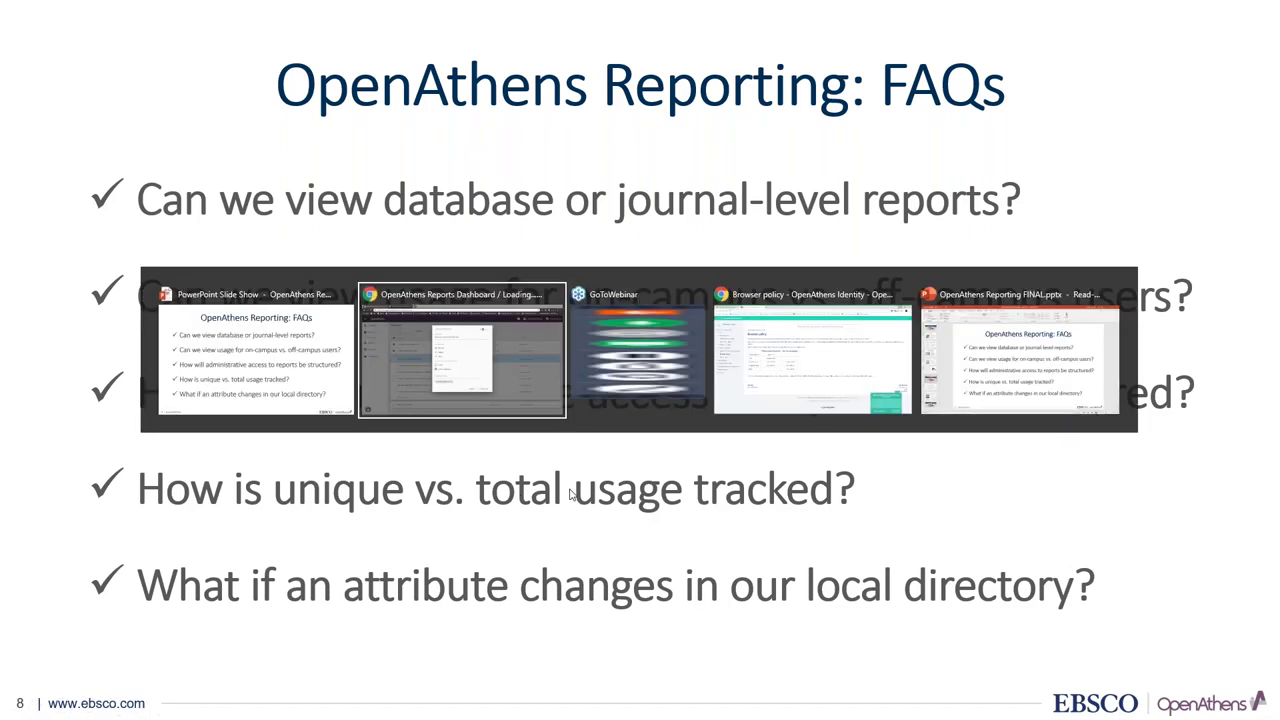
Close the report schedule settings without saving, and look at the account totals and account usage reports.
left_click(686, 537)
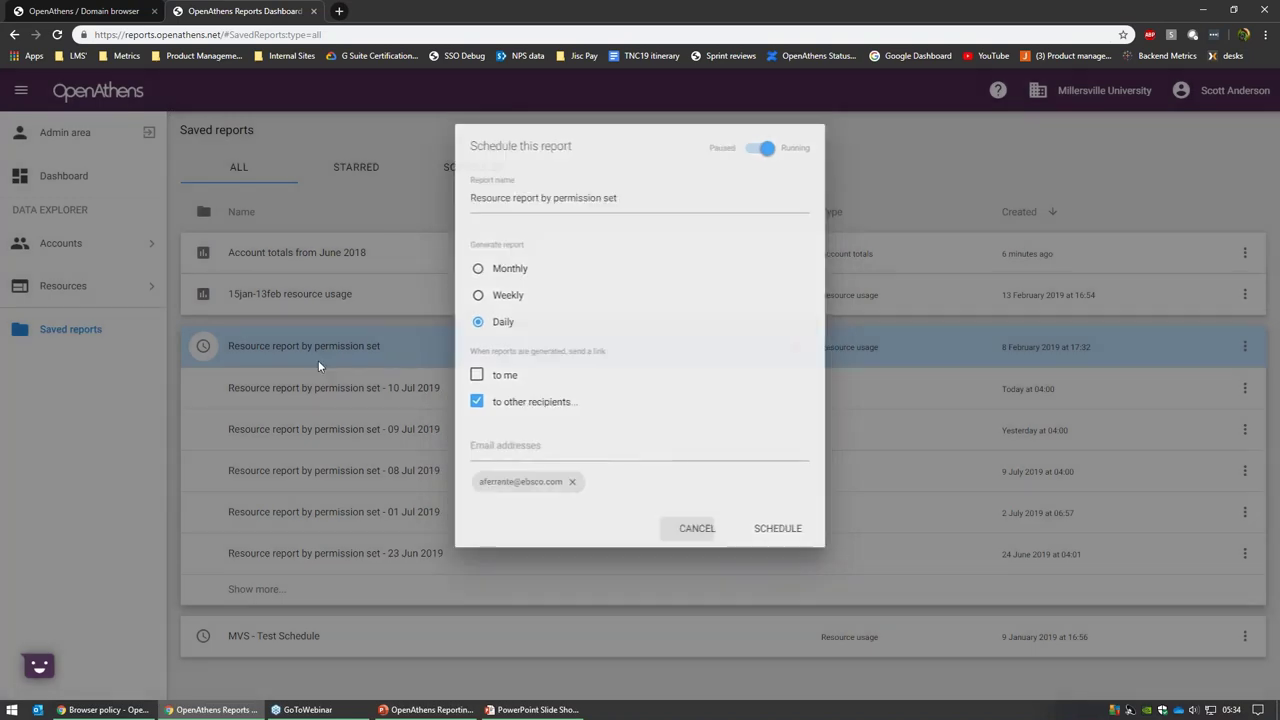
left_click(90, 243)
left_click(100, 282)
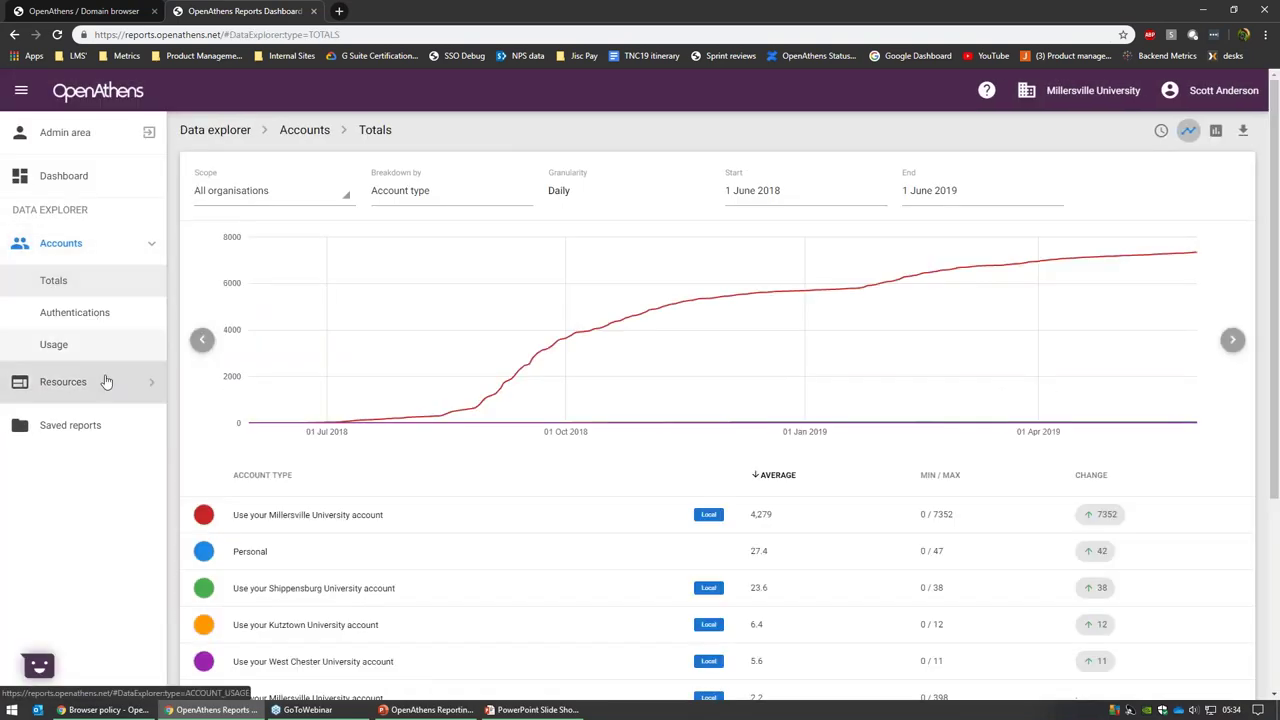
left_click(106, 381)
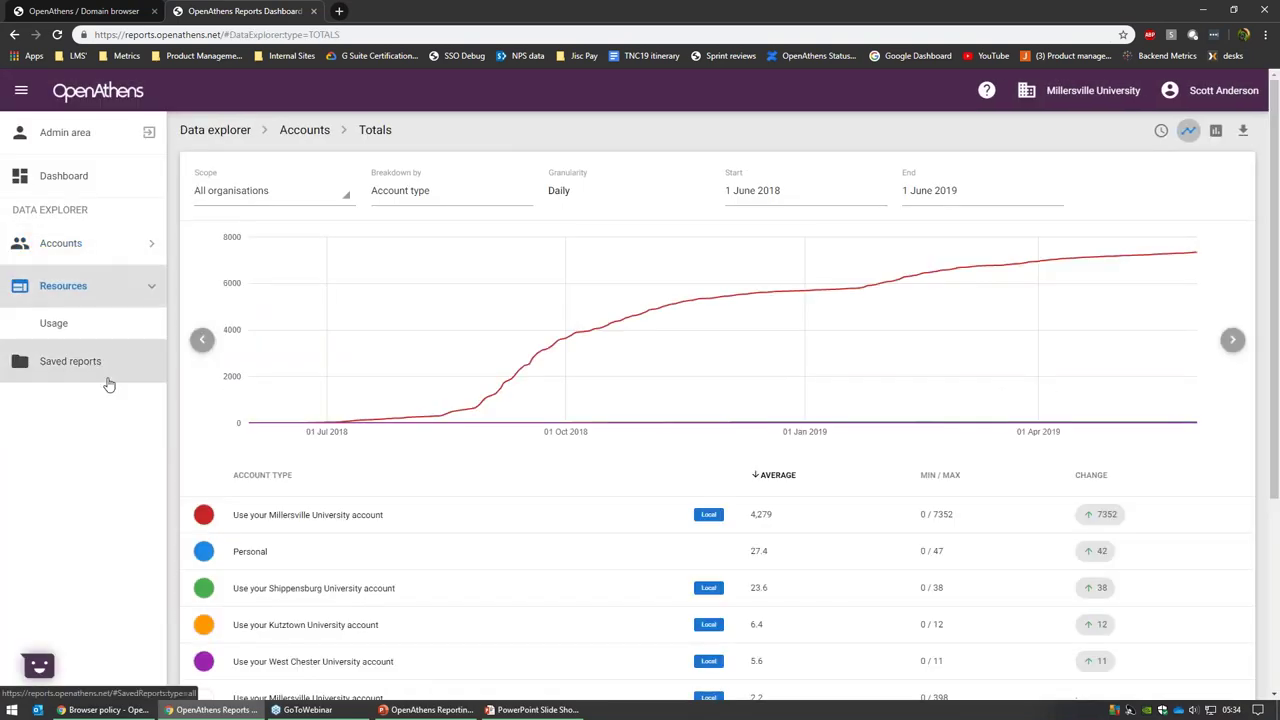
left_click(98, 252)
left_click(113, 344)
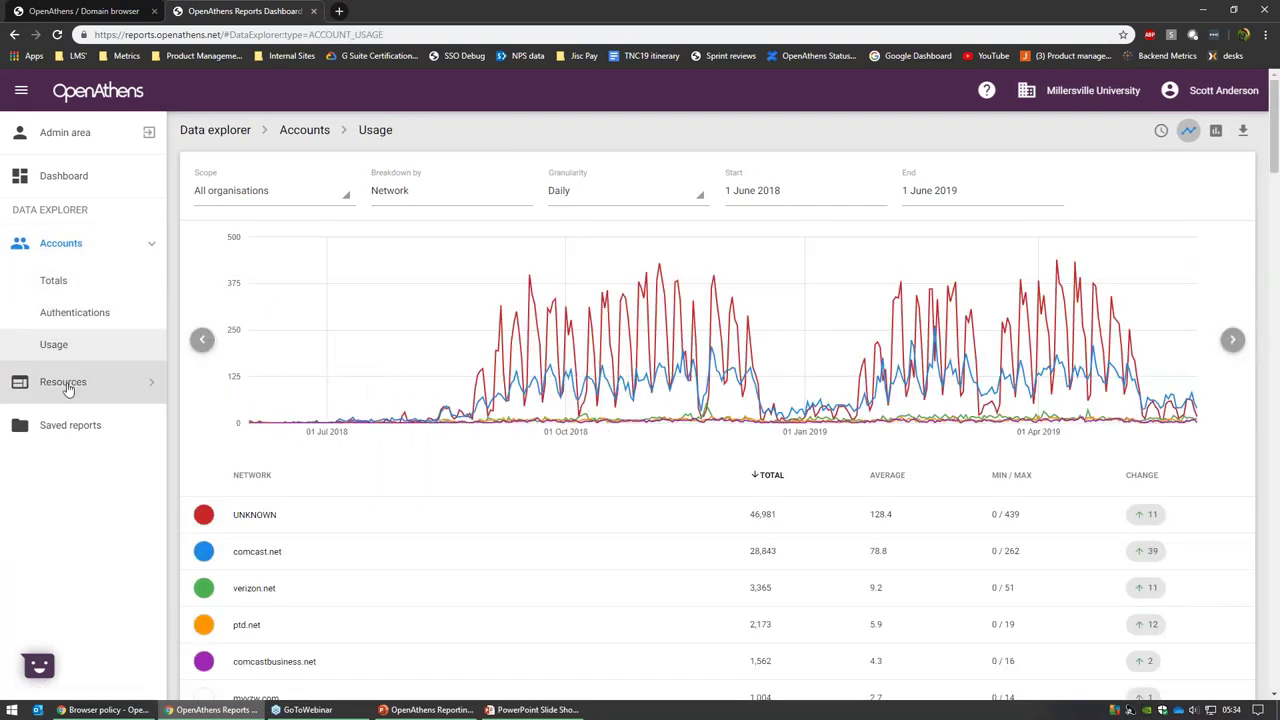
Open the resource usage report and inspect the all and unique usage lines for EBSCO Information Services on the chart.
left_click(68, 385)
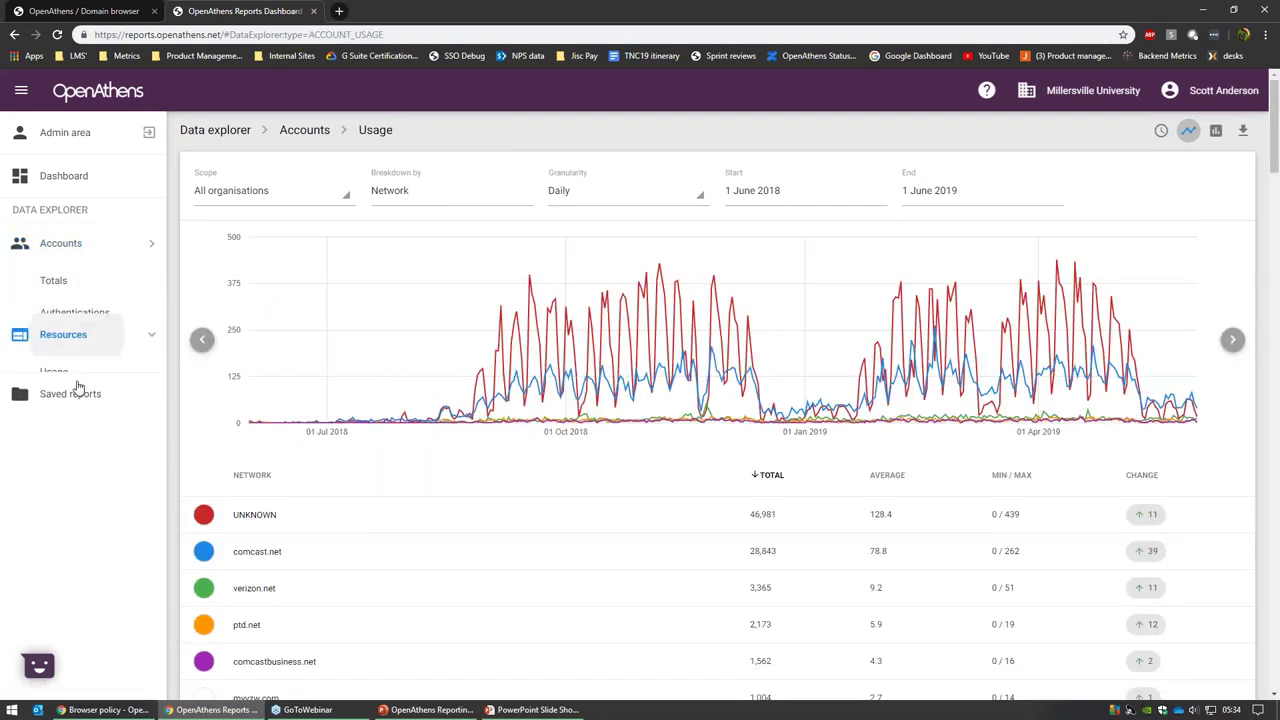
left_click(54, 323)
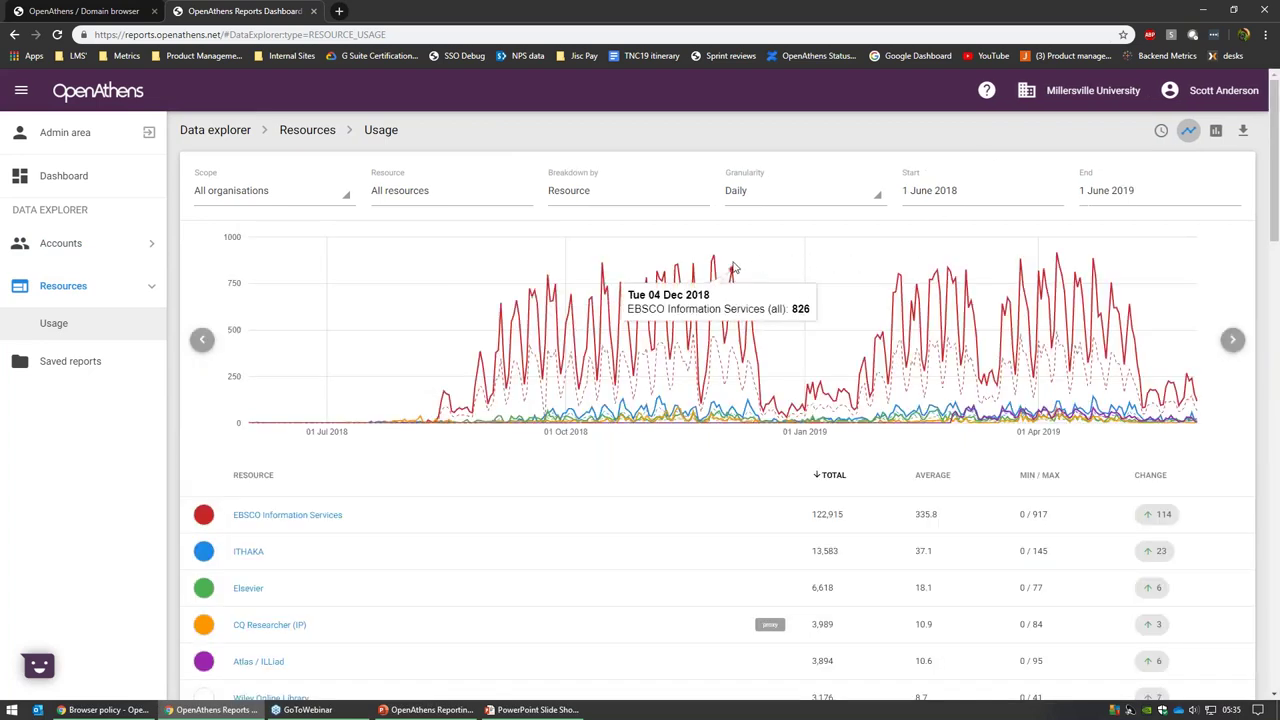
mouse_move(720, 260)
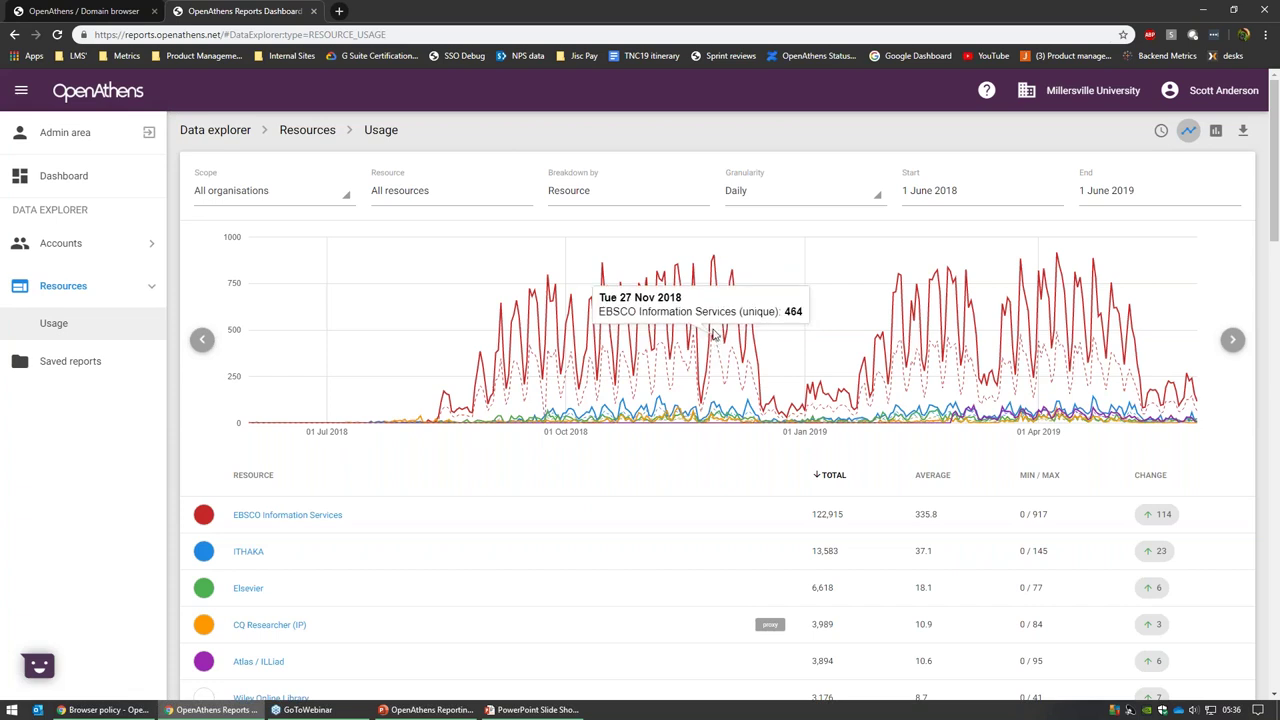
Check the FAQs slide in the PowerPoint slide show, return to the browser and look through the resource usage breakdown attributes.
left_click(553, 711)
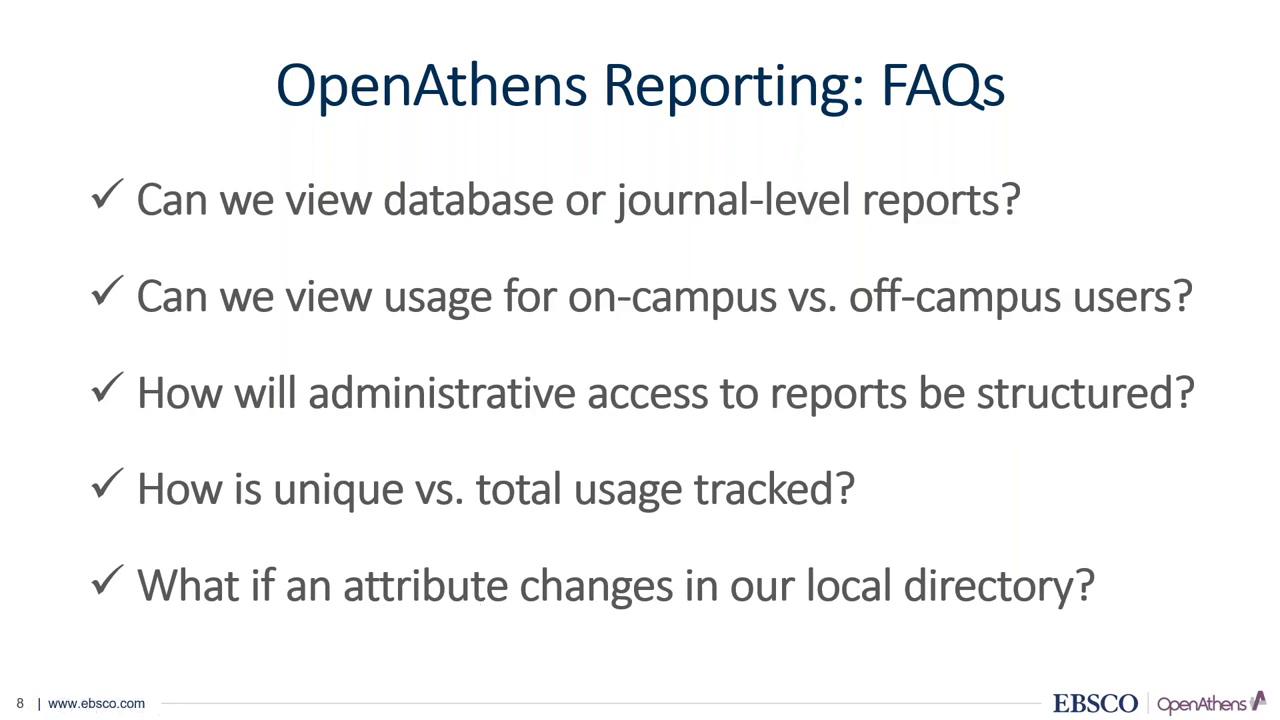
key("alt+Tab")
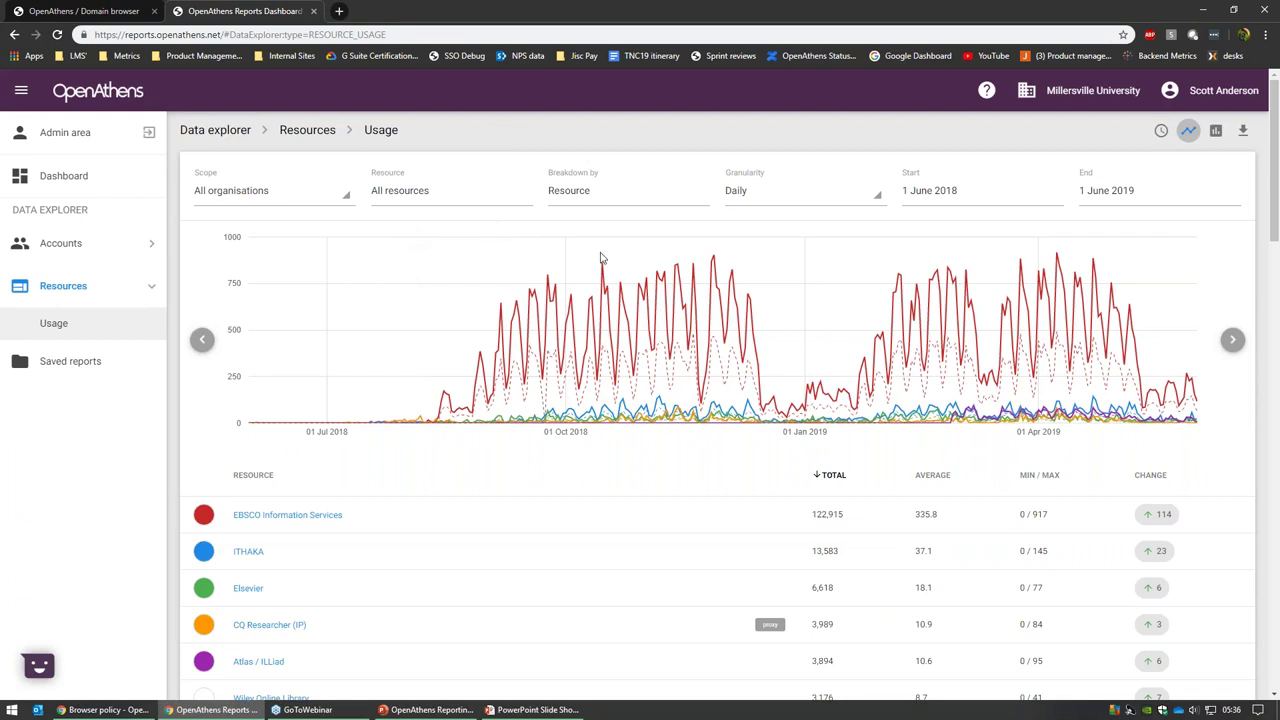
mouse_move(680, 270)
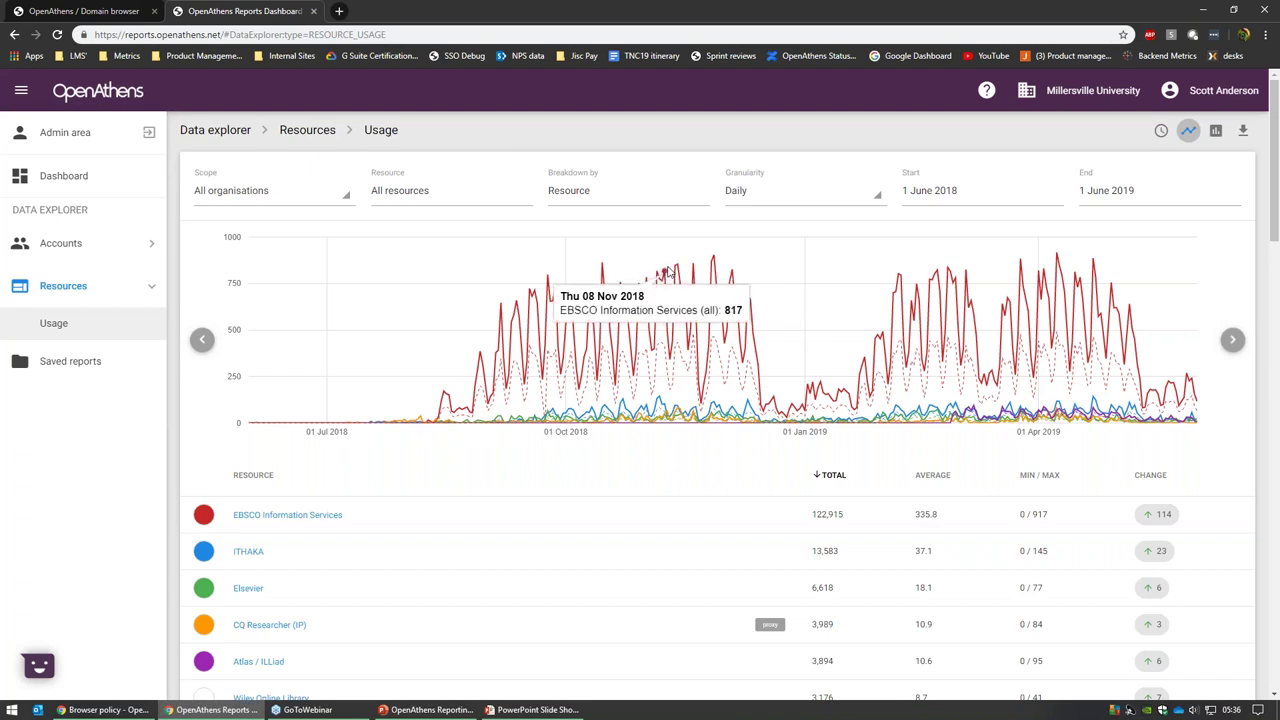
left_click(610, 202)
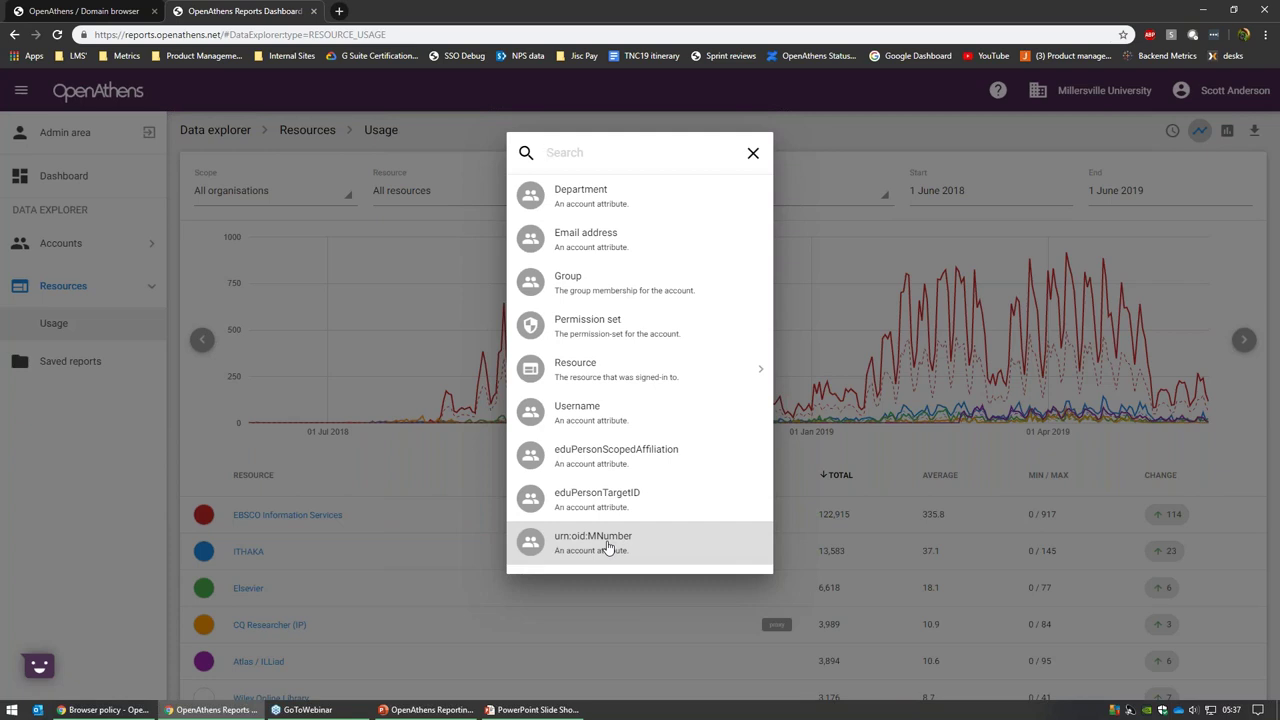
left_click(748, 153)
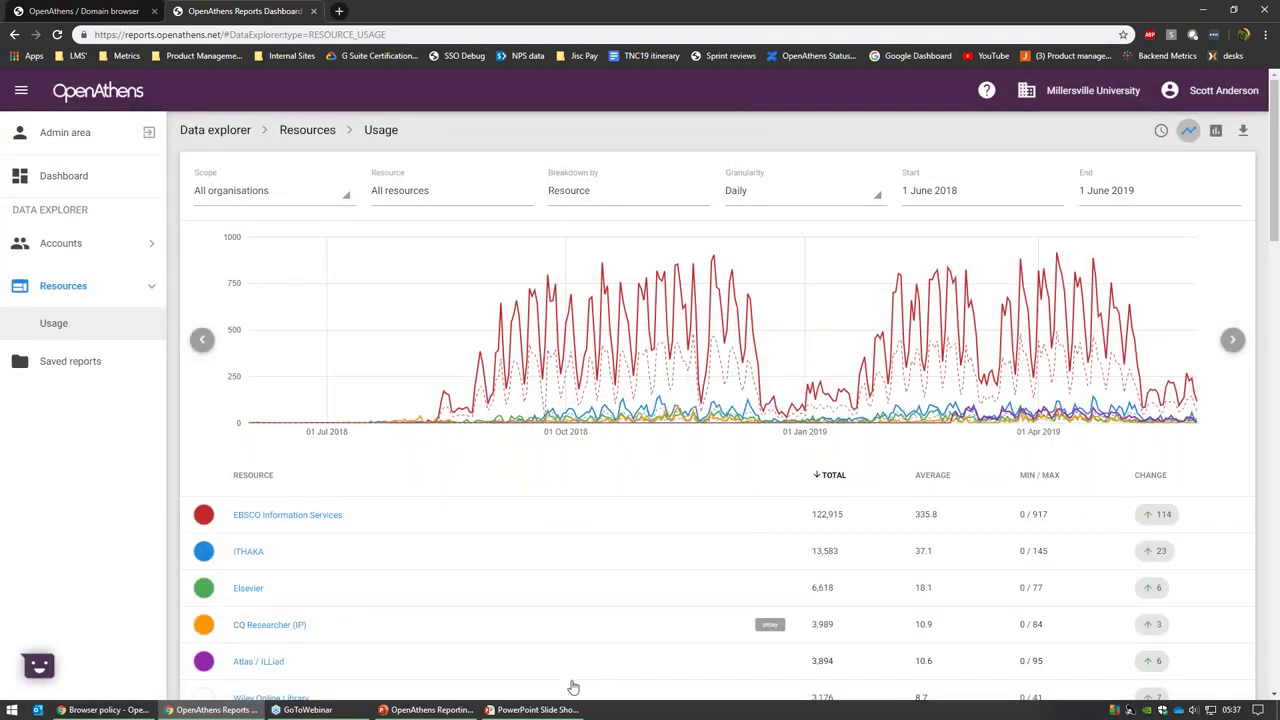
Switch to the PowerPoint slide show and advance past "Collaborating with IT to build granular reports" to the "Questions?" slide.
mouse_move(540, 713)
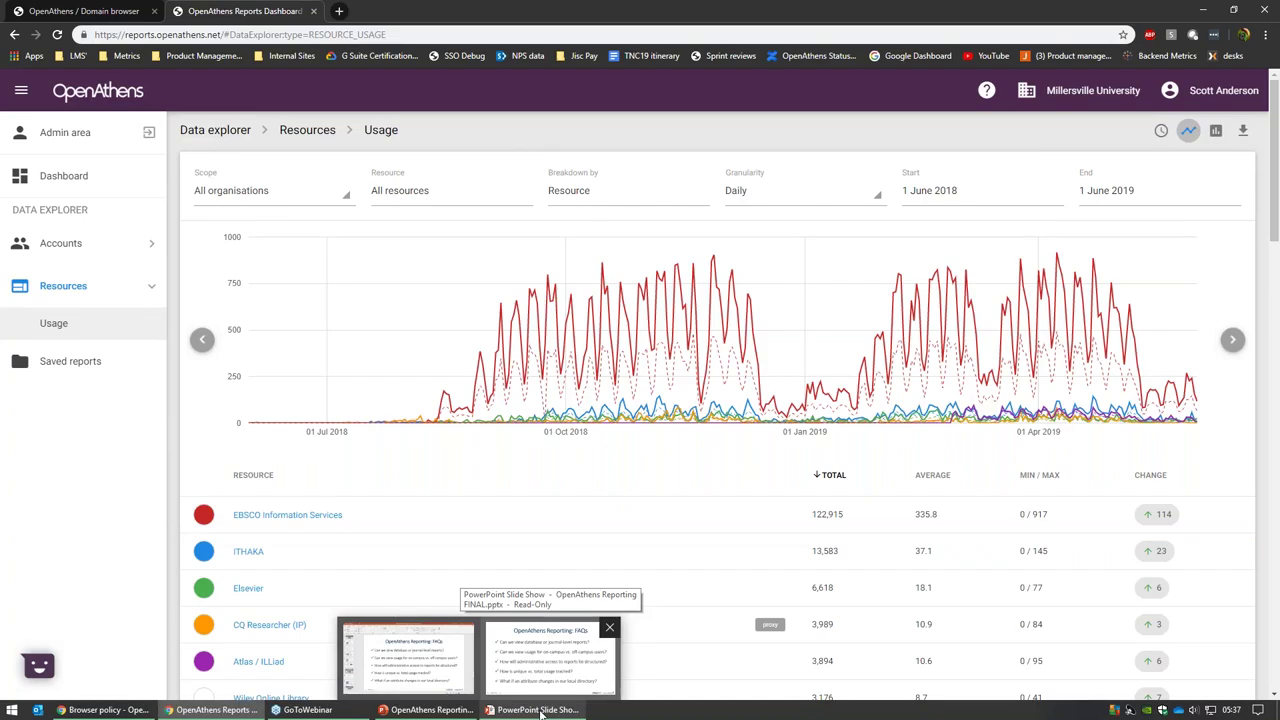
left_click(540, 713)
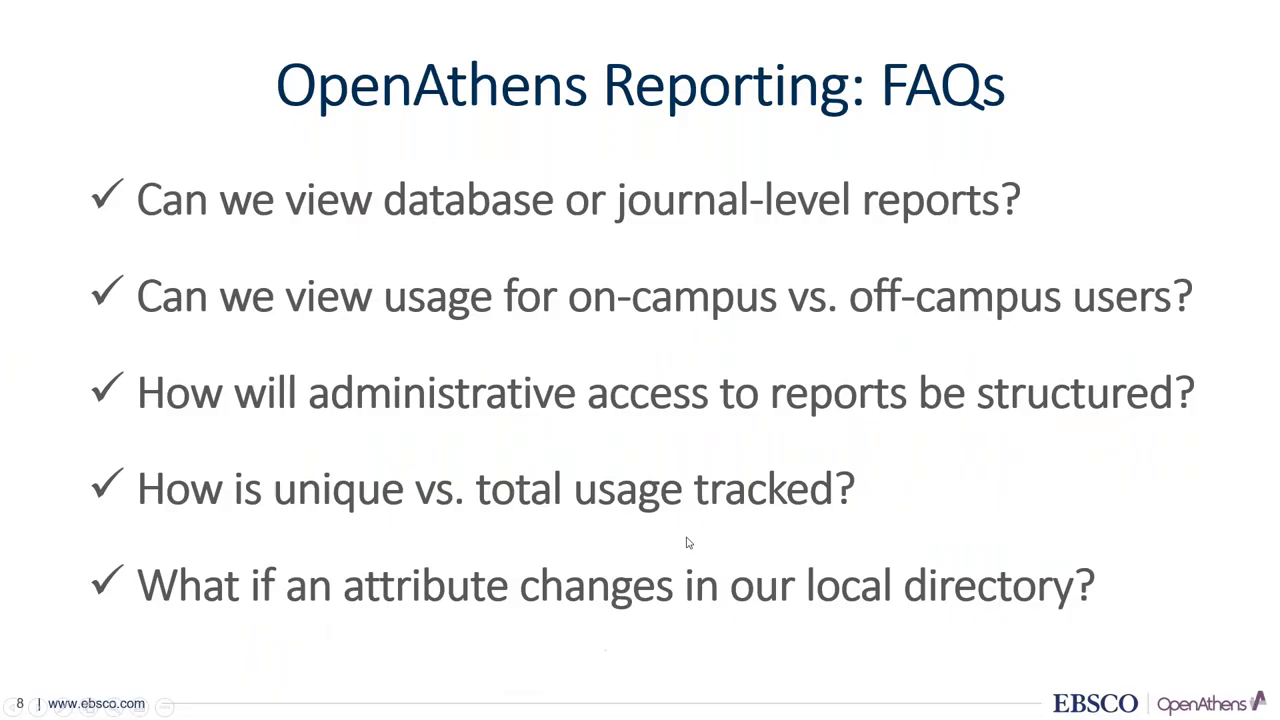
left_click(843, 410)
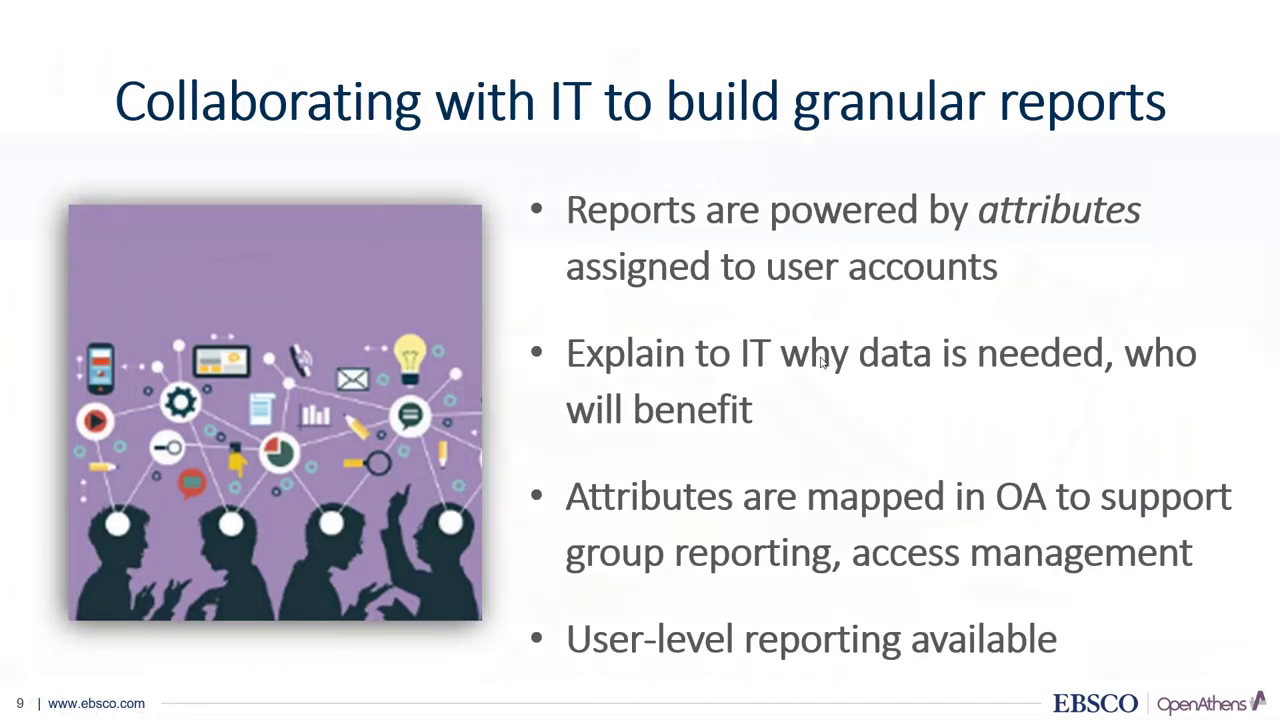
left_click(822, 363)
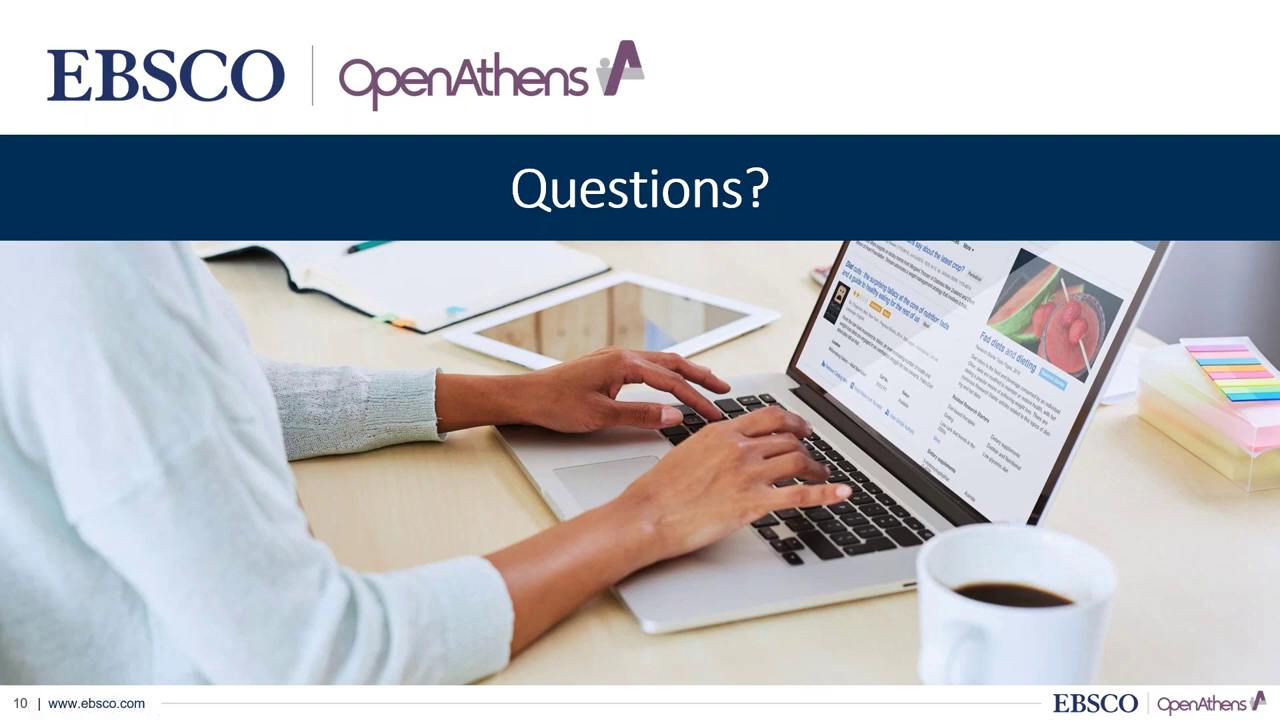
Return to the OpenAthens domain browser in the browser and search the domains for "presales".
key("alt+Tab")
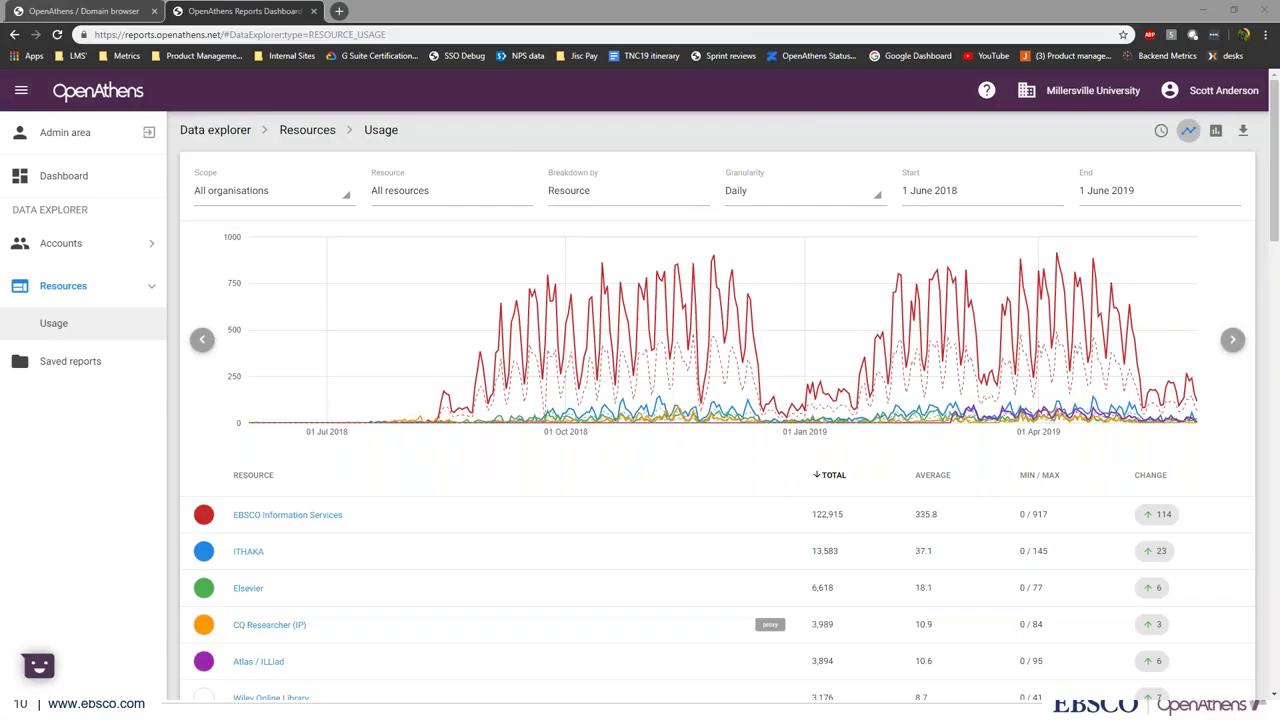
key("alt+Tab")
double_click(1124, 150)
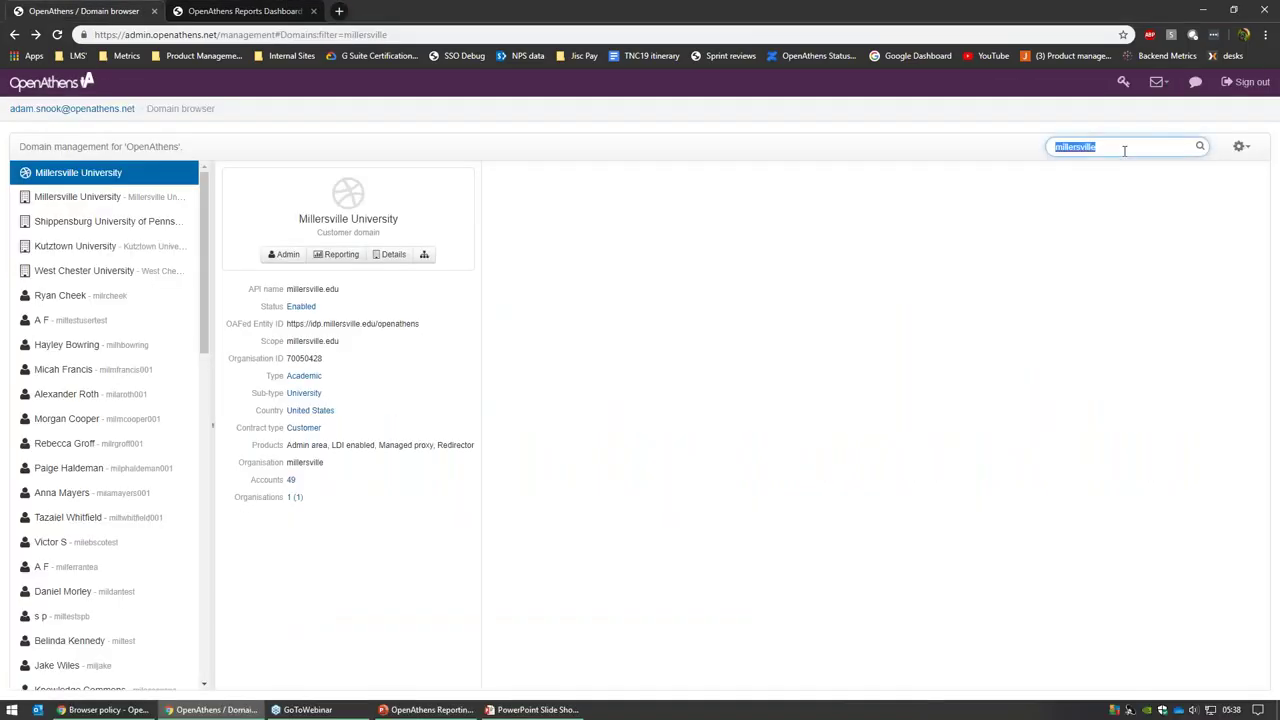
type("presales")
key("Return")
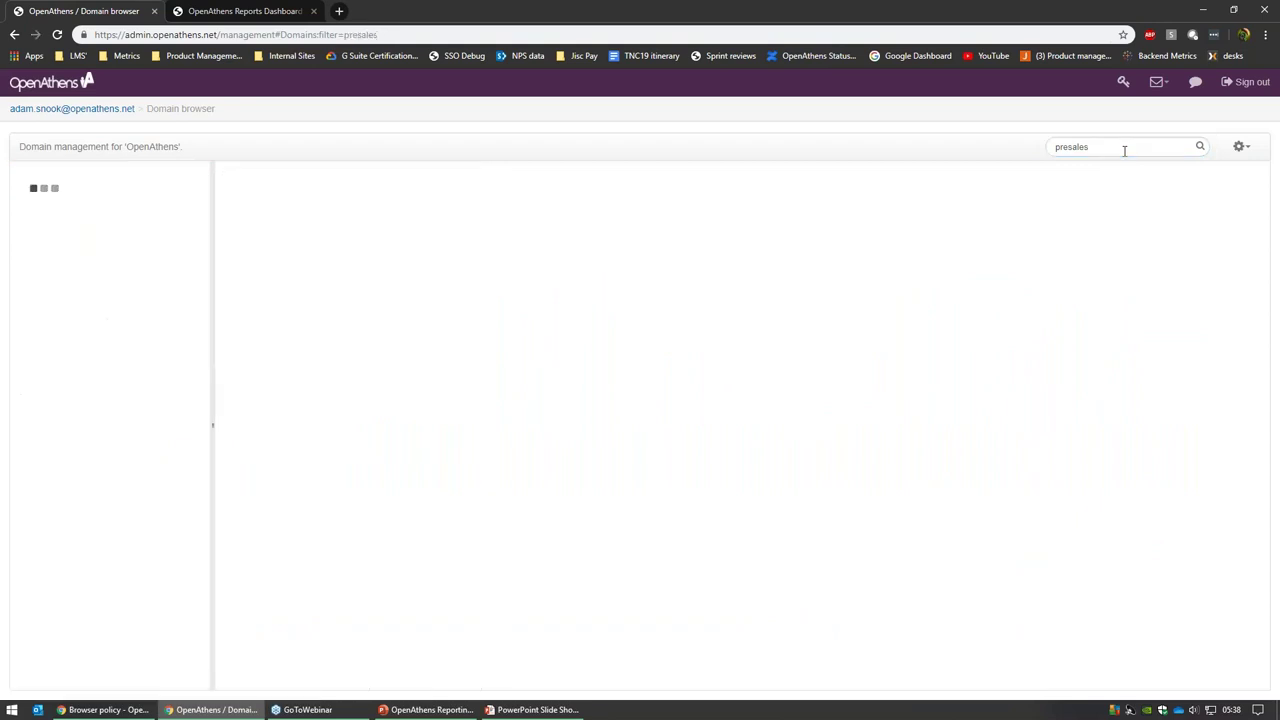
Open the admin area of the OpenAthens Presales domain and move its tab after the reports dashboard tab.
left_click(140, 178)
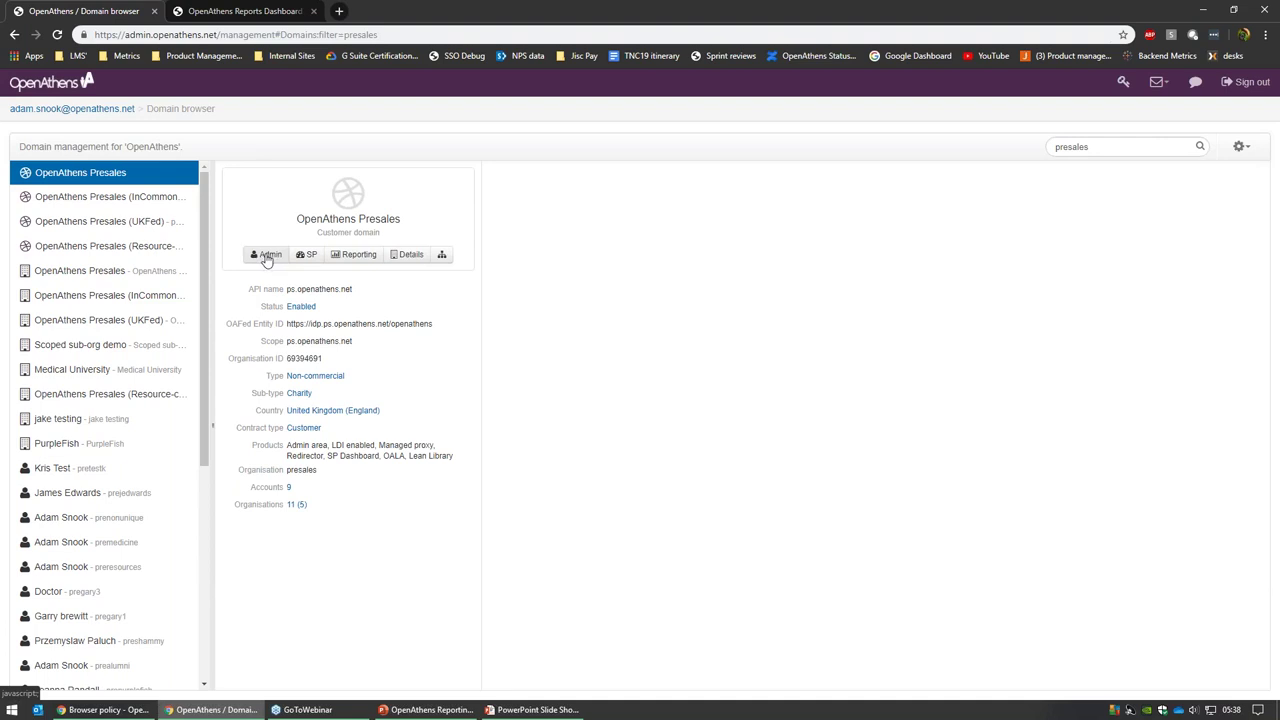
left_click(267, 256)
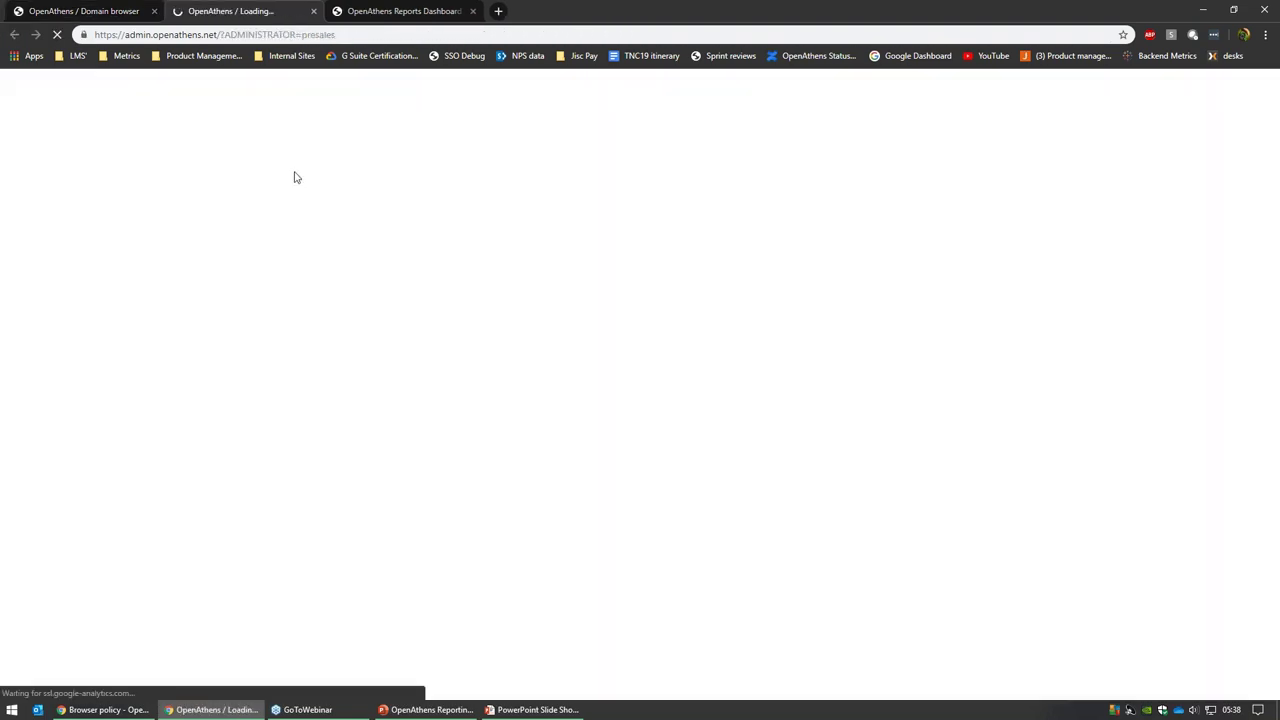
left_click_drag(231, 8, 440, 7)
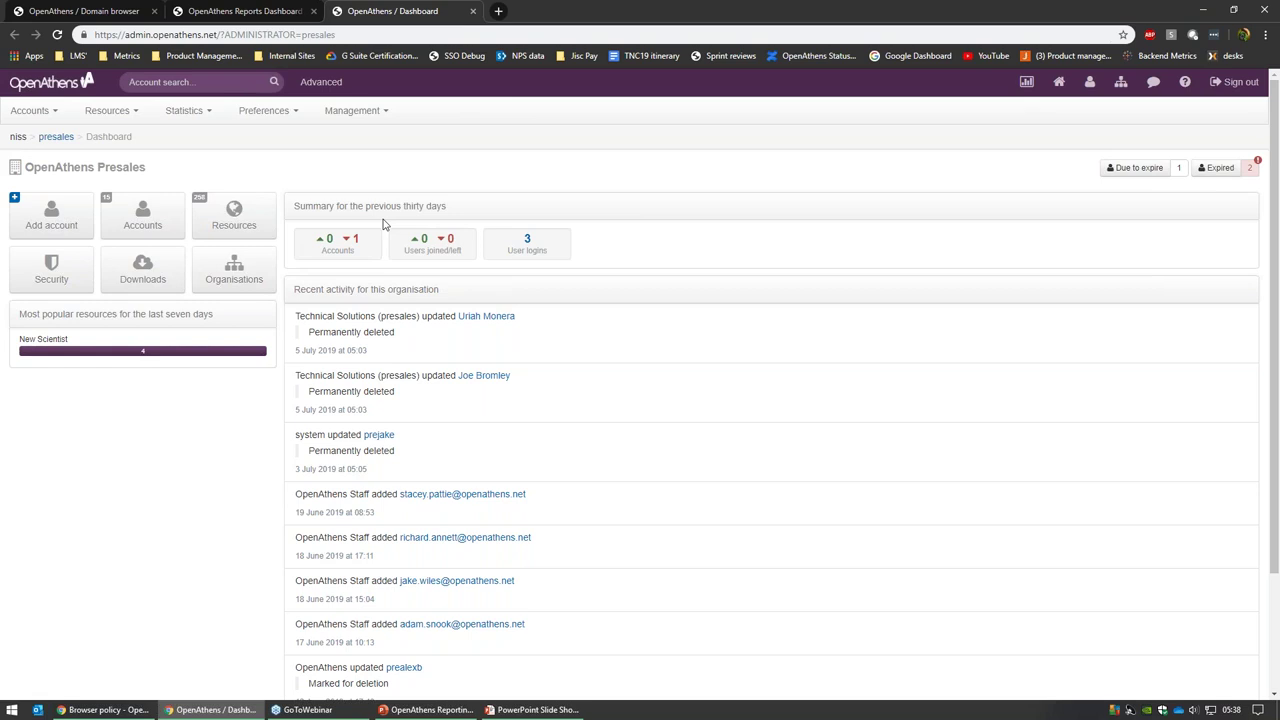
List all accounts of the OpenAthens Presales organisation and examine the usernames of the personal accounts.
double_click(437, 206)
left_click(492, 210)
left_click(30, 112)
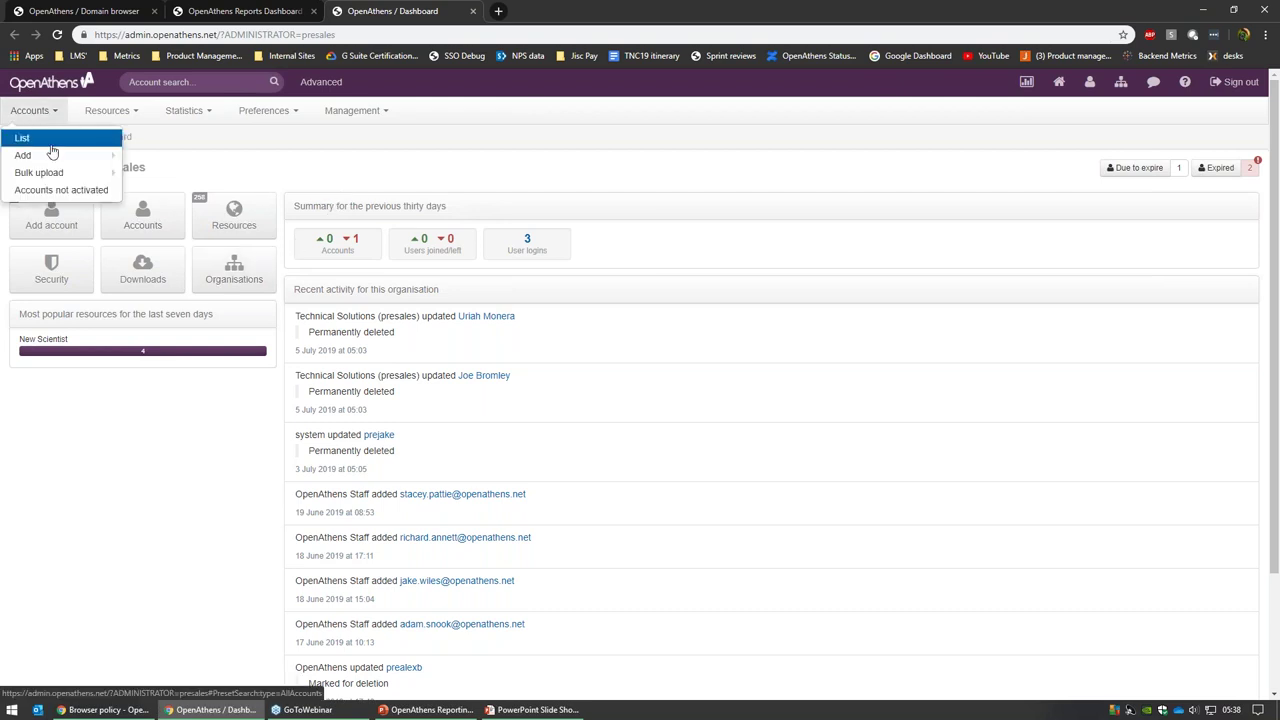
left_click(74, 141)
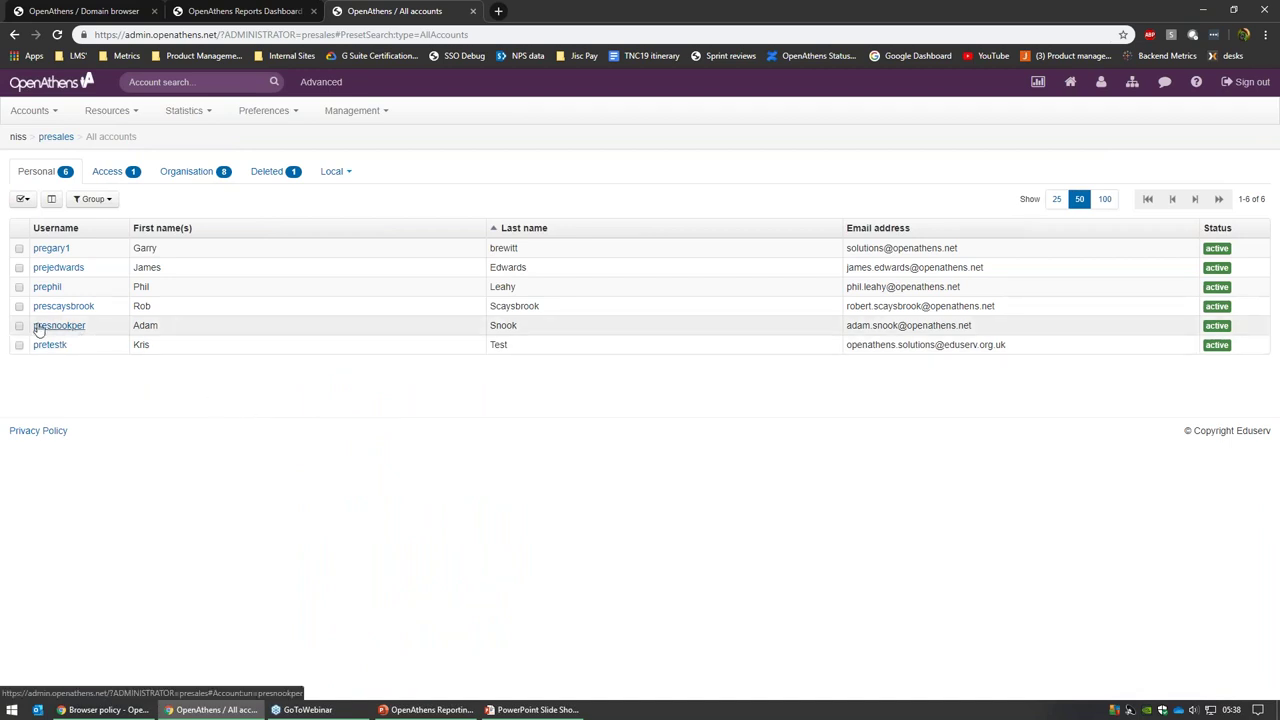
left_click_drag(30, 329, 88, 330)
left_click(299, 410)
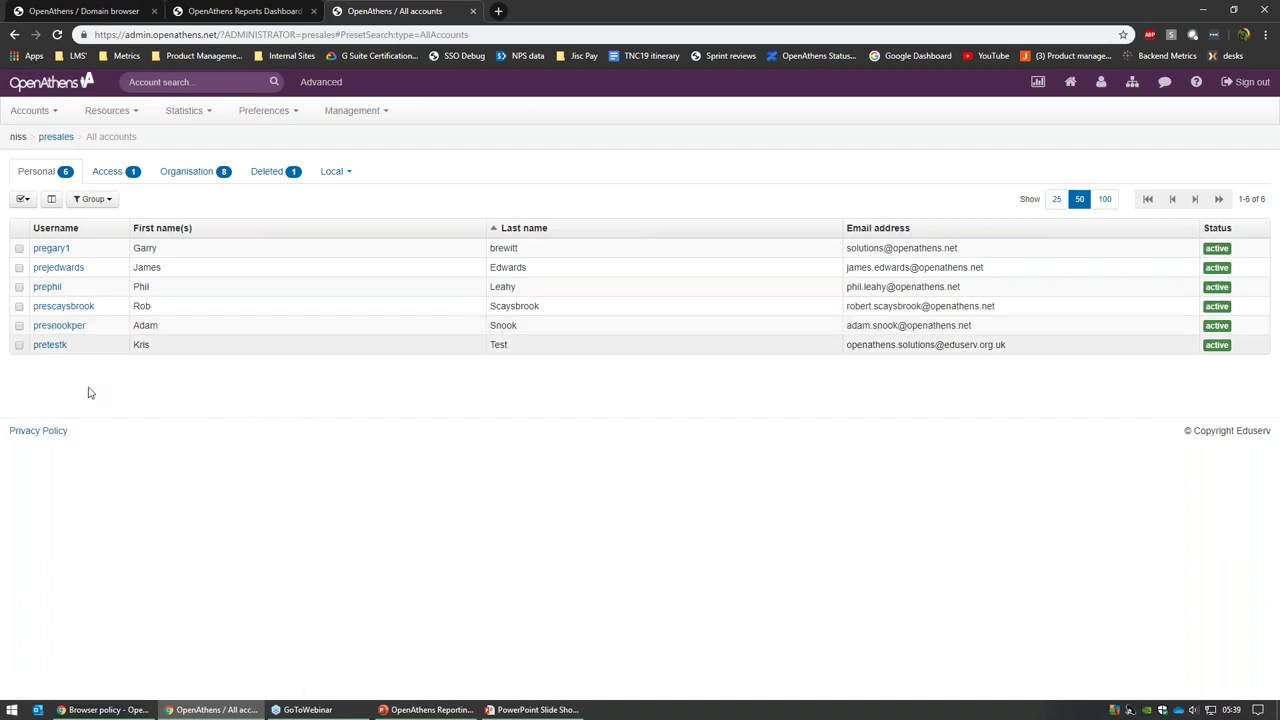
Open the fifth personal account in the list and review its username, expiry date, login by email address and password reset settings.
left_click(52, 326)
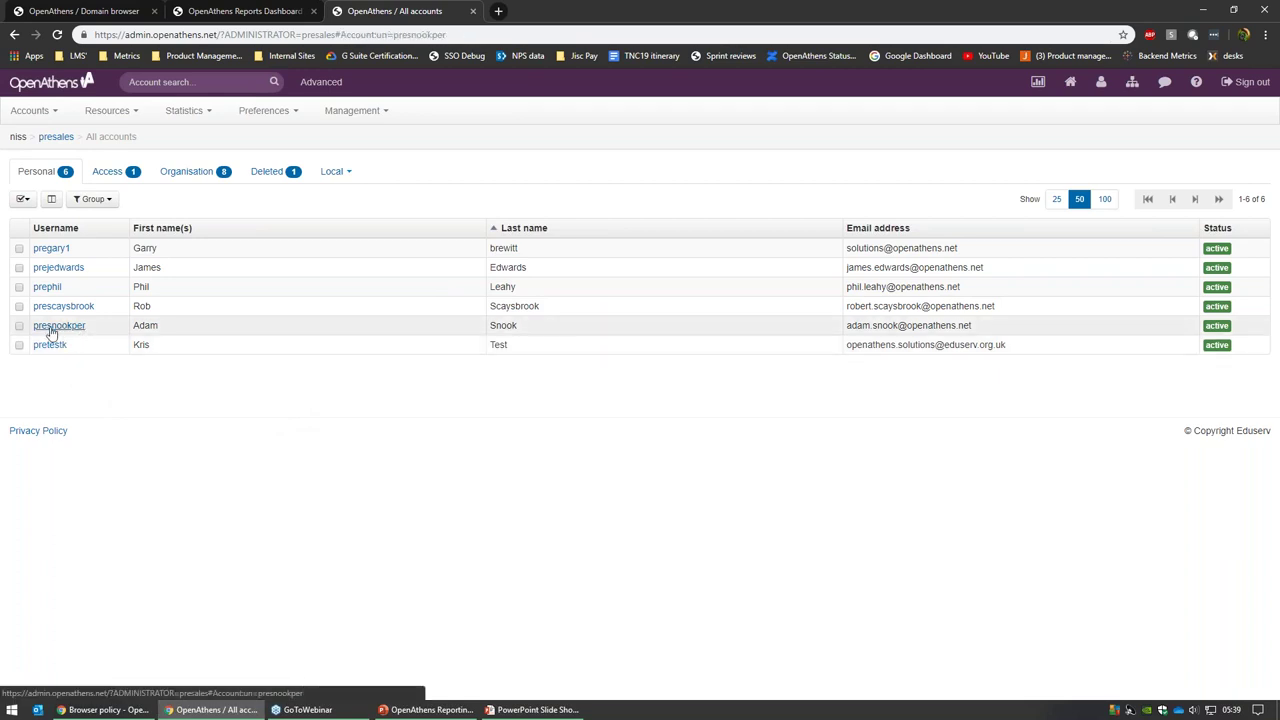
double_click(57, 213)
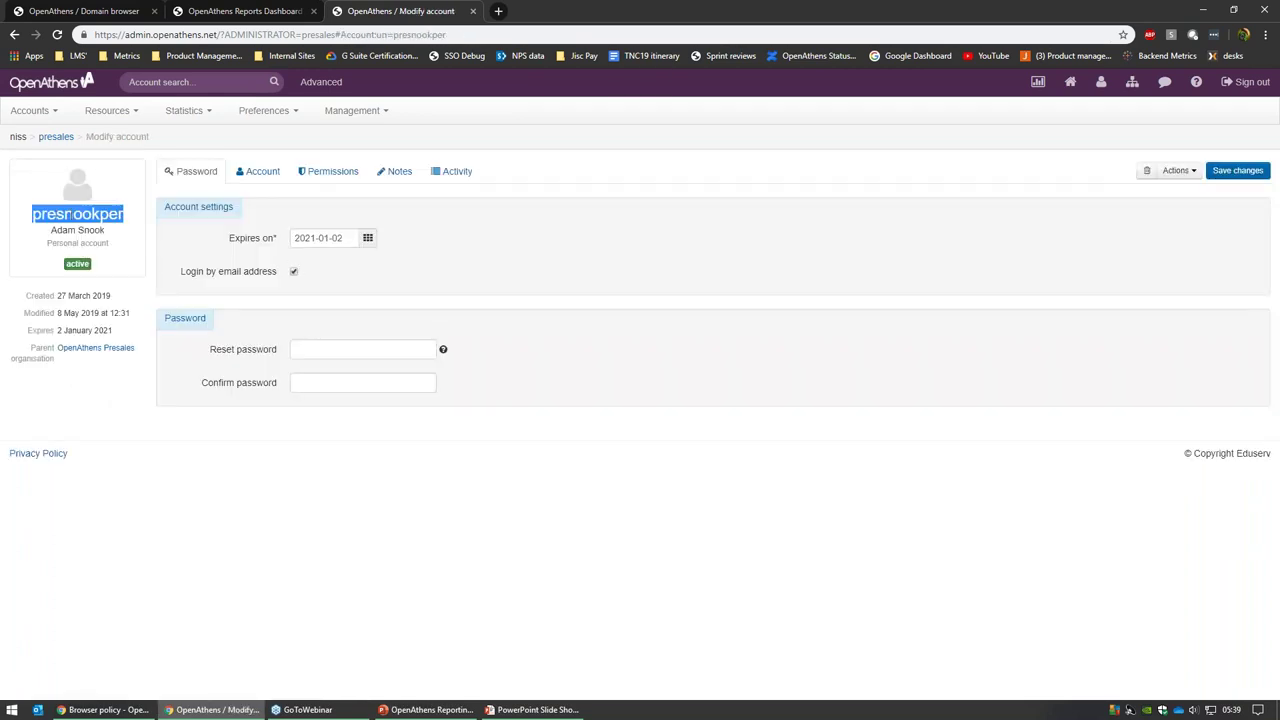
left_click(355, 350)
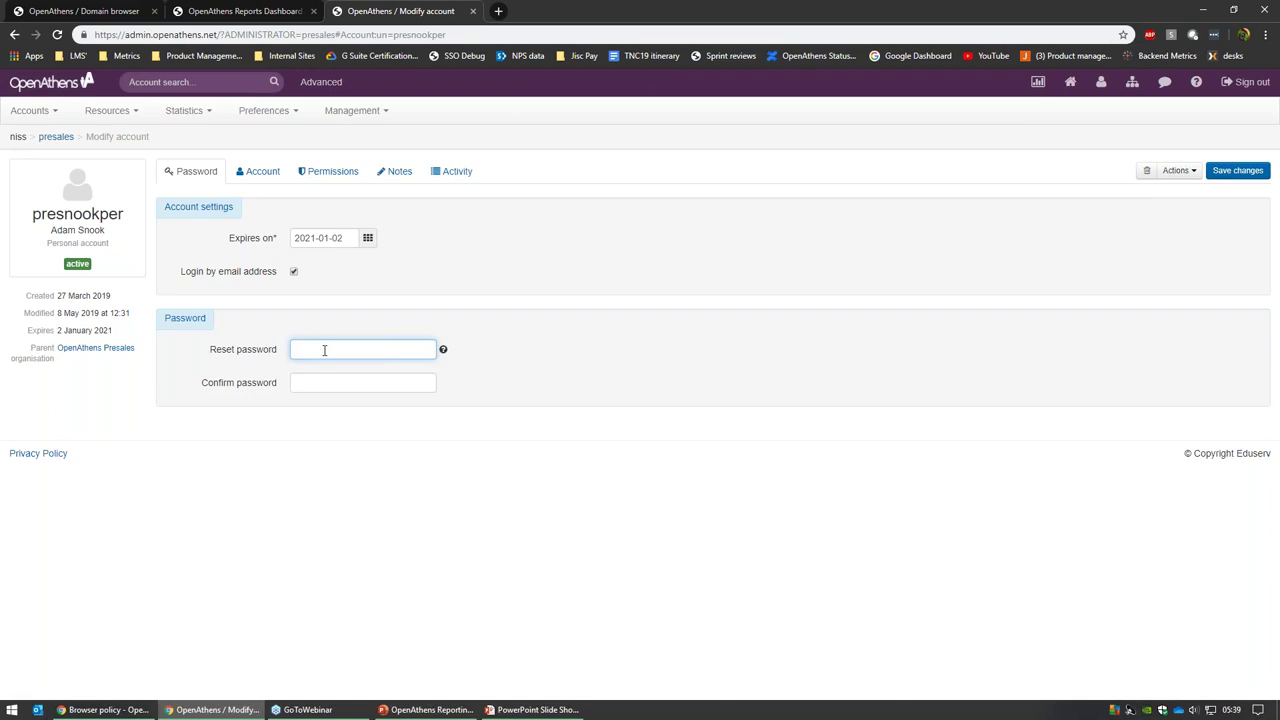
left_click_drag(229, 244, 276, 244)
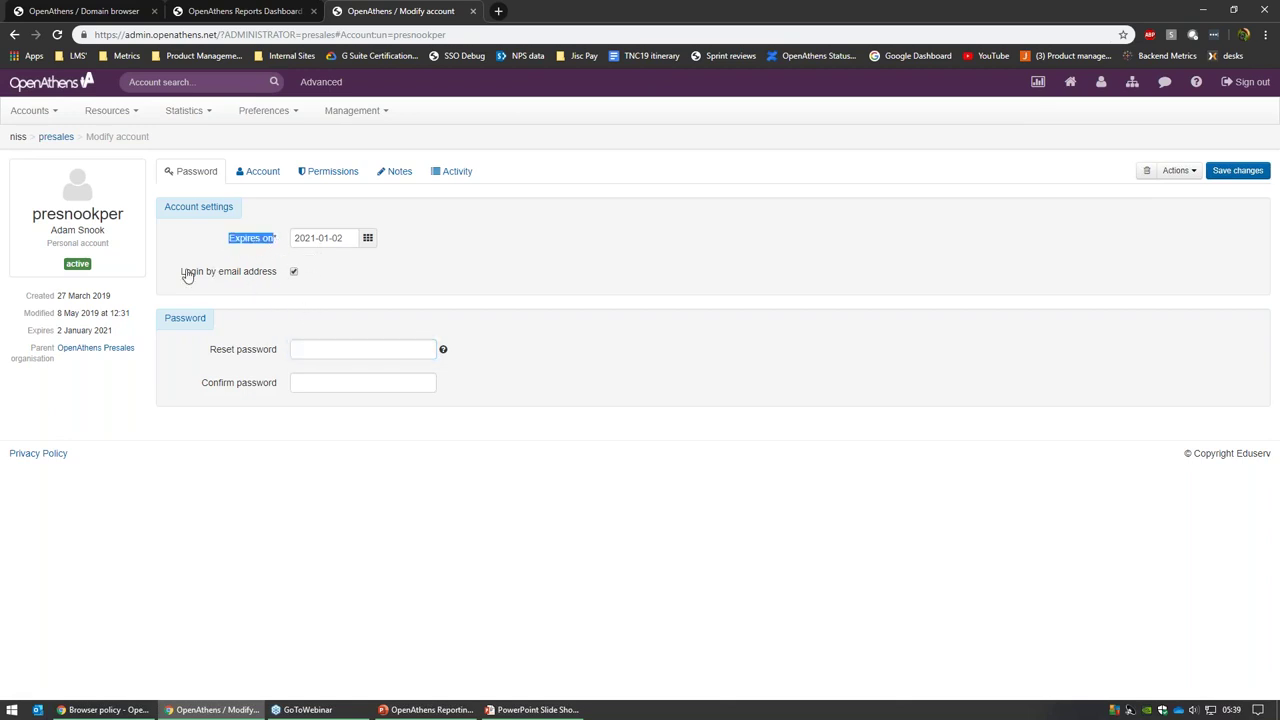
left_click_drag(184, 275, 263, 282)
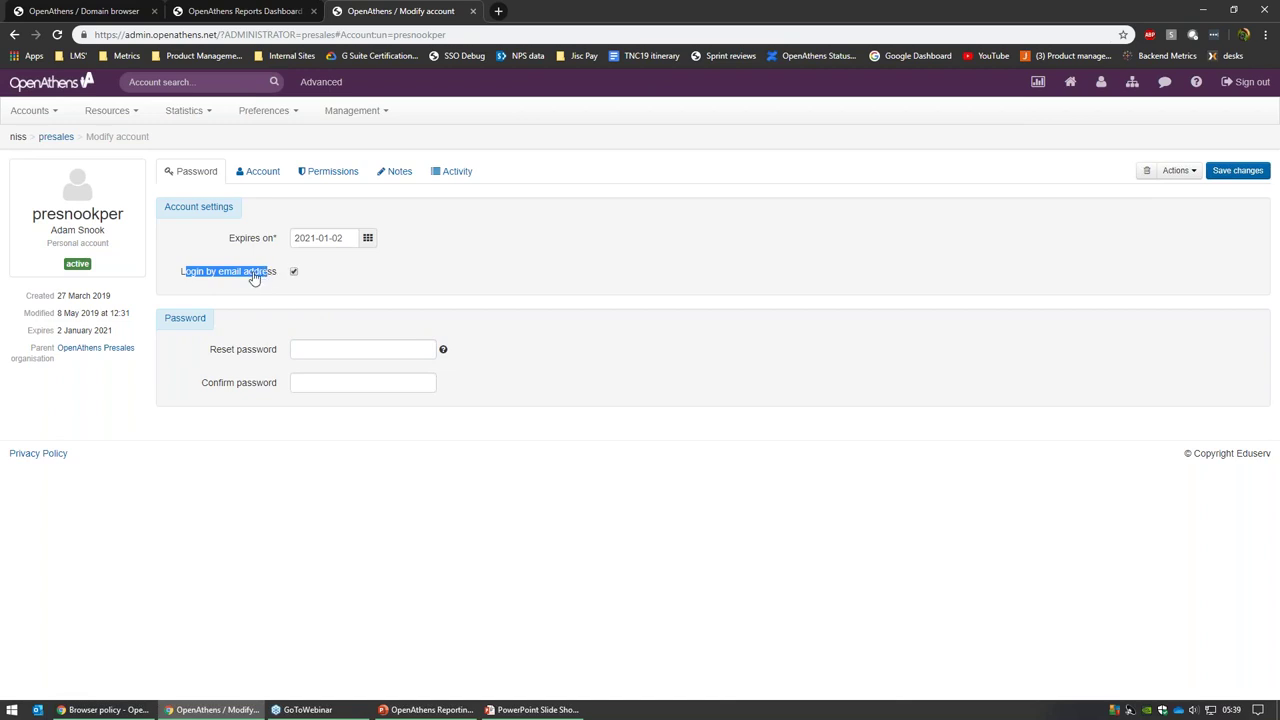
double_click(77, 214)
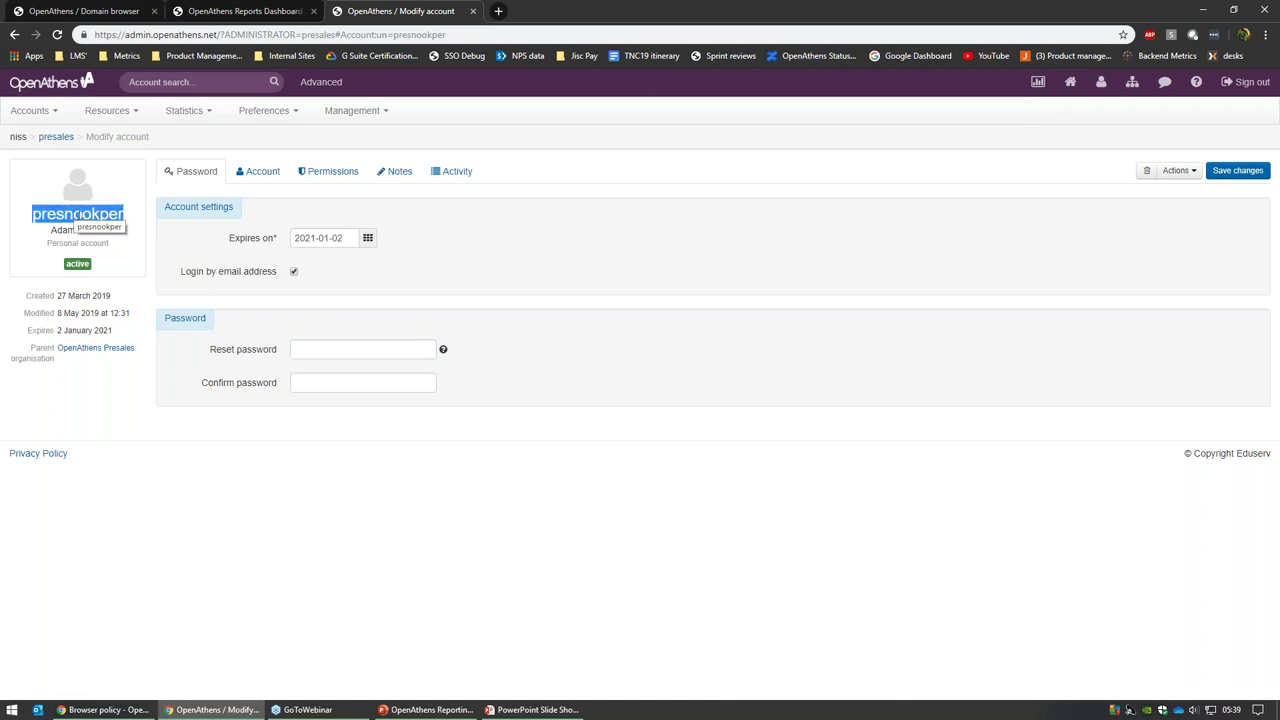
Show the account details of this personal account and review its email address, other attributes and username.
left_click(253, 171)
left_click_drag(440, 438, 292, 438)
left_click(423, 440)
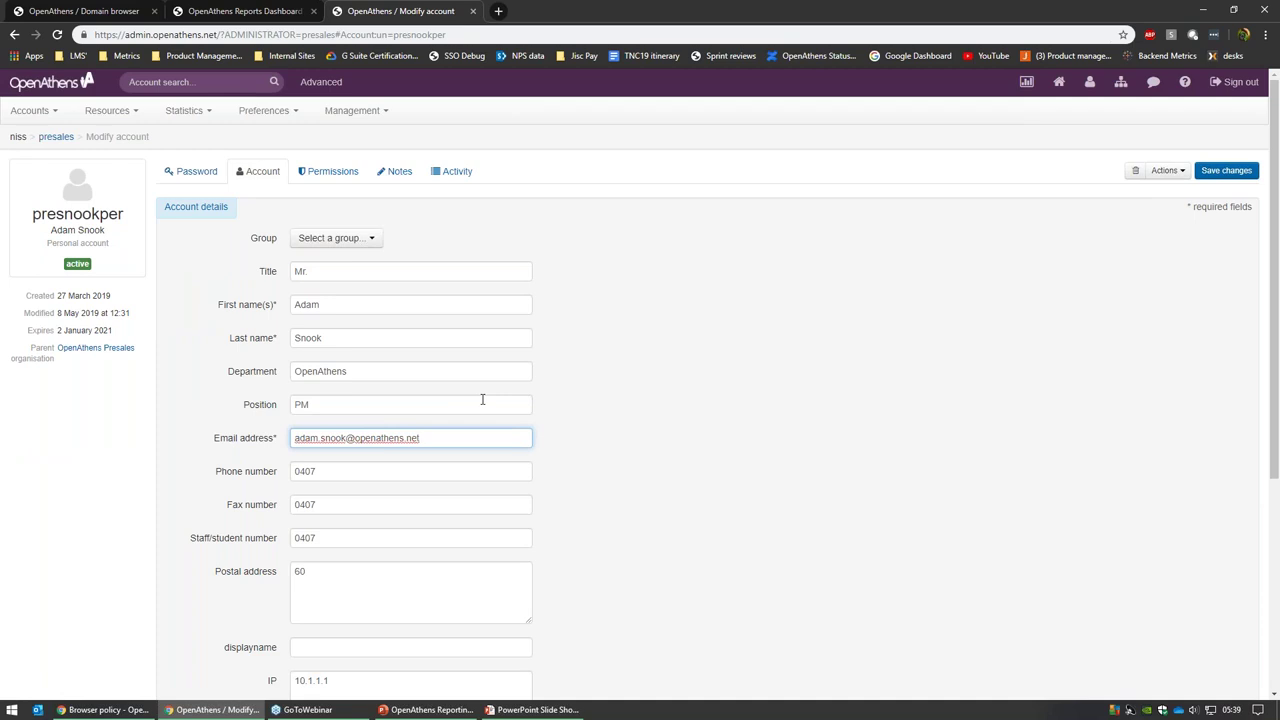
scroll(451, 346, "down", 2)
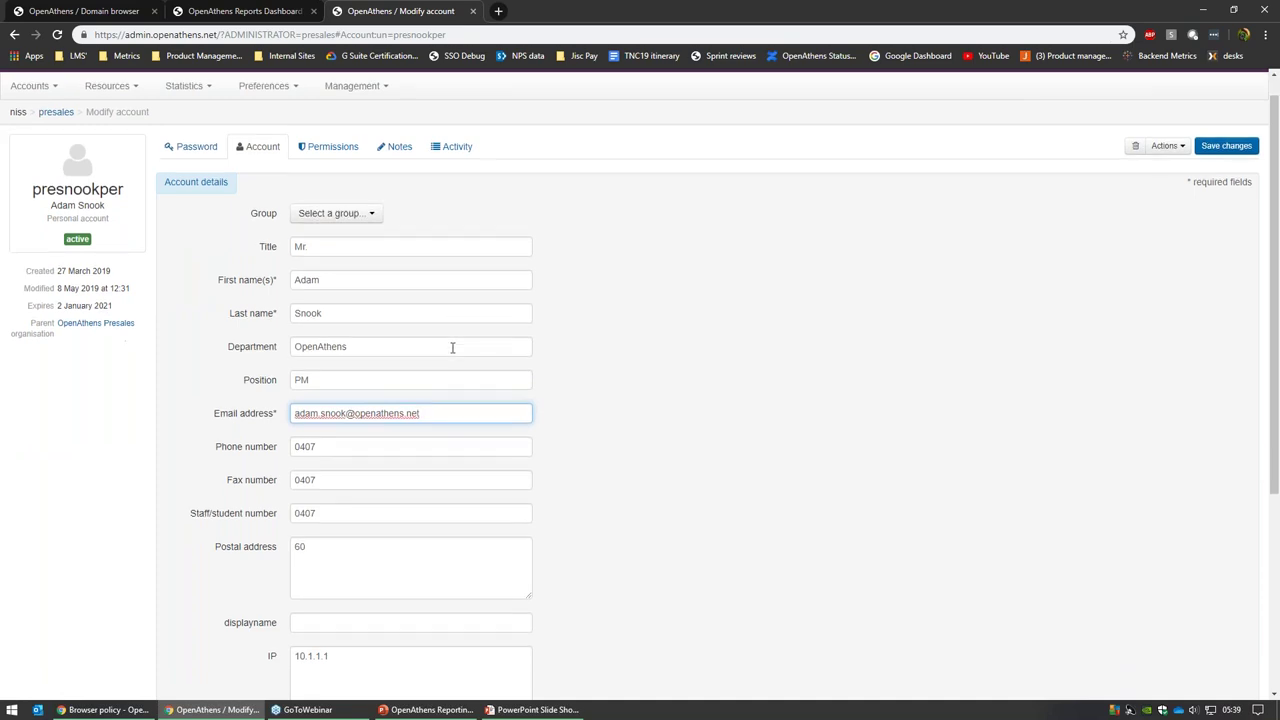
scroll(452, 325, "up", 2)
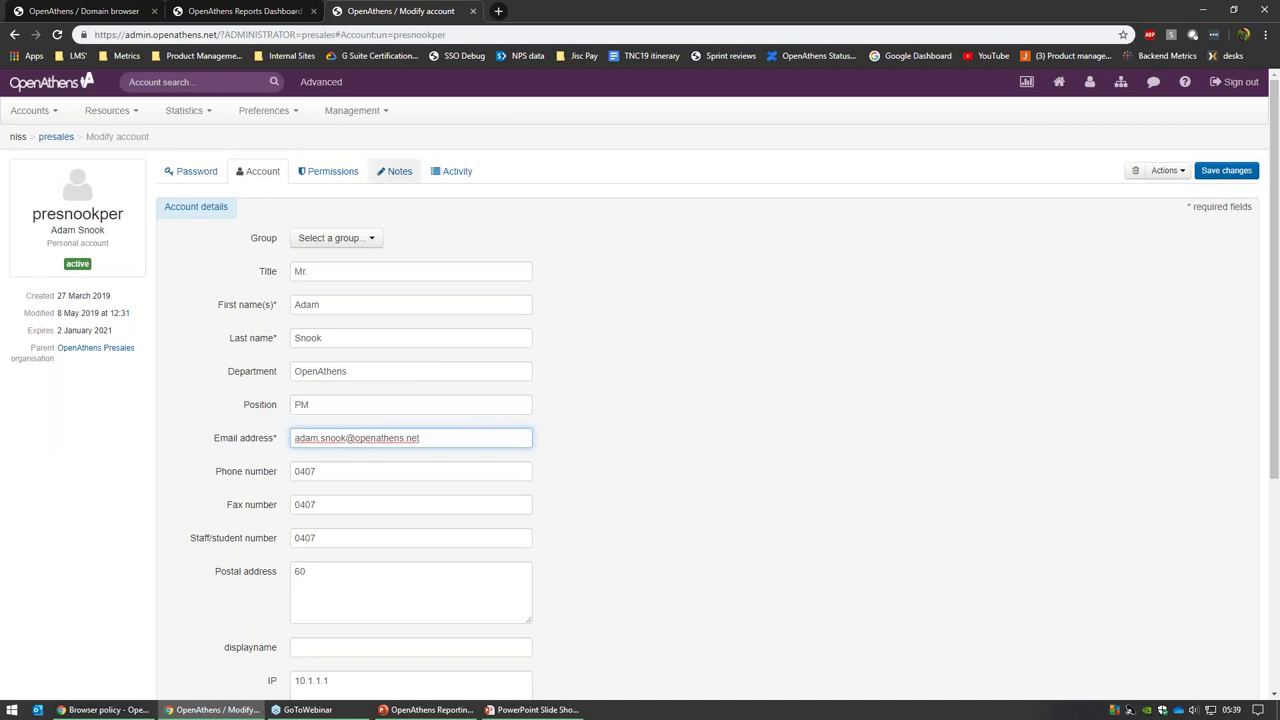
double_click(102, 214)
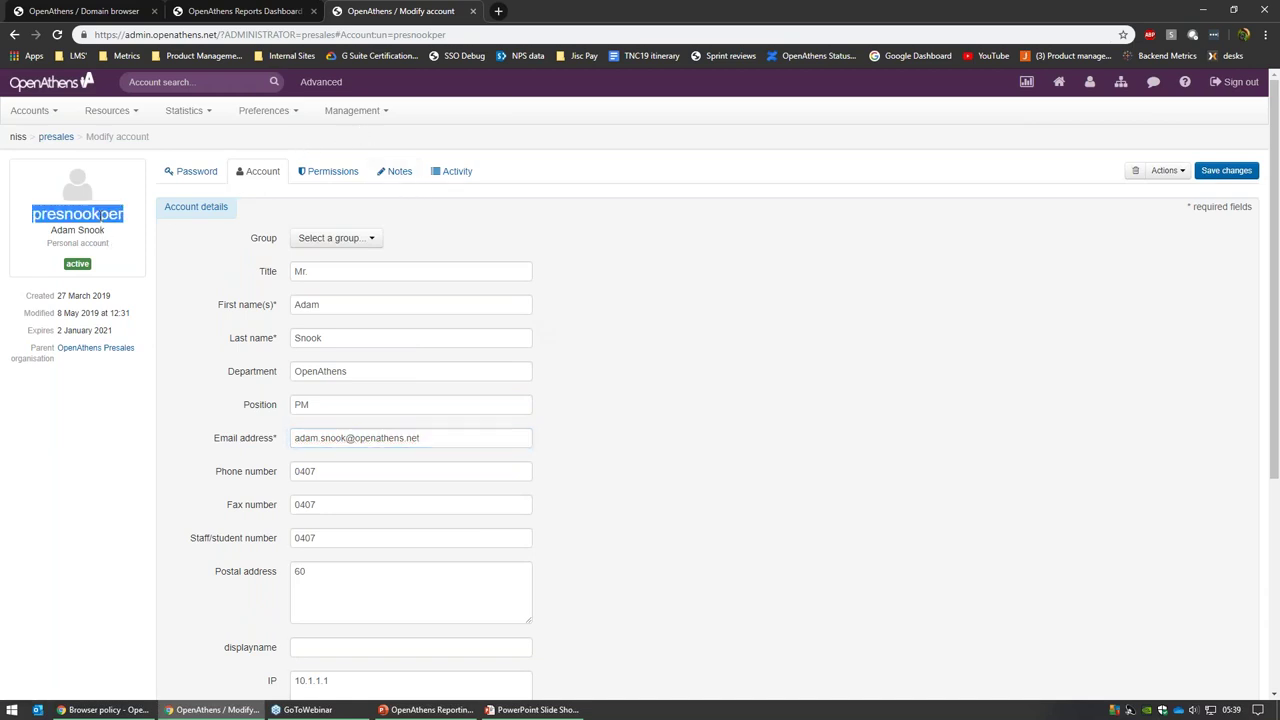
In the connections, examine the SAML 1.1/2.0, ADFS and LDAP types for new local authentication and view the OpenAthens Staff connection's details.
left_click(358, 112)
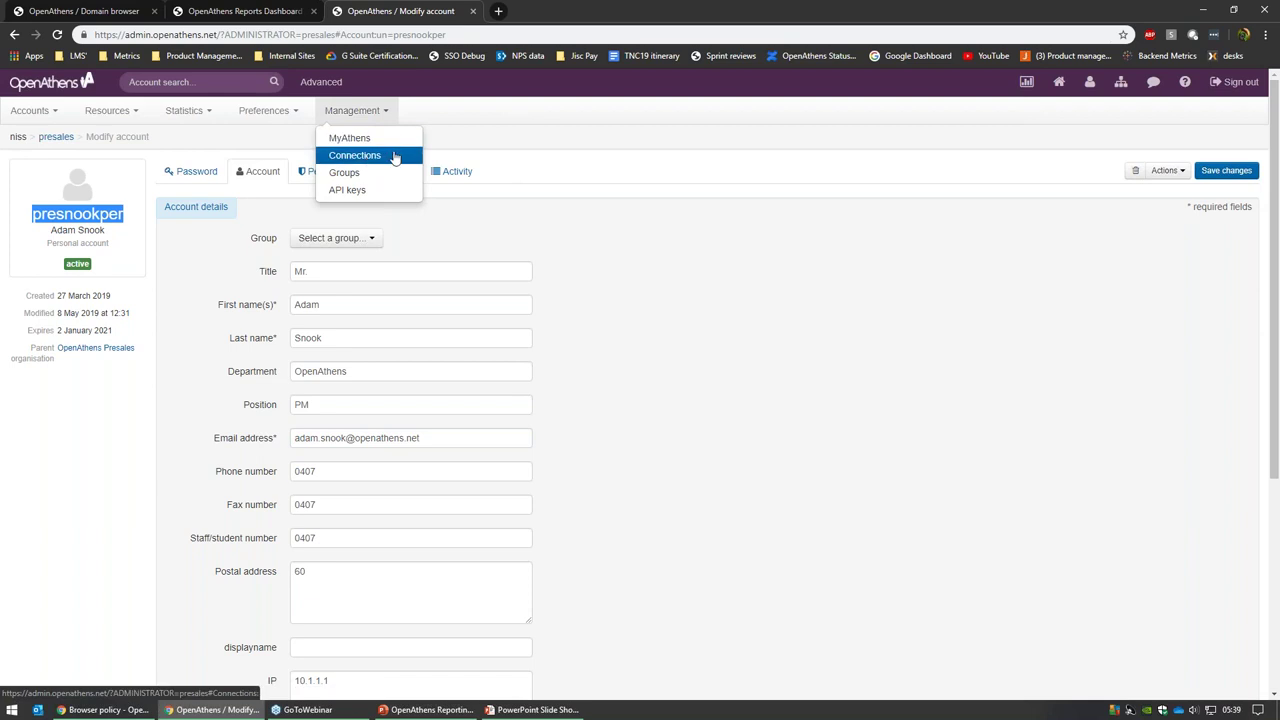
left_click(395, 158)
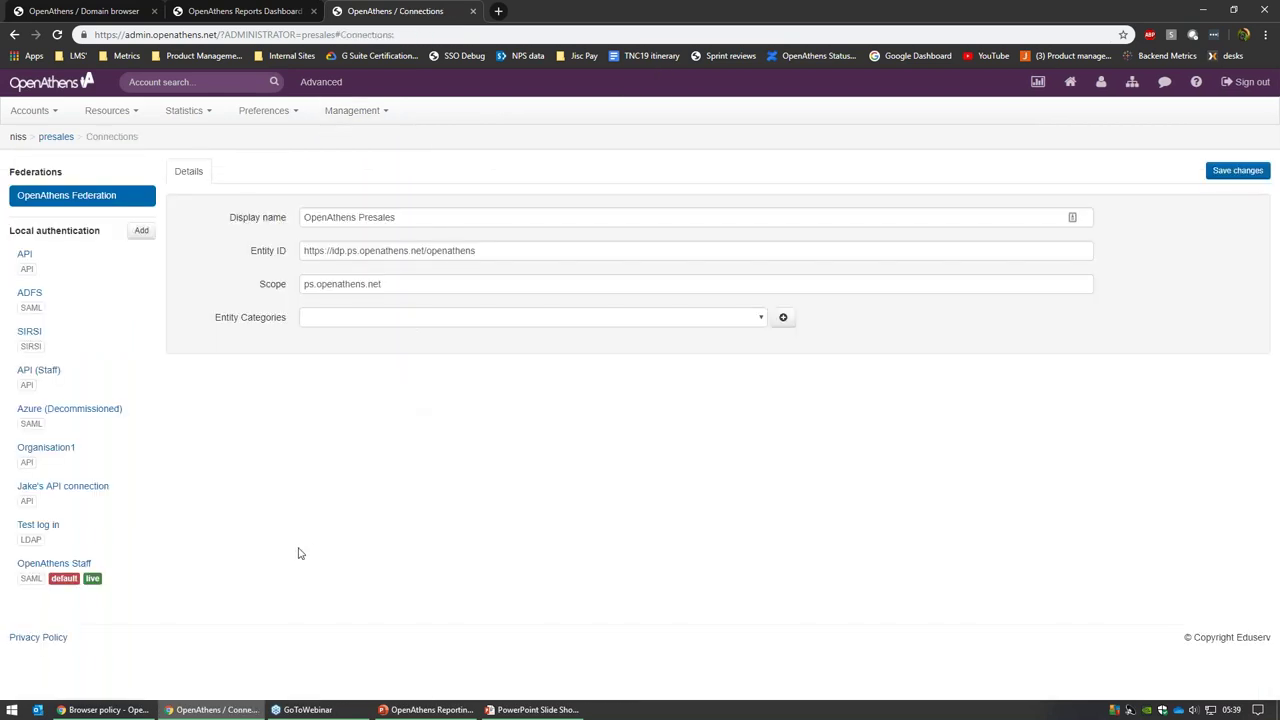
left_click(141, 232)
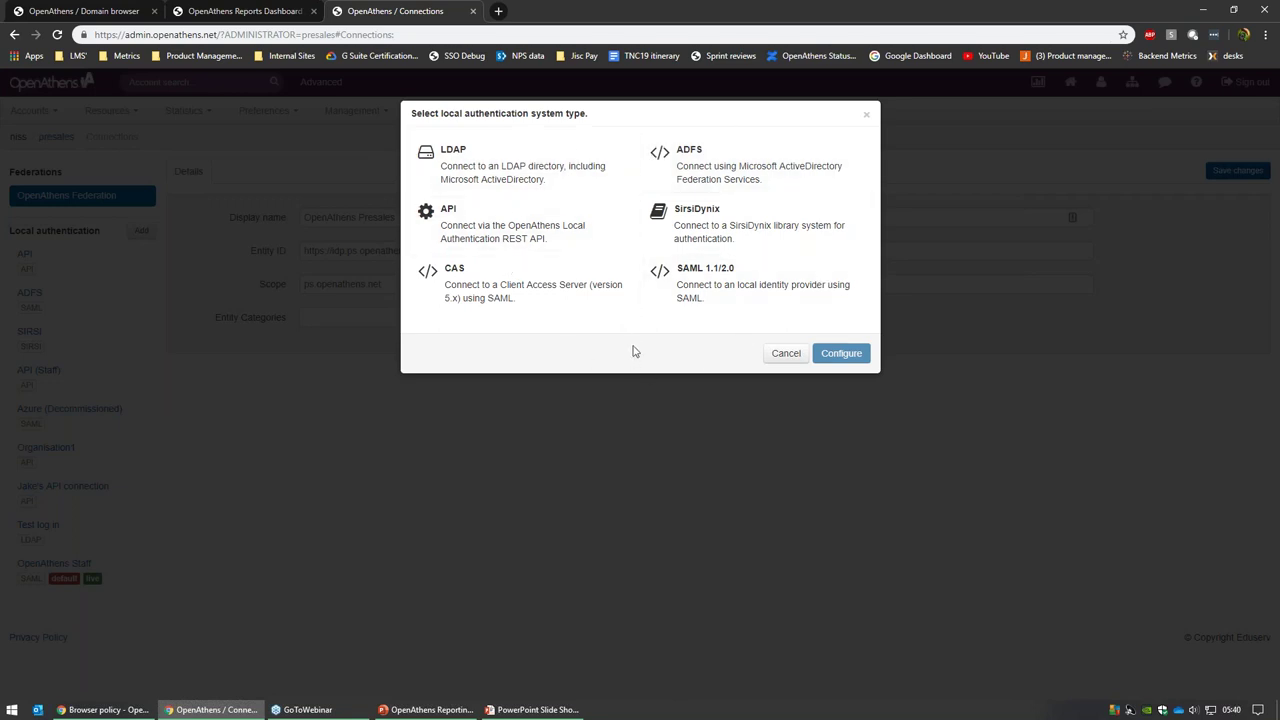
left_click(703, 298)
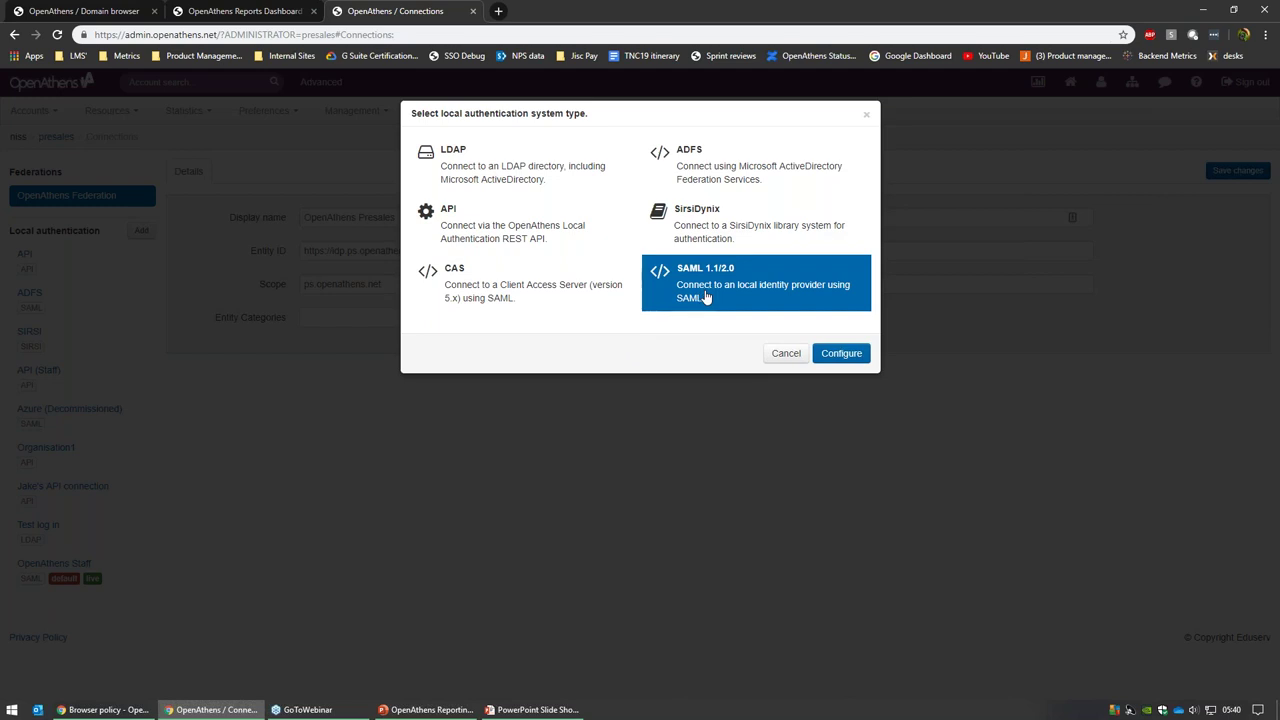
left_click(688, 166)
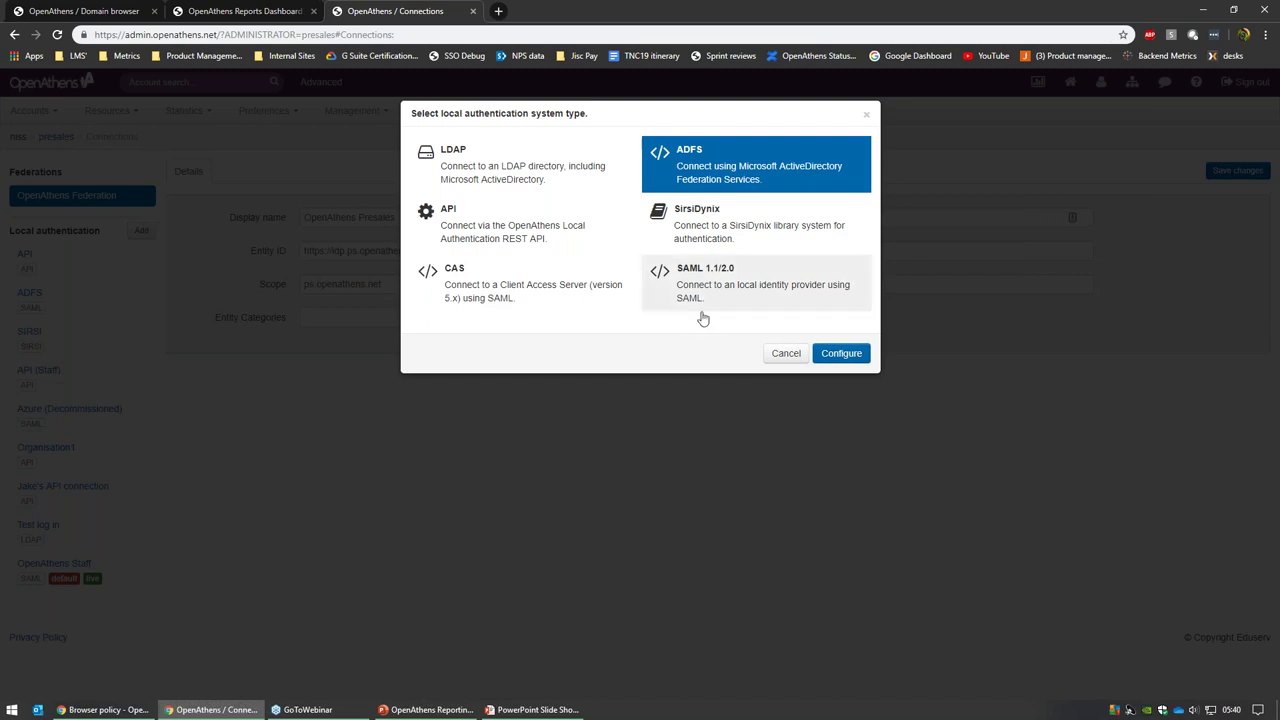
left_click(496, 183)
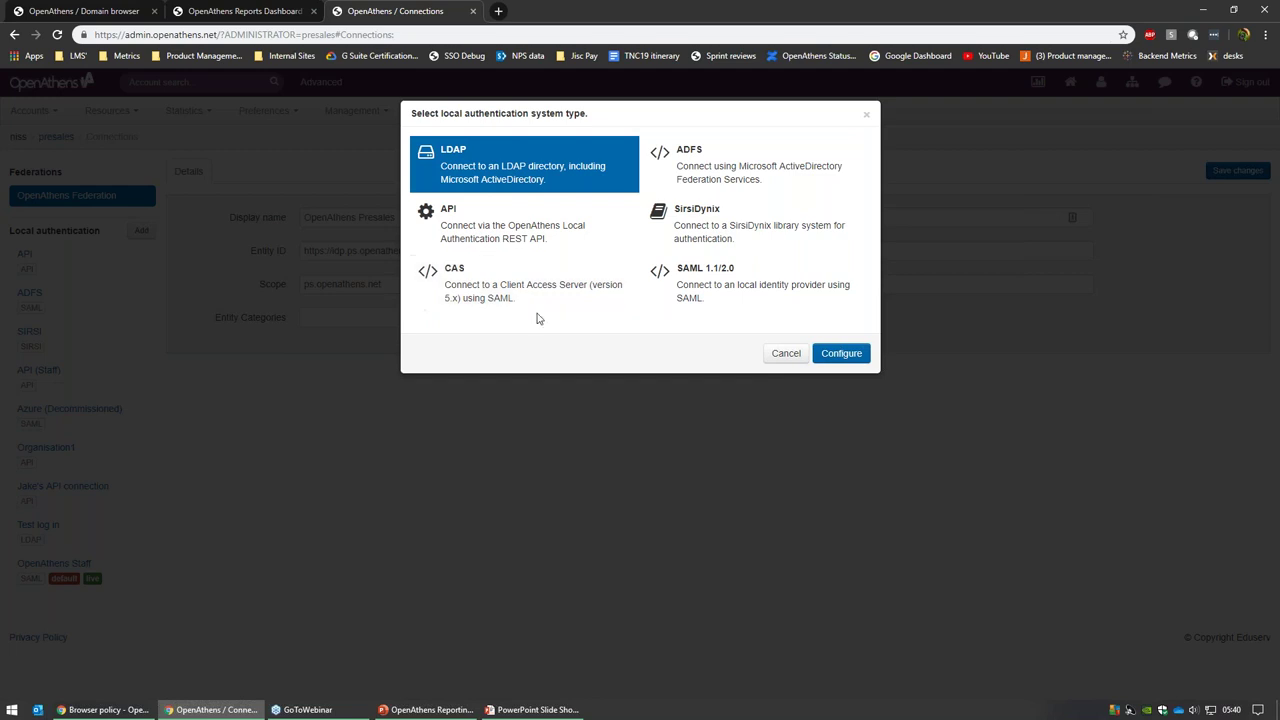
left_click(784, 355)
left_click(60, 566)
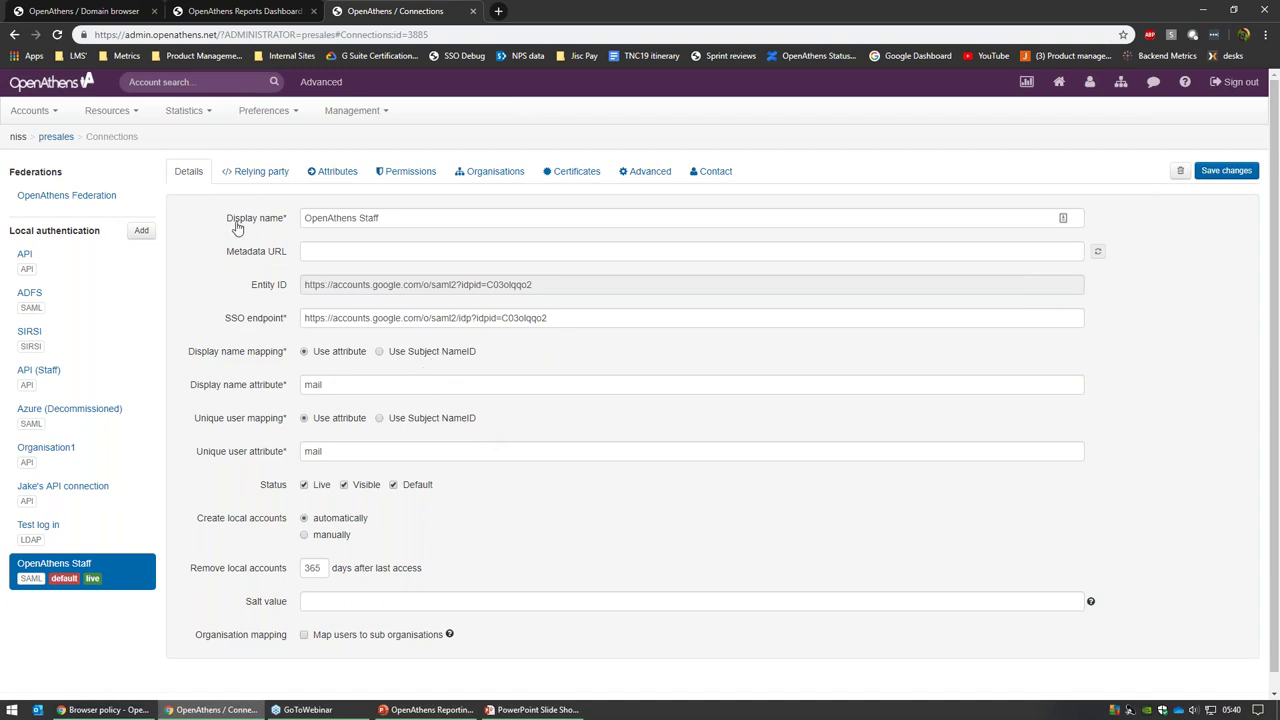
List all accounts of the organisation and show the local accounts that belong to the ADFS connection.
left_click(36, 116)
left_click(72, 140)
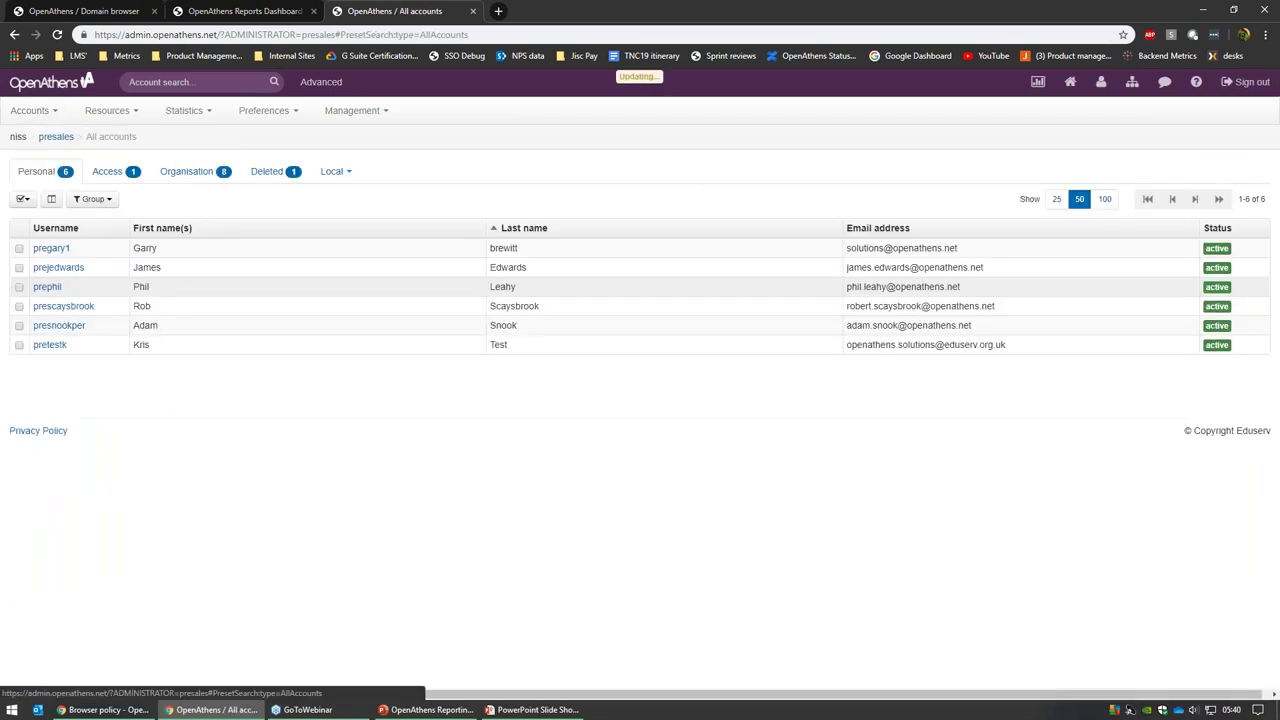
left_click(335, 171)
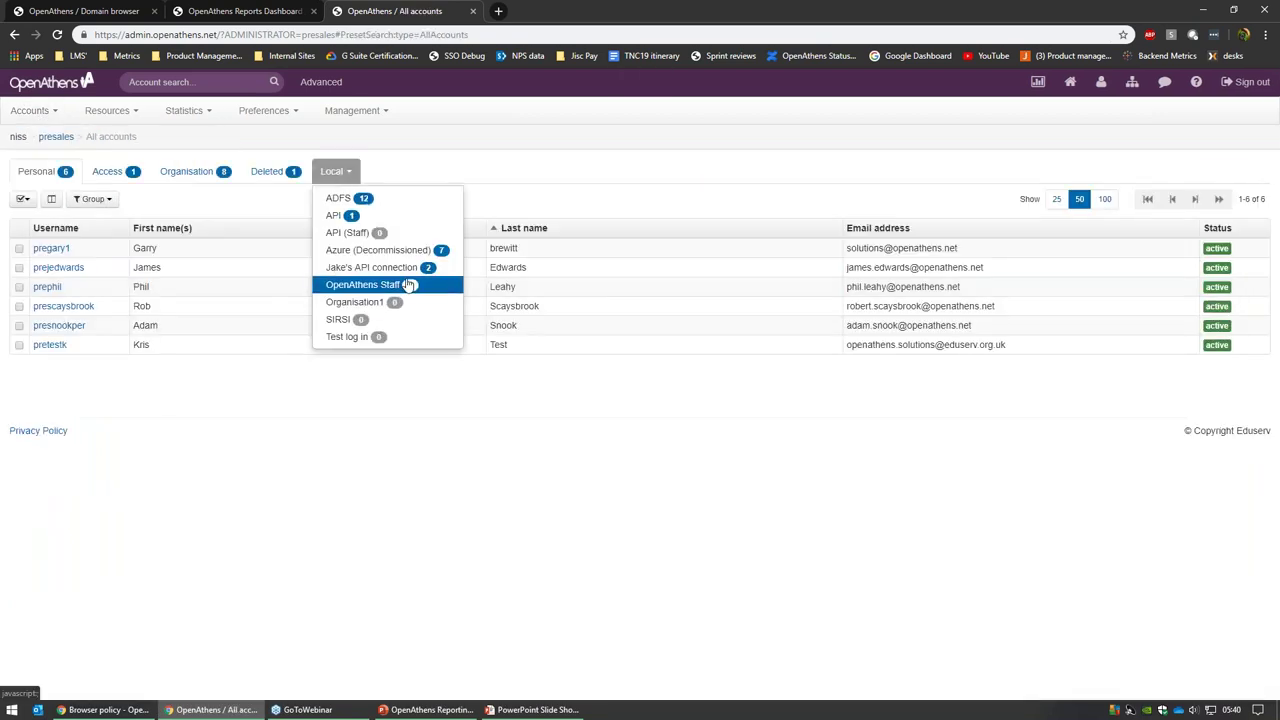
left_click(405, 199)
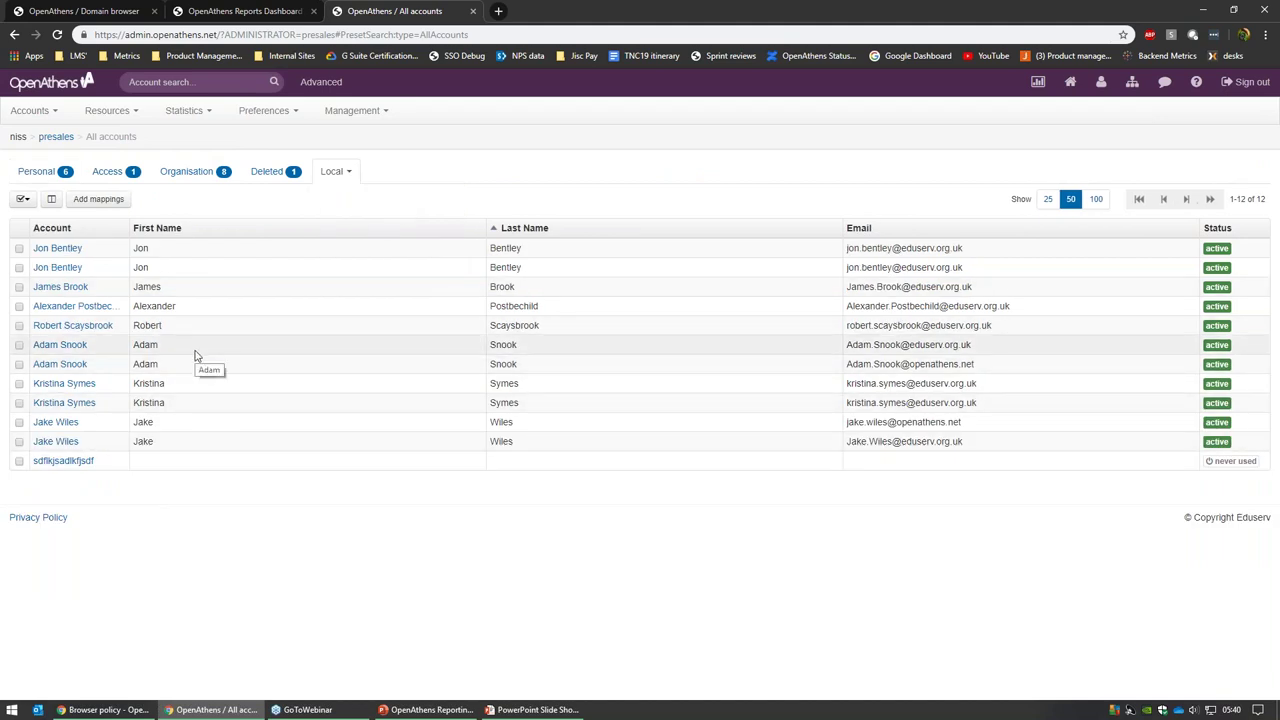
Open the seventh ADFS local account and review its local ID, EPPN, department and permission sets.
left_click(76, 366)
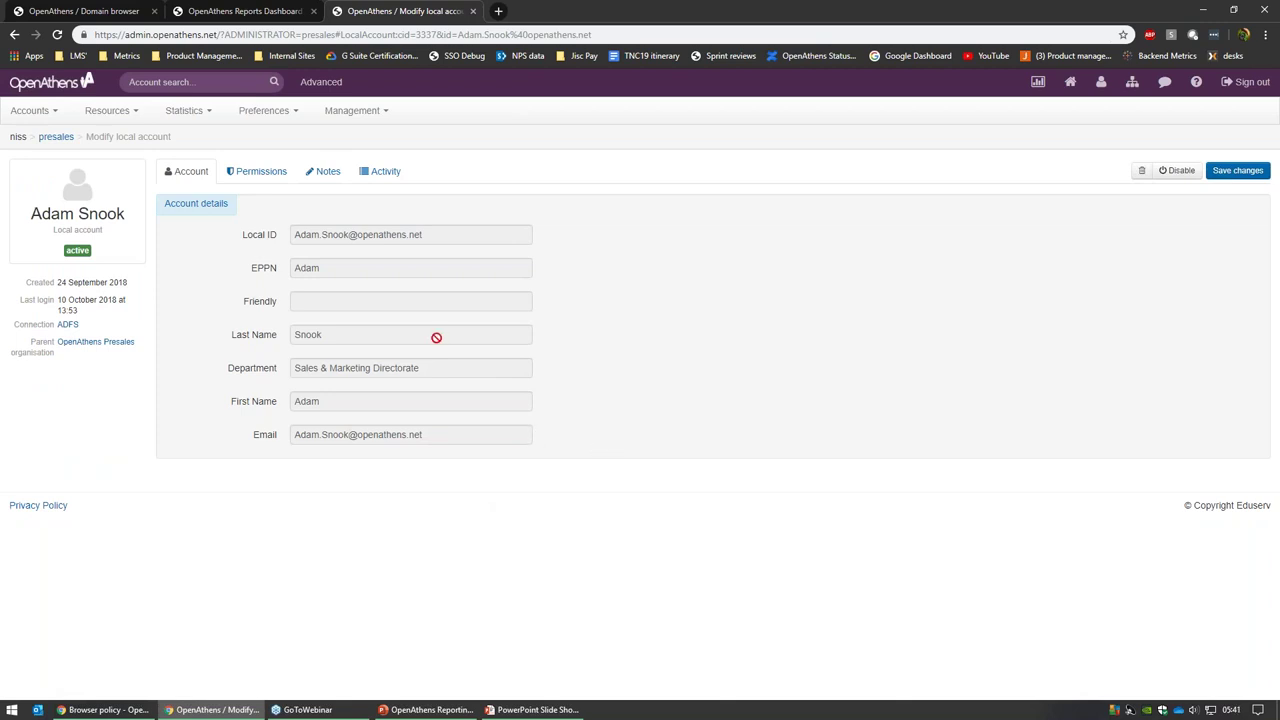
triple_click(392, 234)
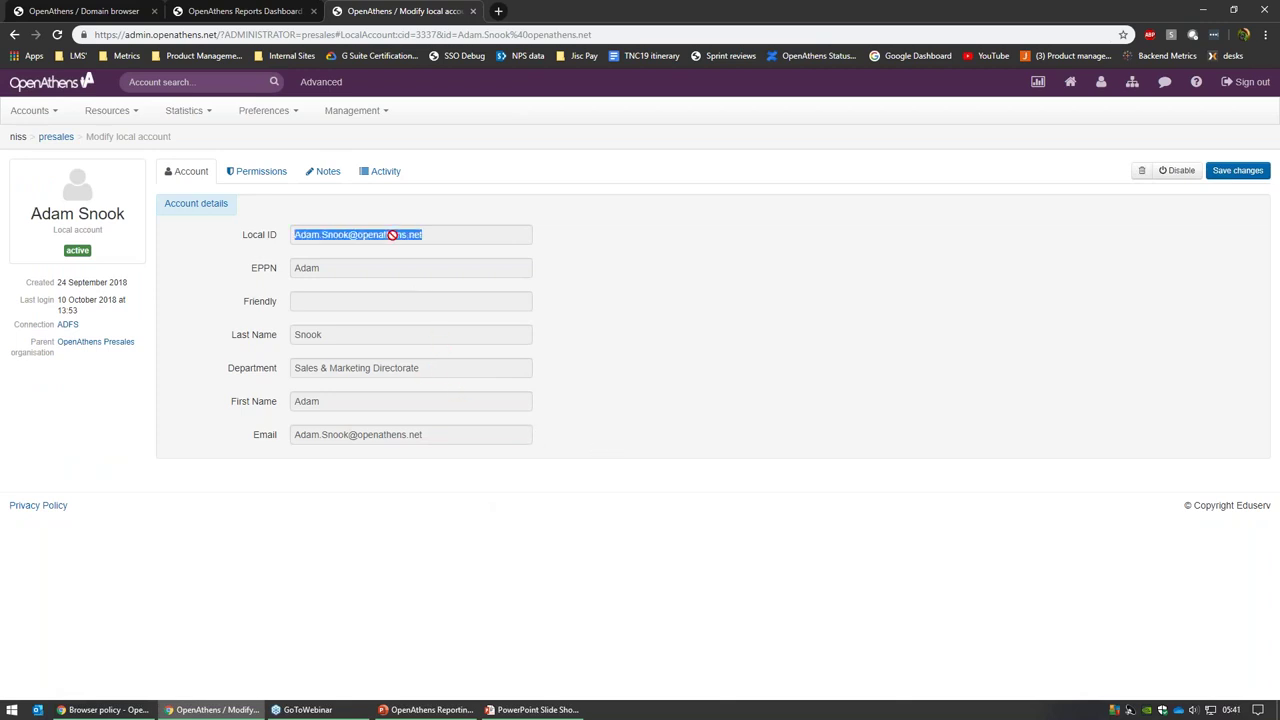
double_click(318, 272)
triple_click(360, 367)
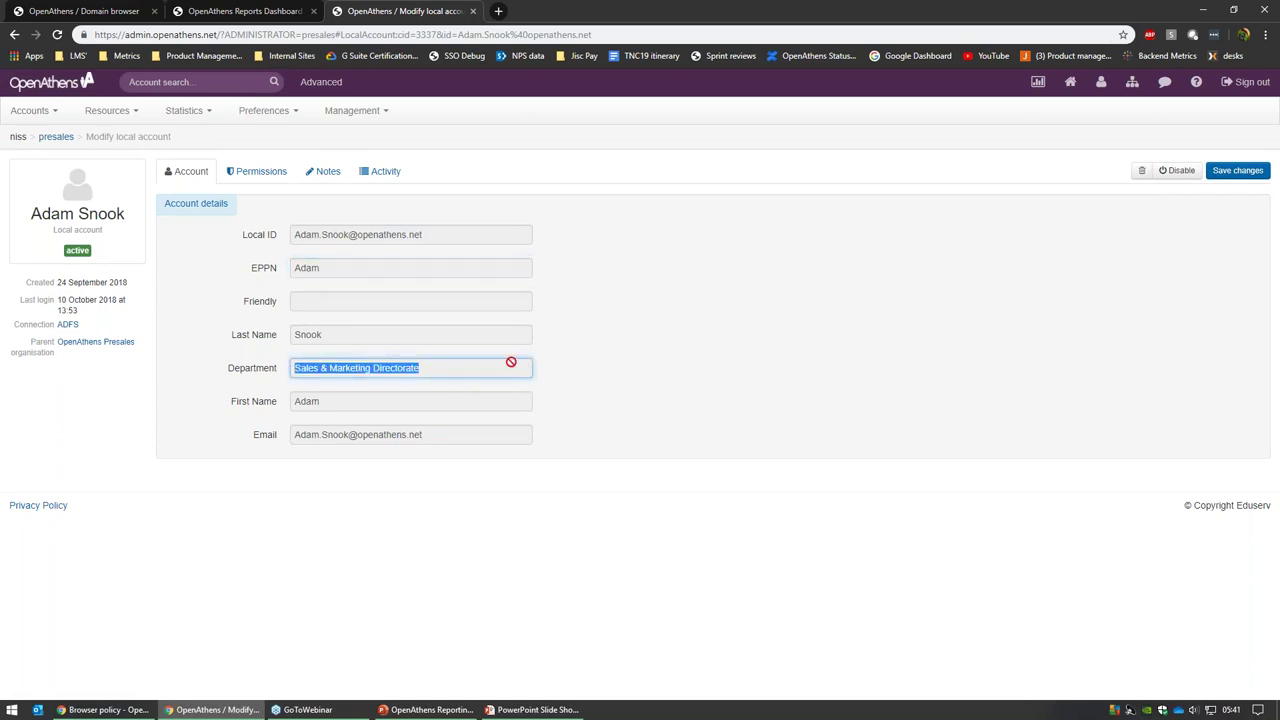
left_click(243, 170)
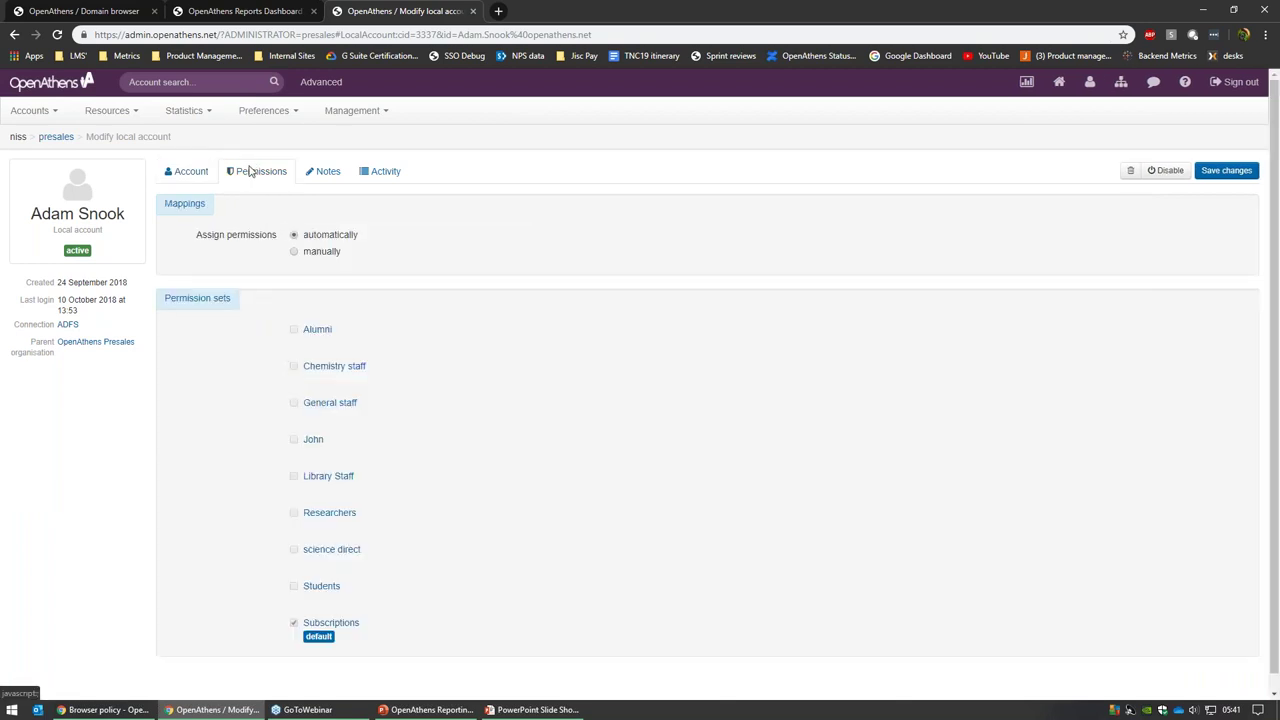
left_click(186, 172)
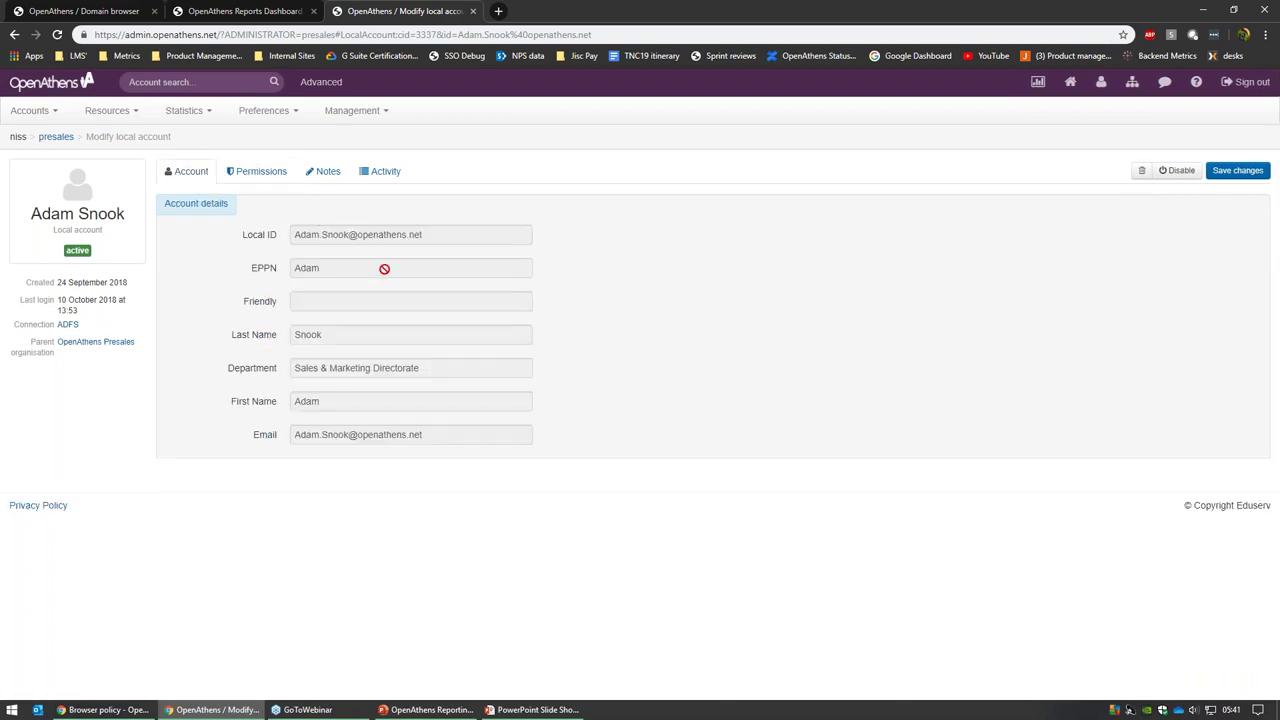
left_click_drag(408, 235, 424, 236)
left_click(361, 122)
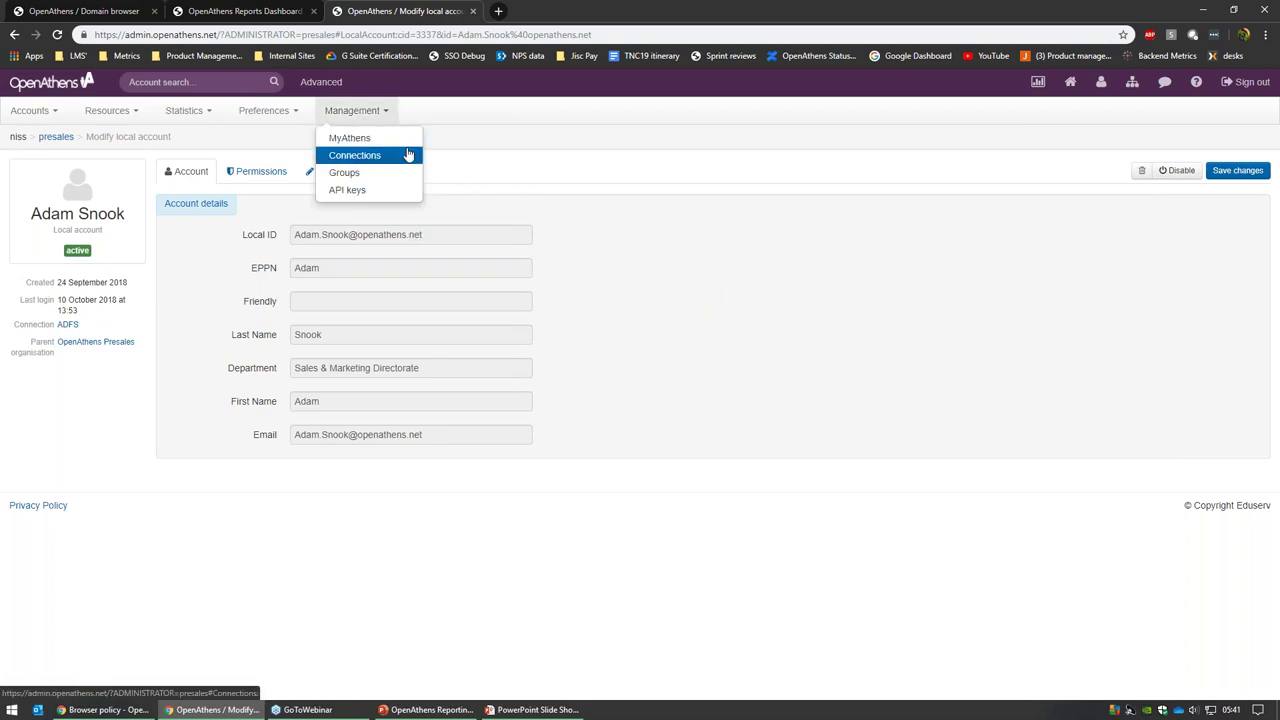
left_click(609, 214)
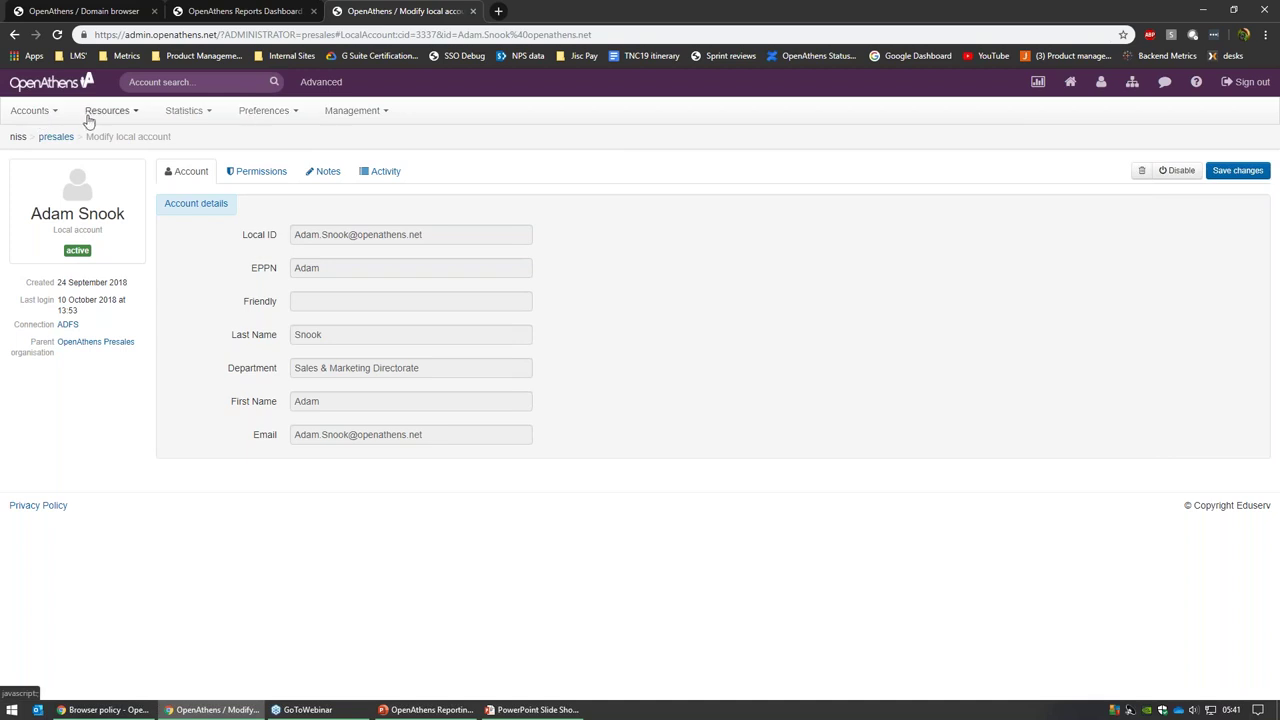
Delete the fifth personal account in the list of all accounts and confirm the deletion.
left_click(32, 110)
left_click(25, 137)
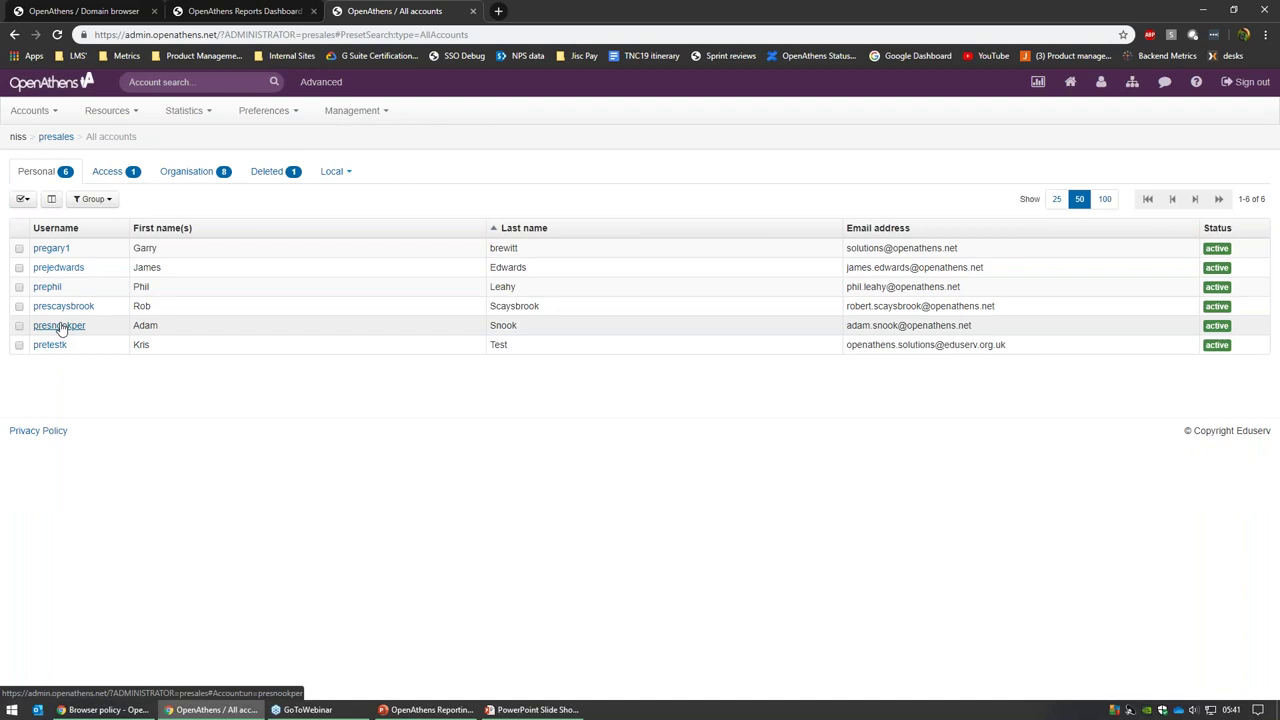
left_click(59, 326)
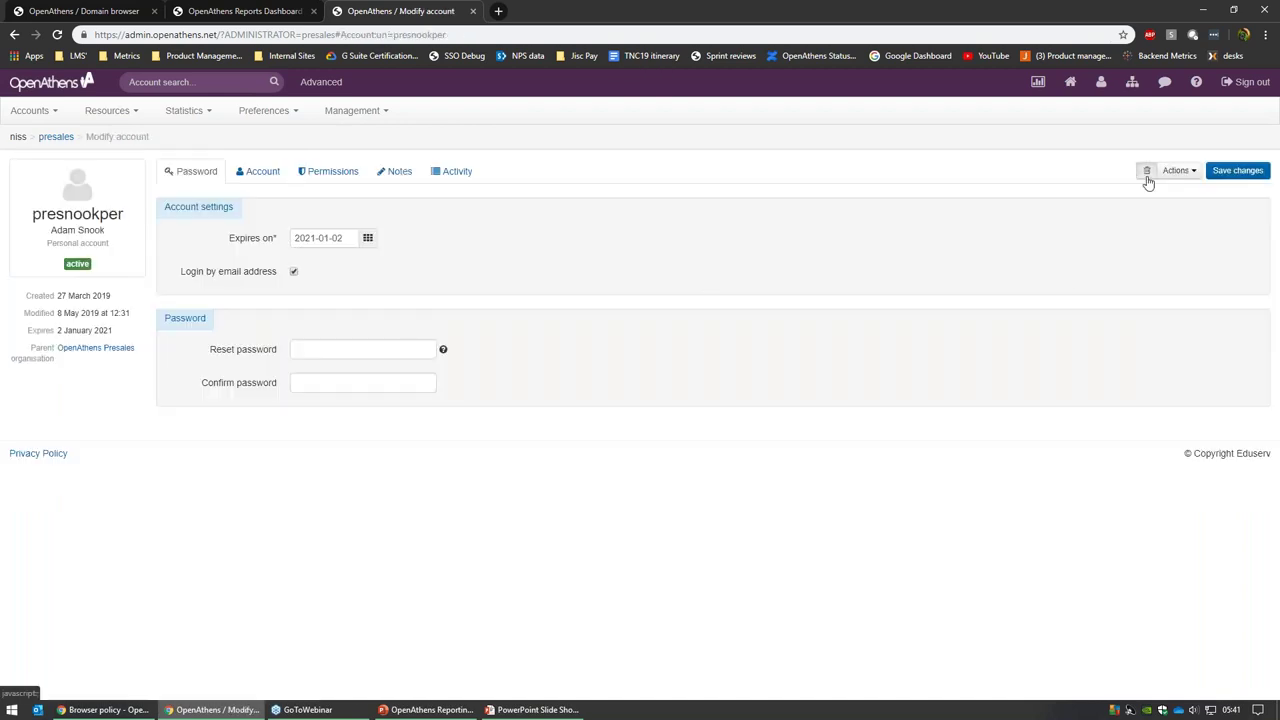
left_click(1147, 171)
left_click(790, 212)
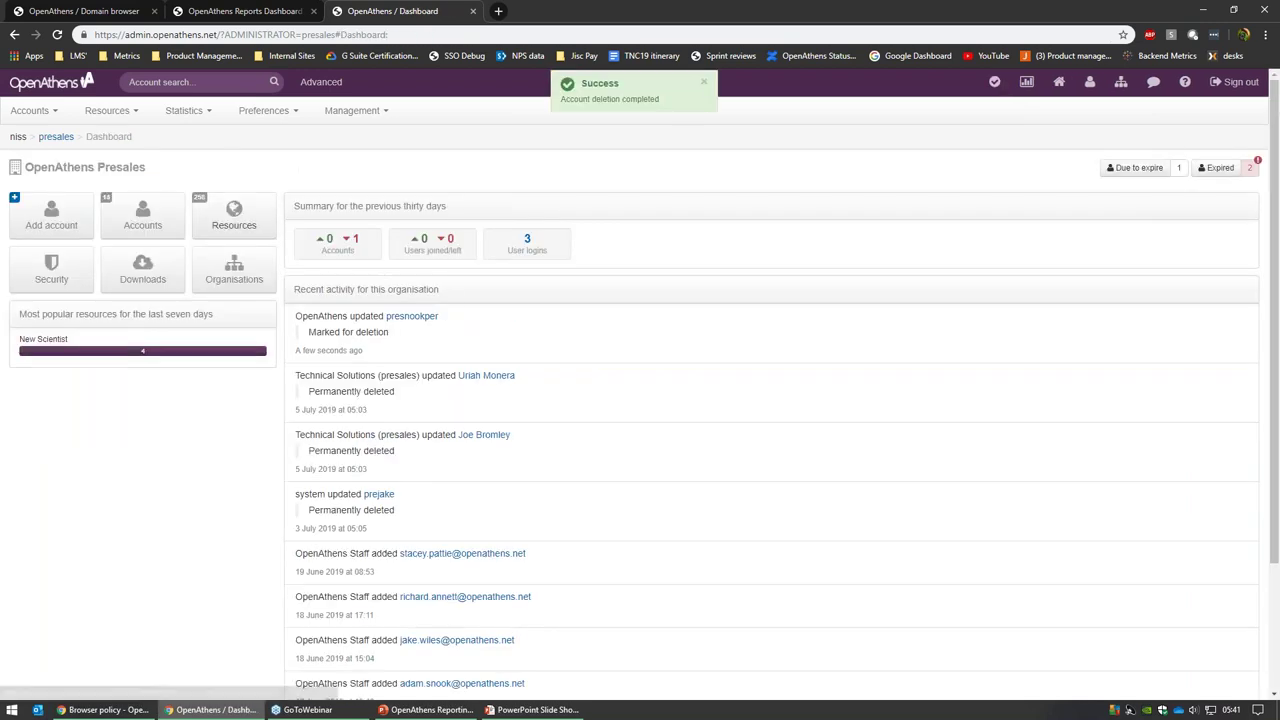
Review the general preferences and sign-in page customisation in the domain preferences.
left_click(287, 112)
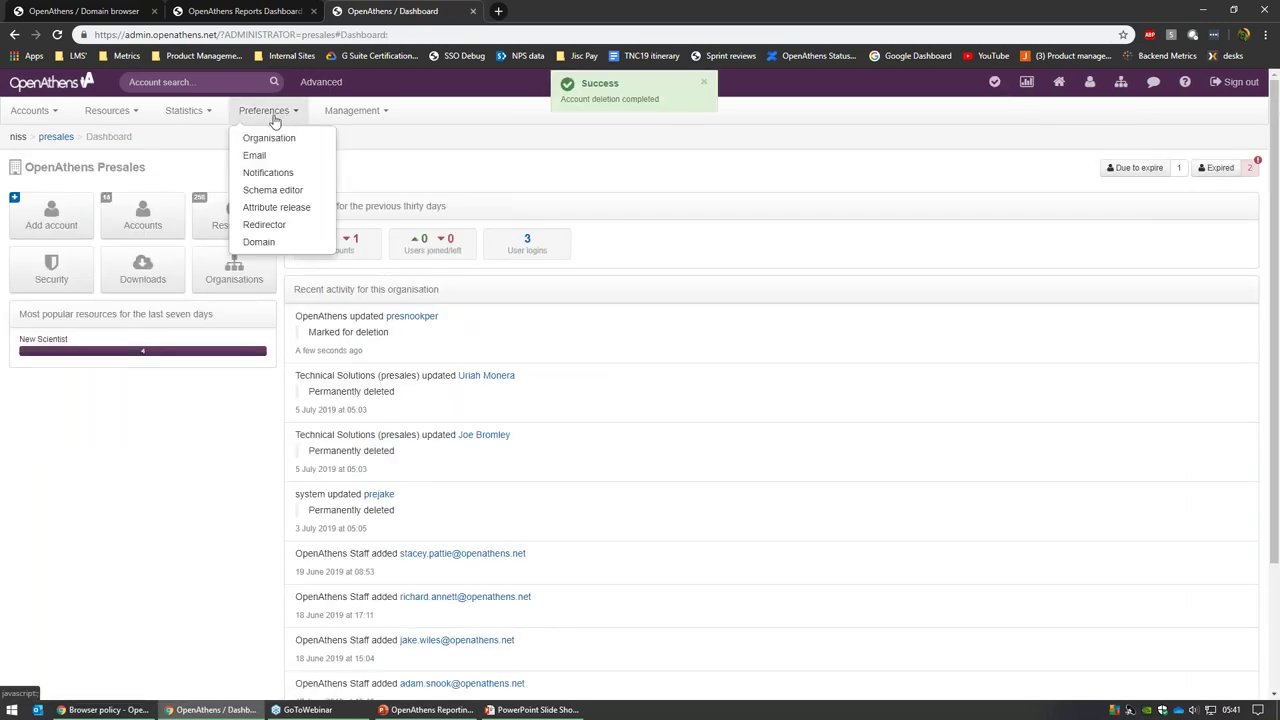
left_click(322, 244)
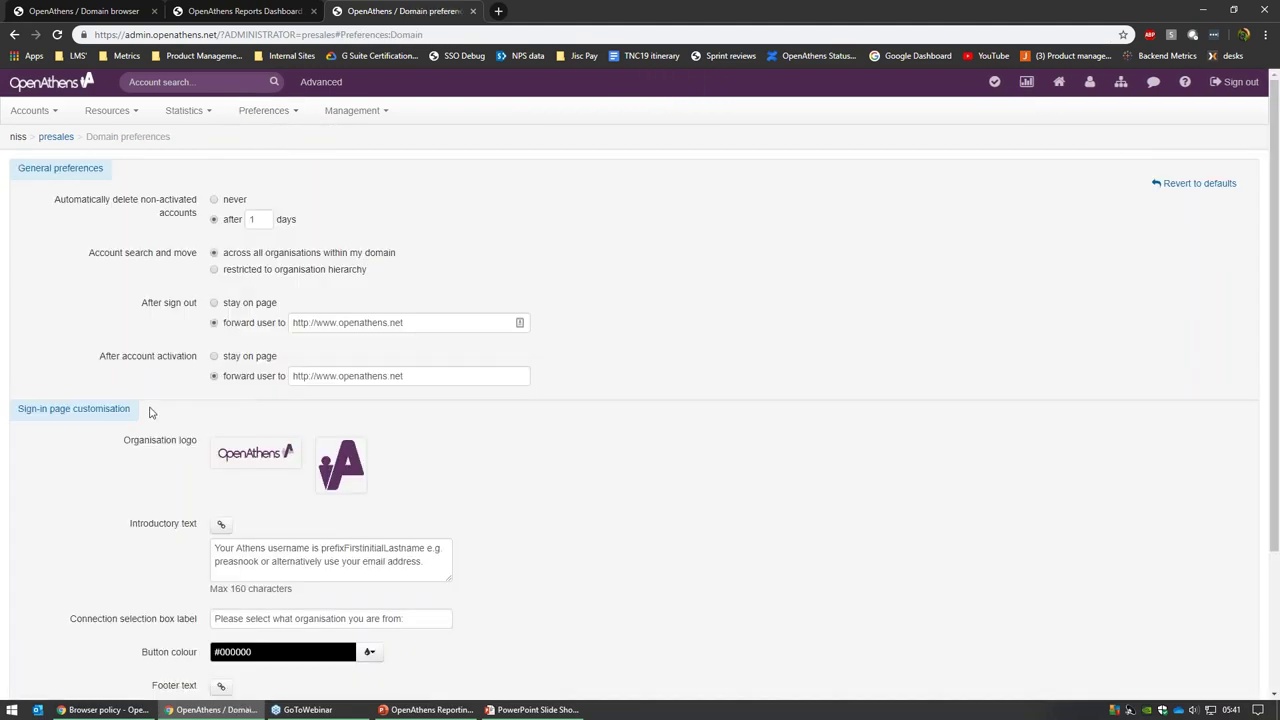
scroll(151, 410, "down", 3)
scroll(151, 394, "up", 3)
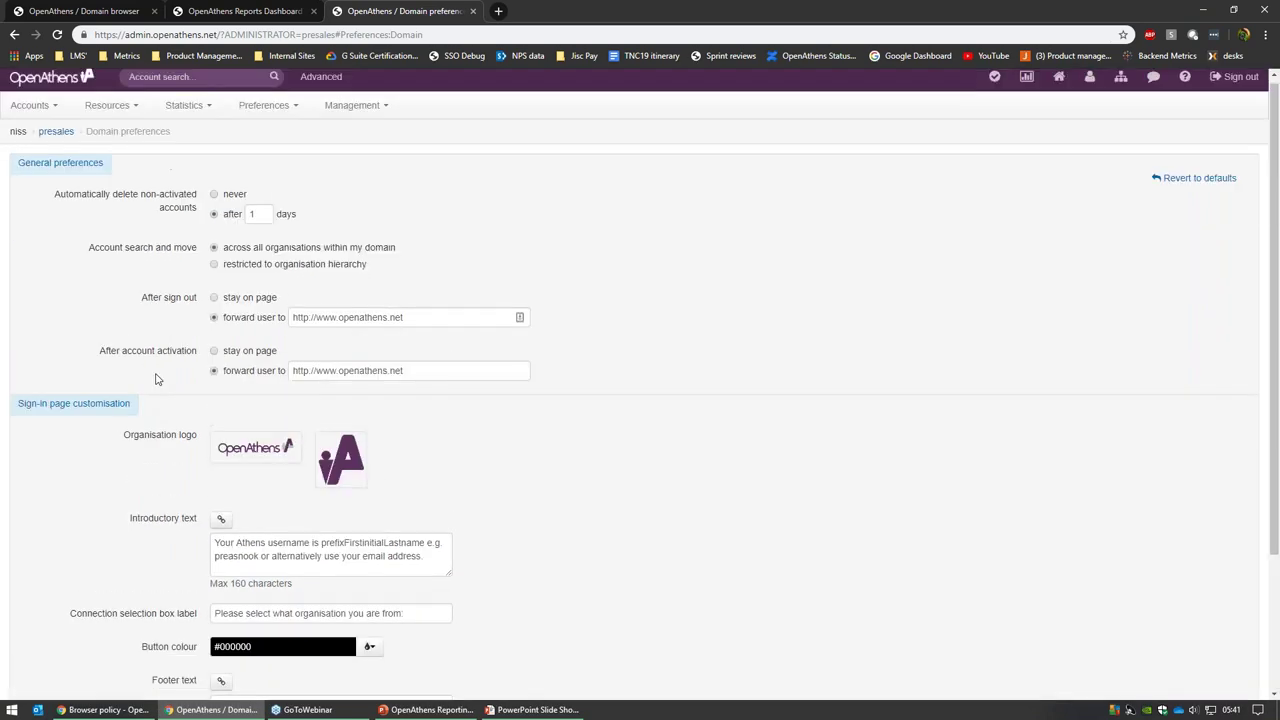
In the organisation preferences, set expired accounts to delete after 365 days, and leave for the domain preferences without saving.
left_click(265, 110)
left_click(280, 141)
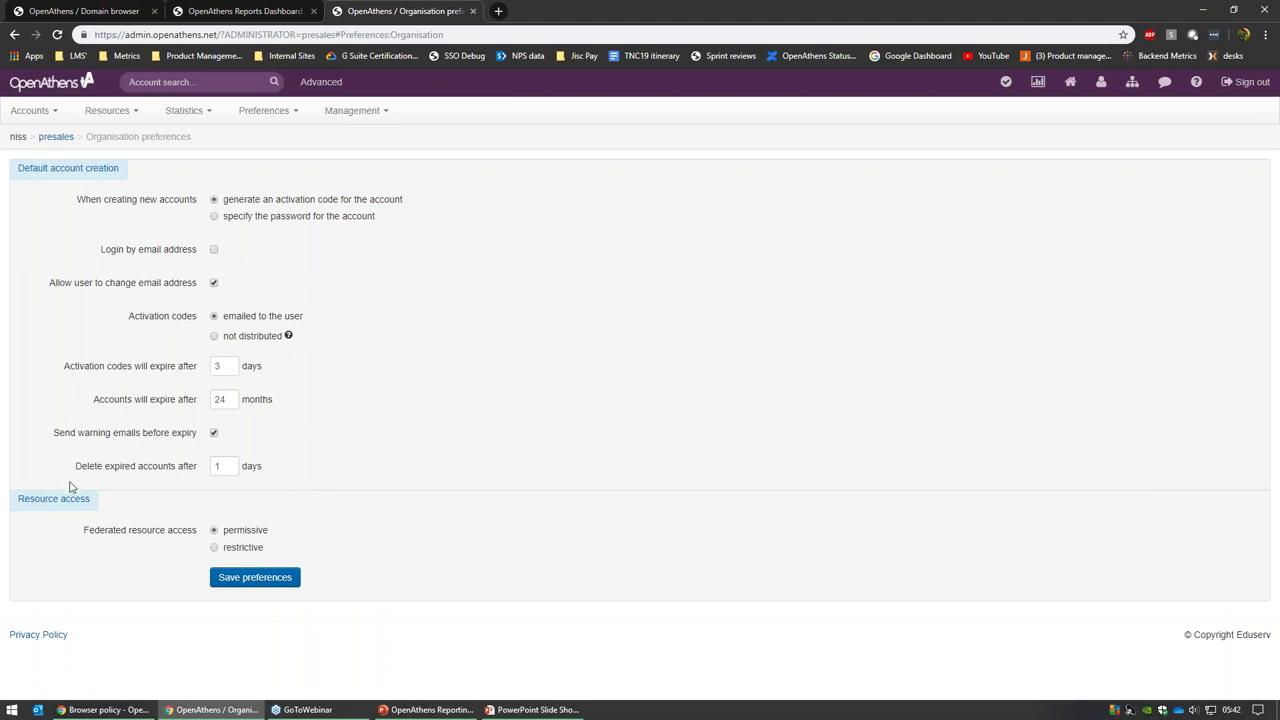
left_click_drag(72, 478, 211, 471)
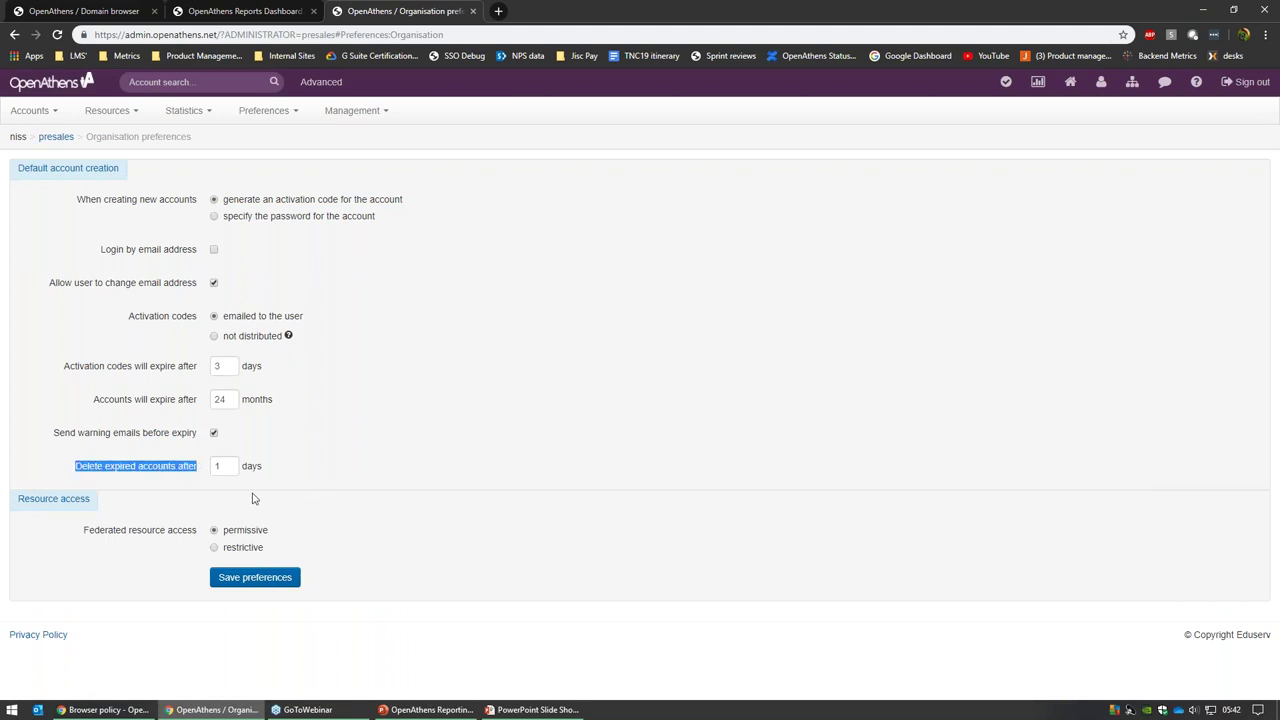
left_click(231, 471)
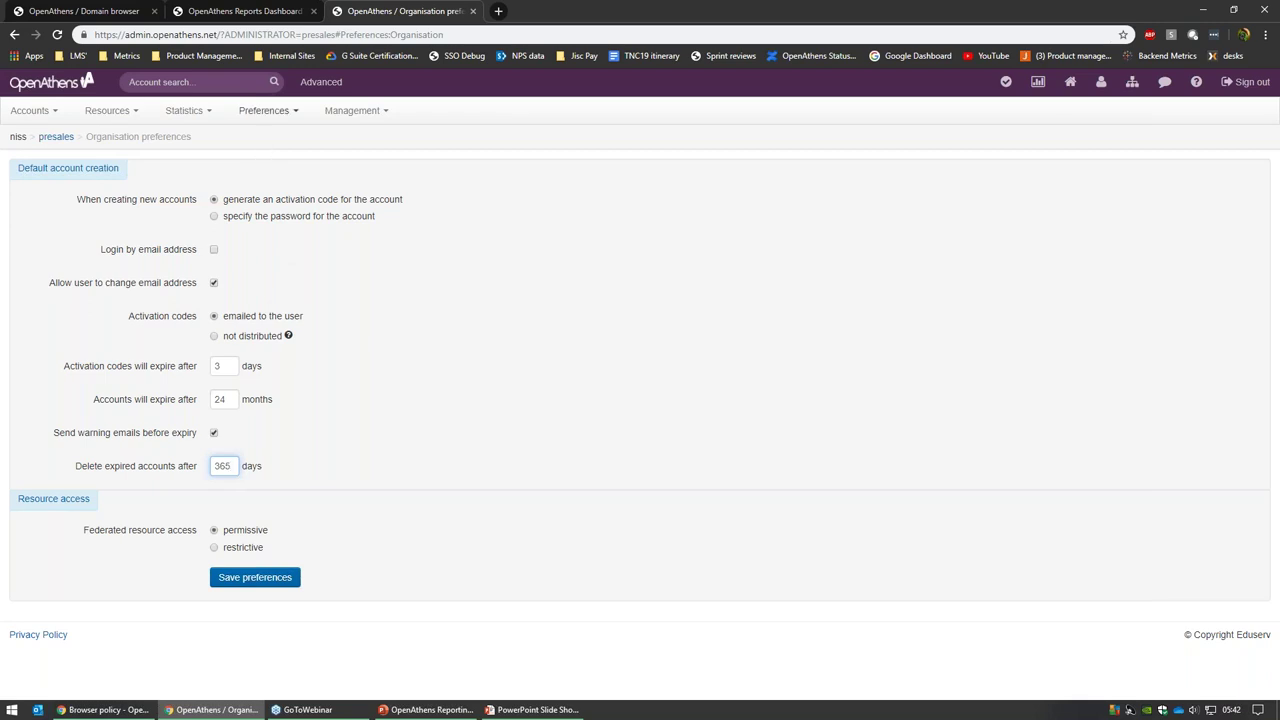
left_click(265, 111)
left_click(259, 242)
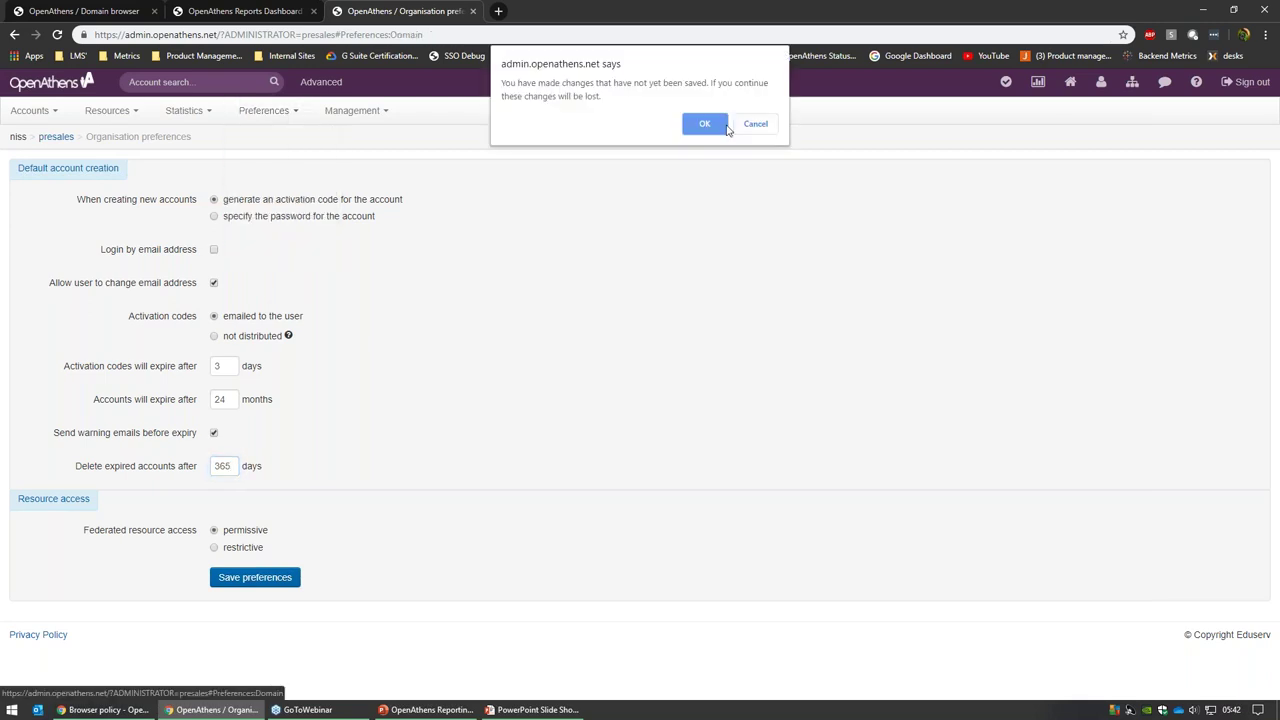
left_click(727, 127)
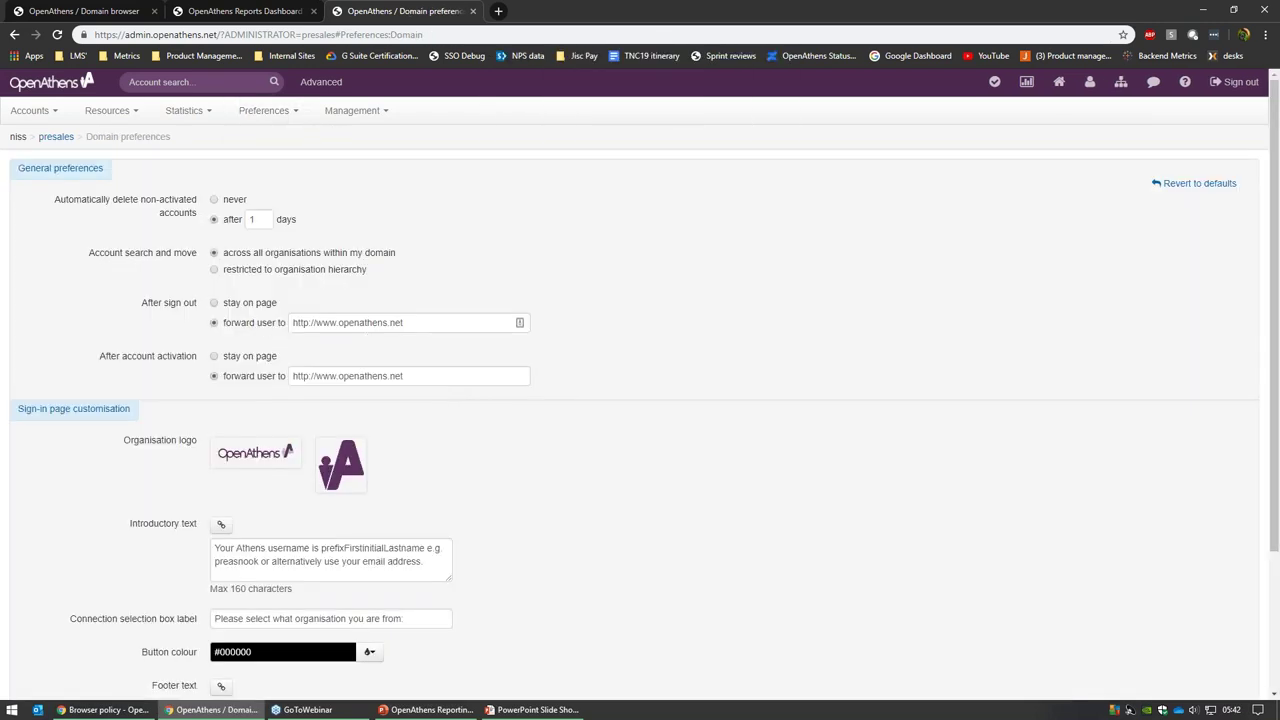
Delete the seventh local account listed under the ADFS connection and confirm the deletion.
left_click(31, 110)
left_click(50, 150)
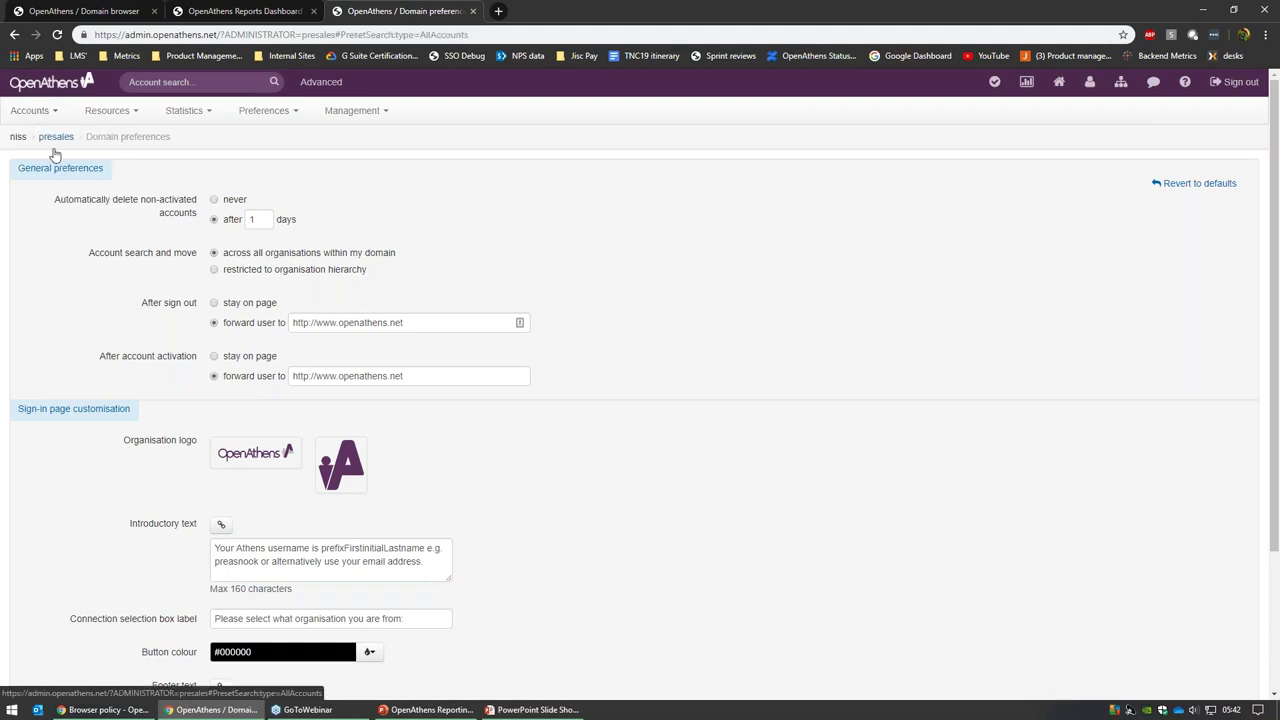
left_click(331, 171)
left_click(366, 212)
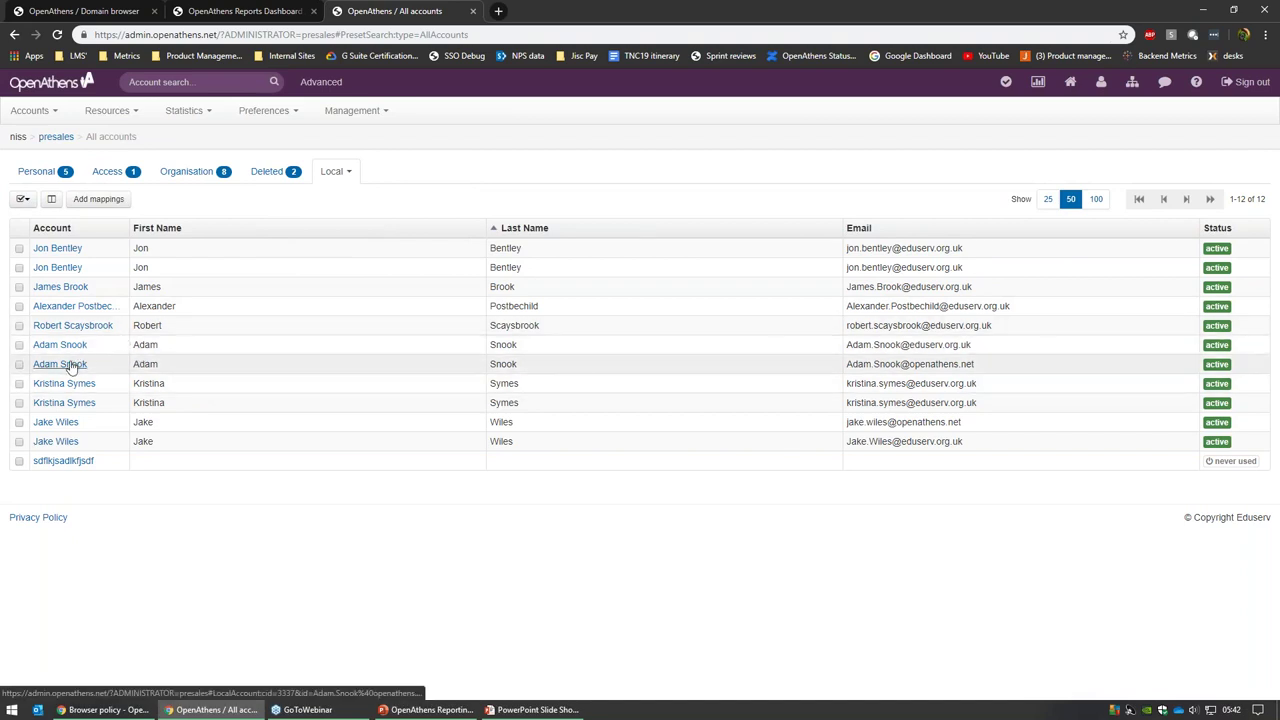
left_click(19, 364)
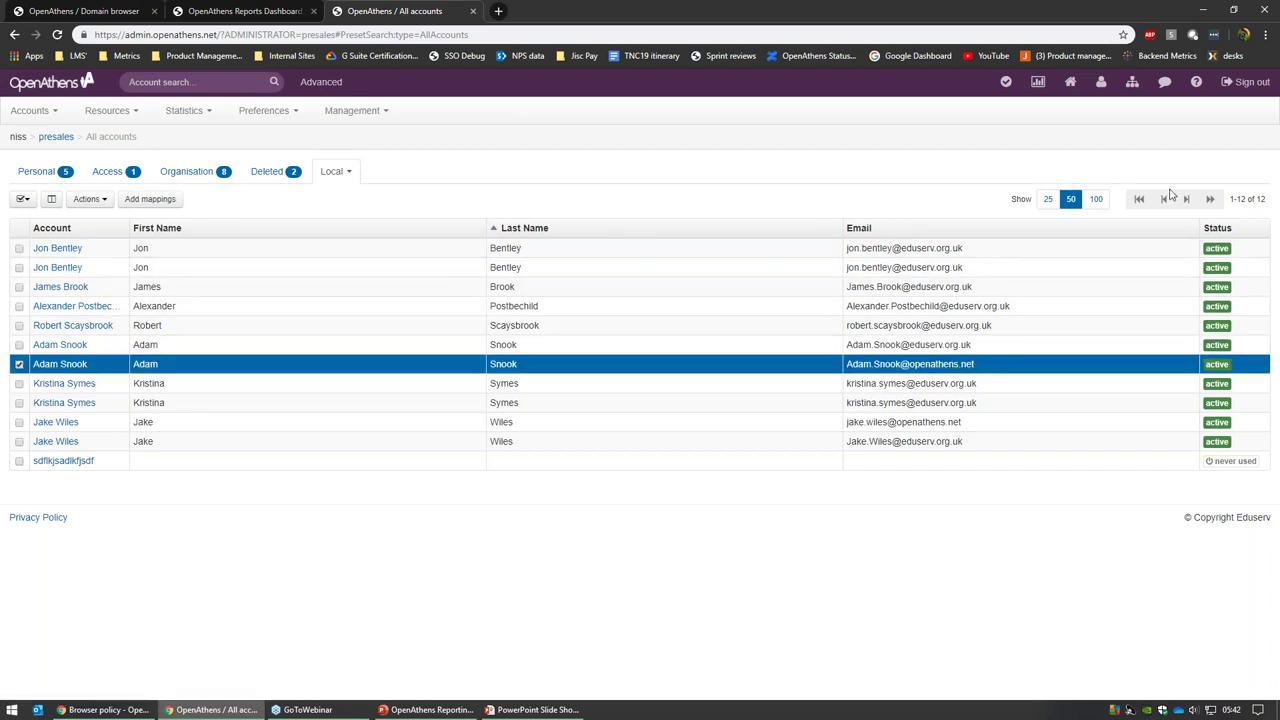
left_click(60, 366)
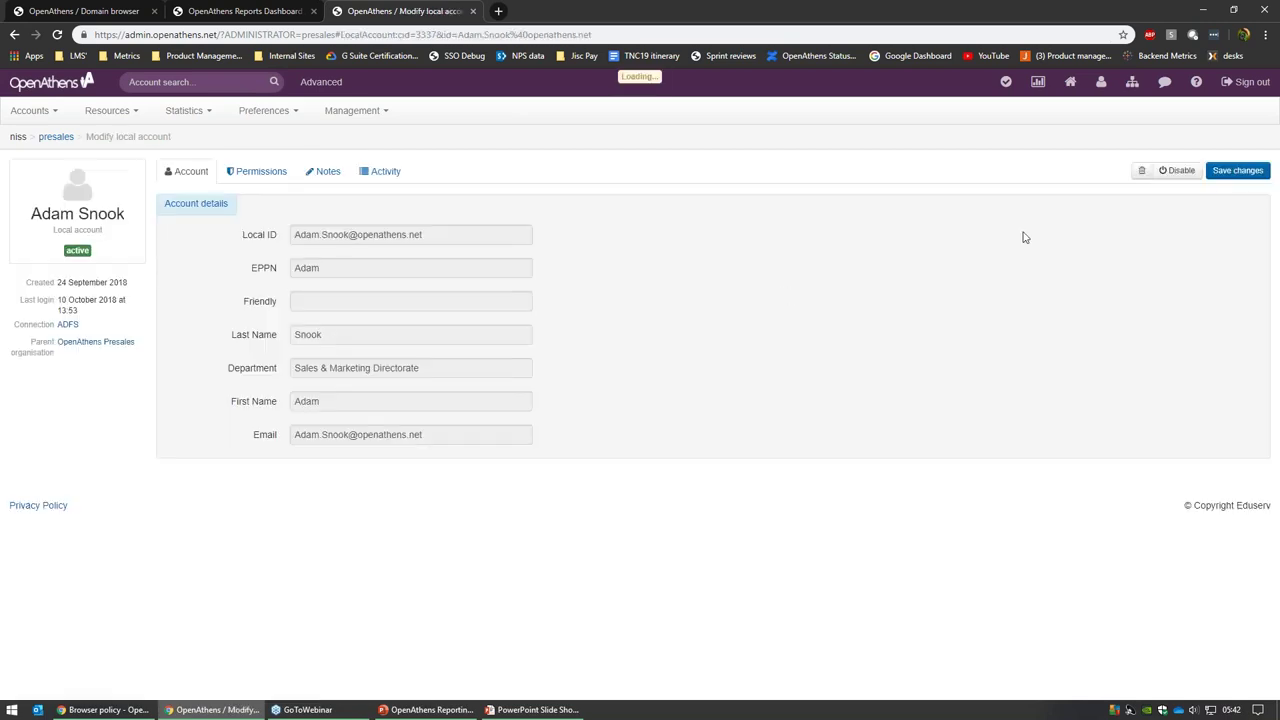
left_click(1141, 171)
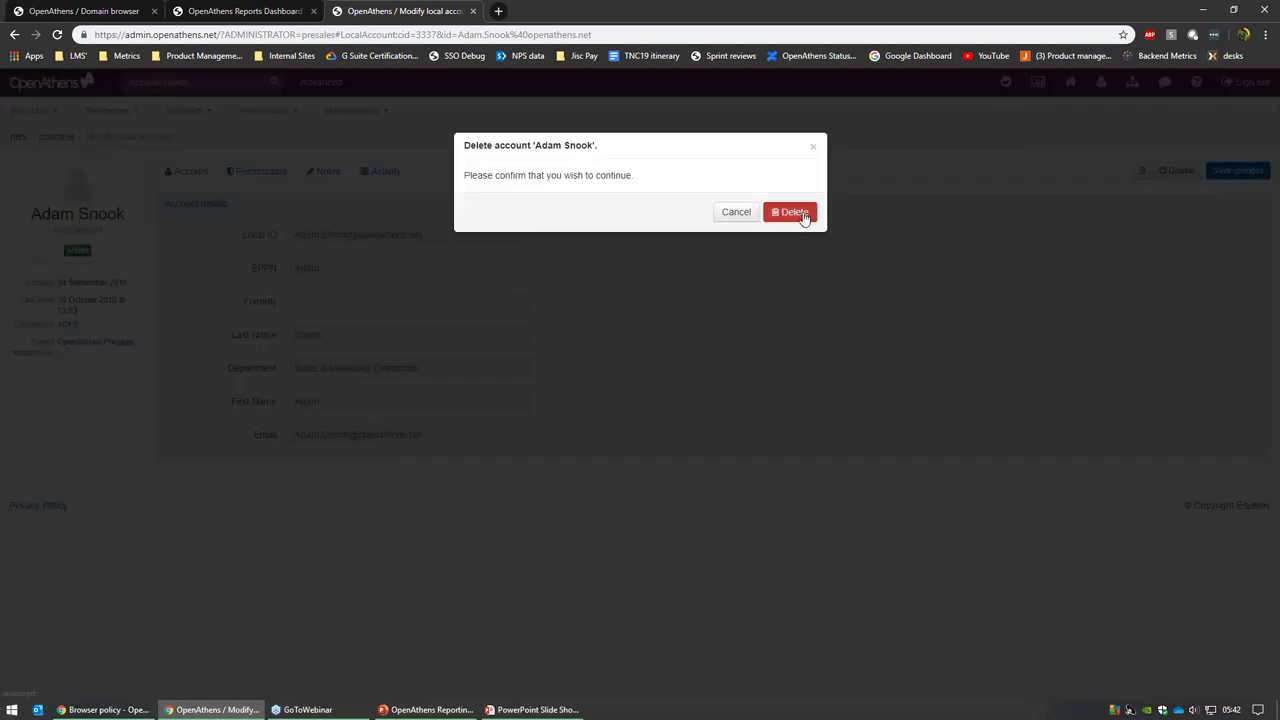
left_click(805, 213)
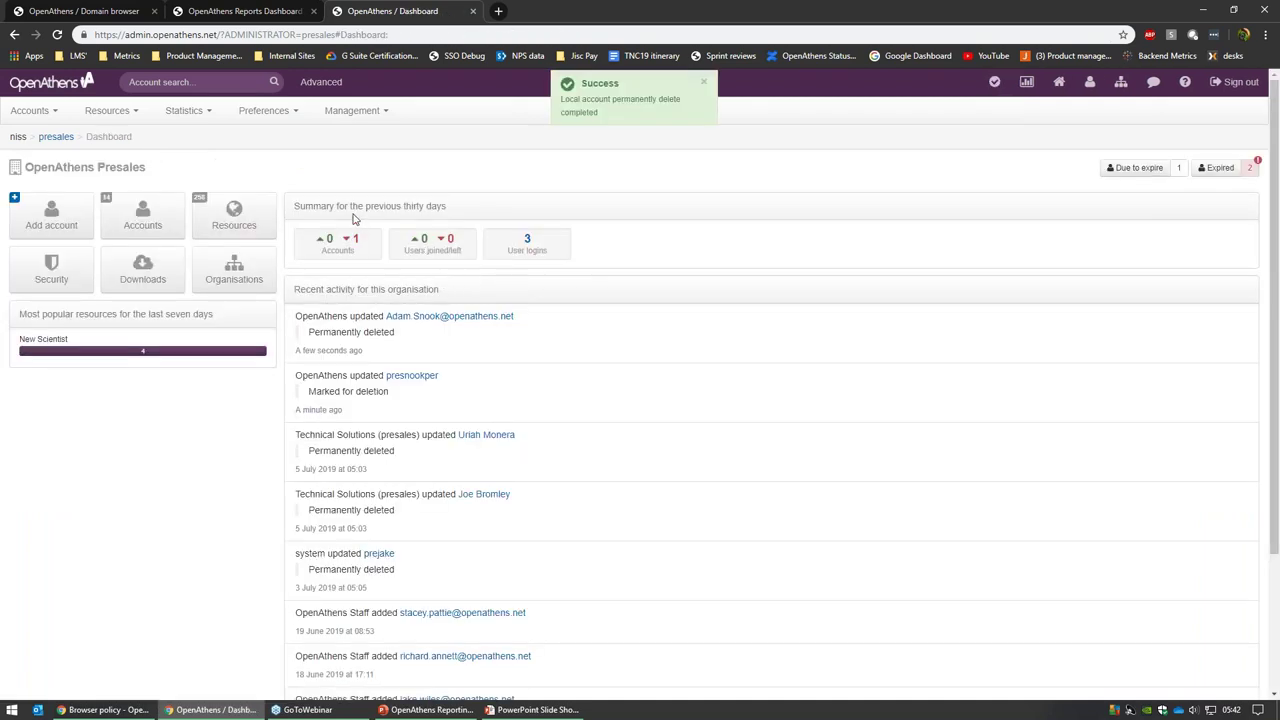
double_click(164, 140)
left_click(164, 140)
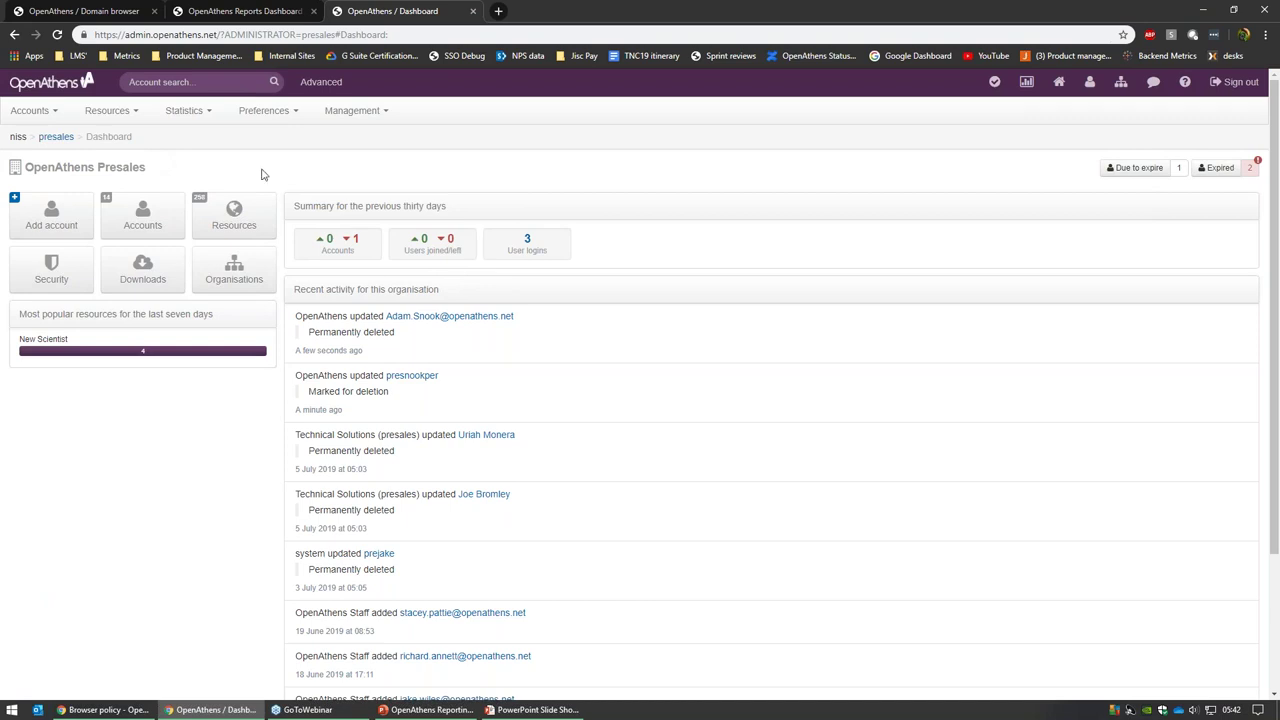
Open the OpenAthens Staff connection and examine its unique user attribute in the connection details.
double_click(118, 138)
left_click(258, 153)
left_click(366, 111)
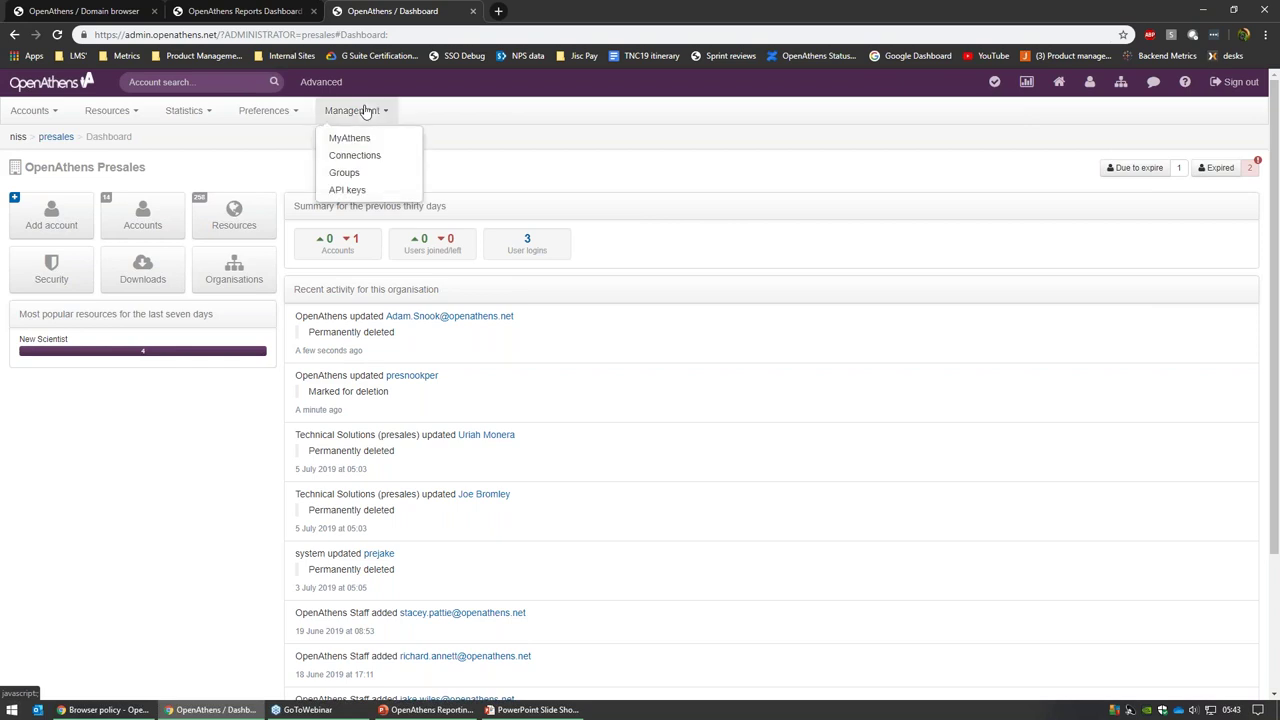
left_click(388, 157)
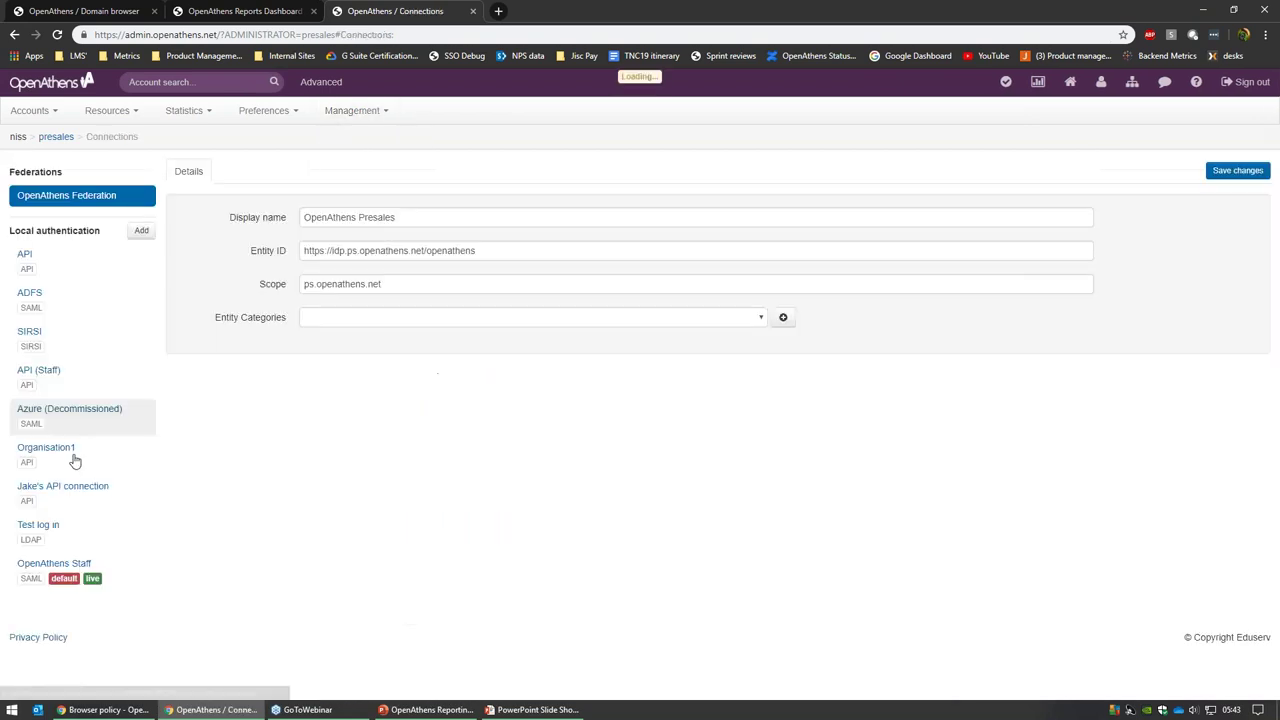
left_click(55, 564)
double_click(312, 451)
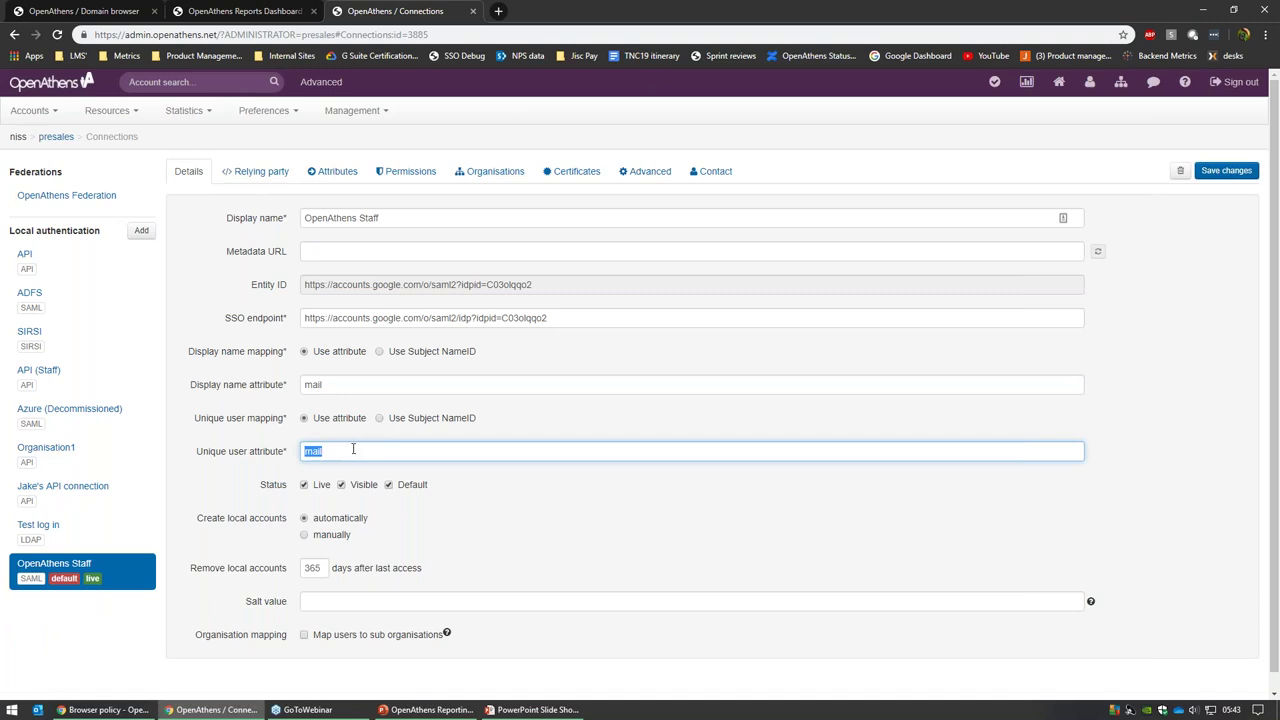
double_click(318, 452)
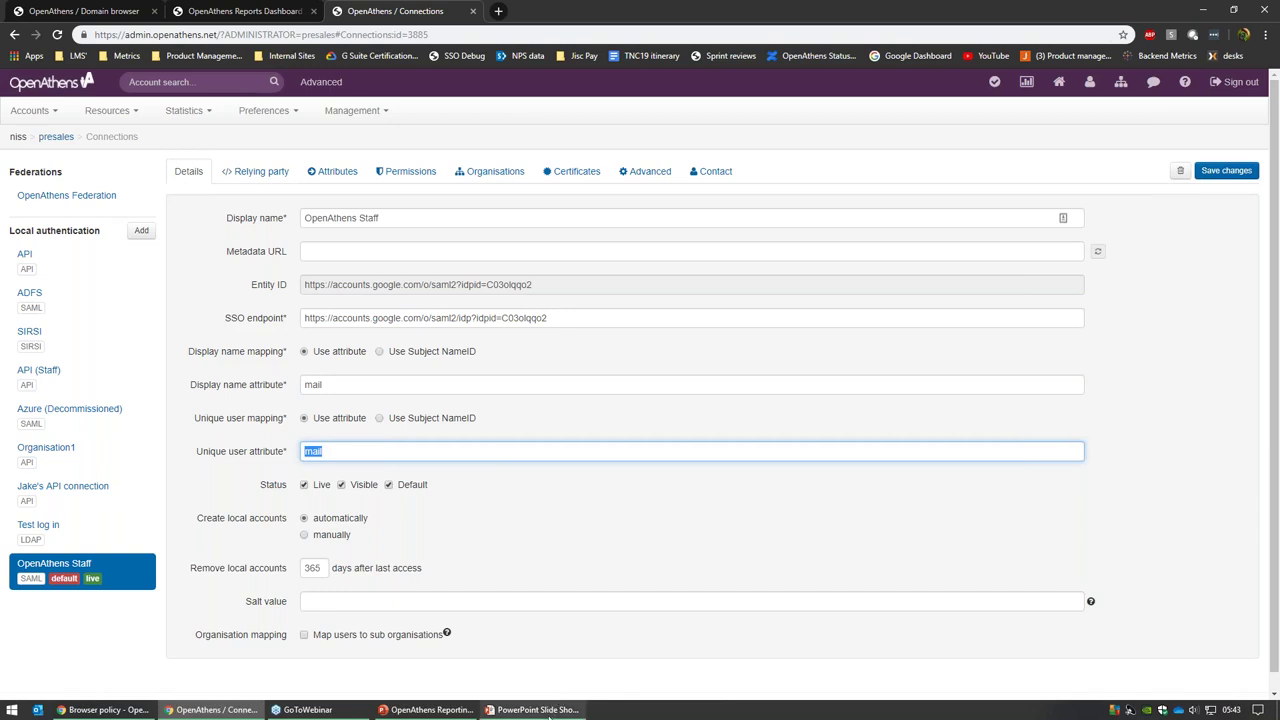
mouse_move(548, 717)
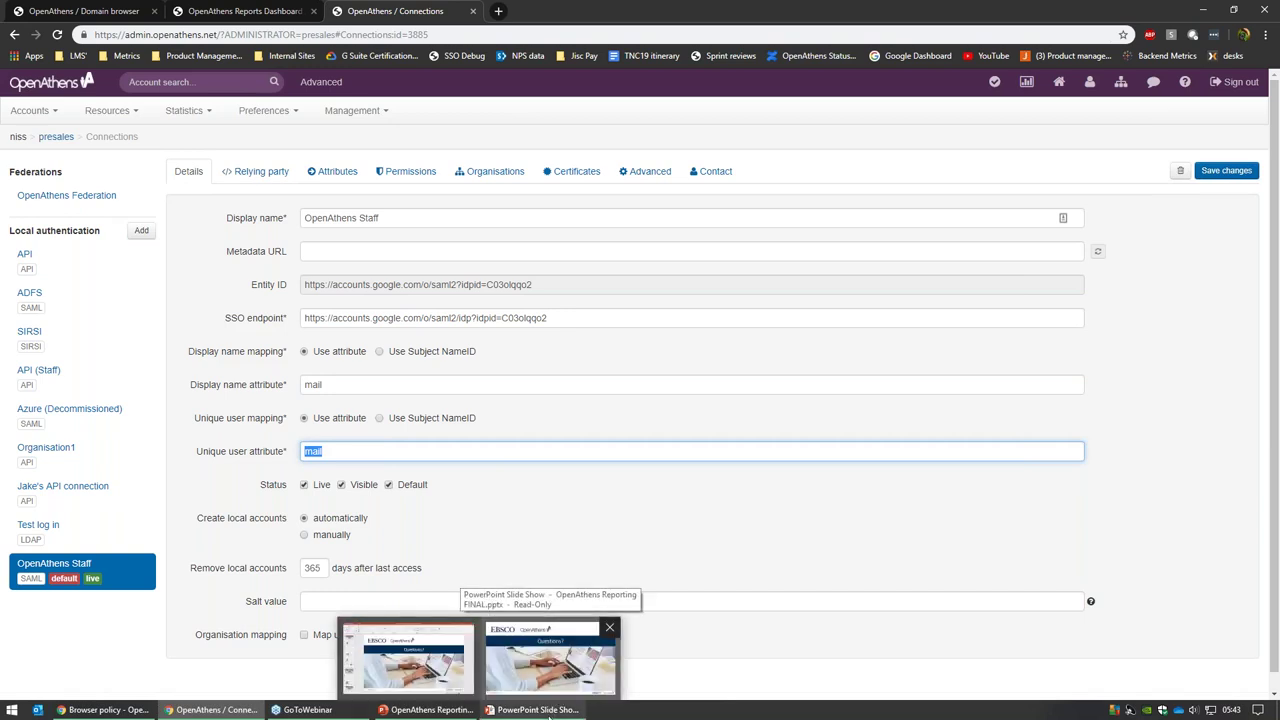
left_click(685, 126)
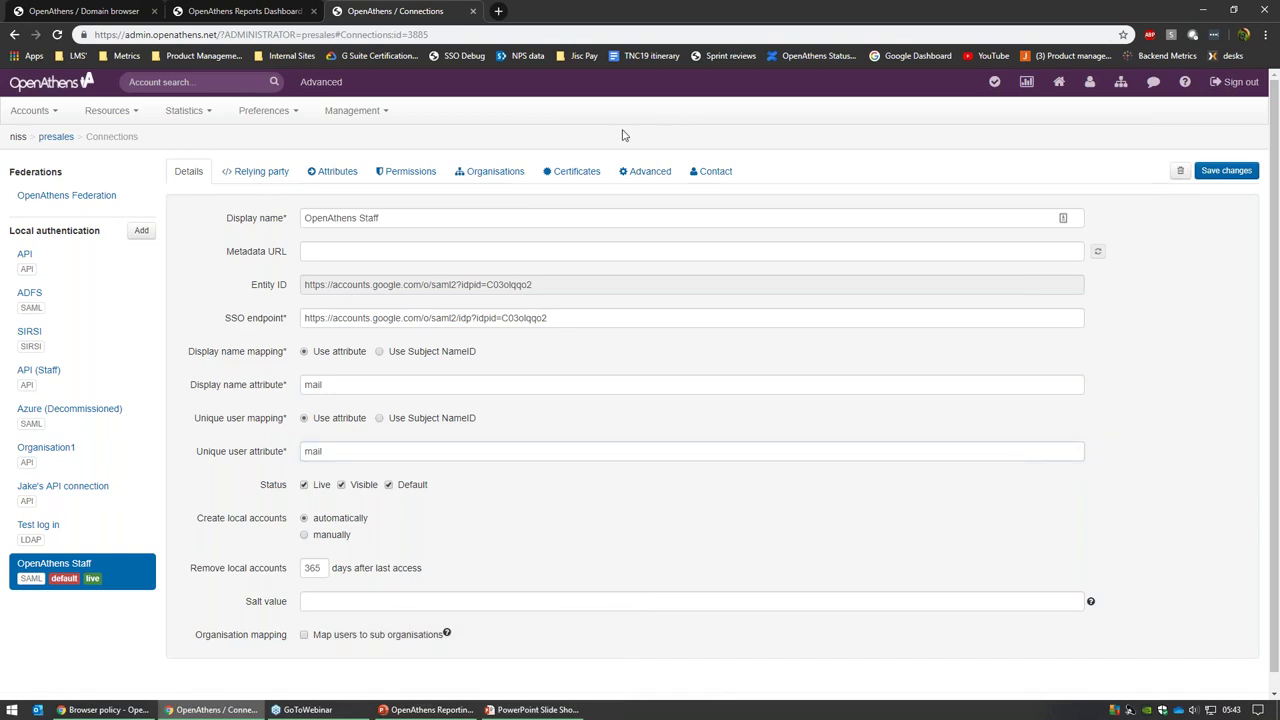
Review the domain preferences, including the general preferences and the sign-in page customisation.
left_click(265, 111)
left_click(278, 243)
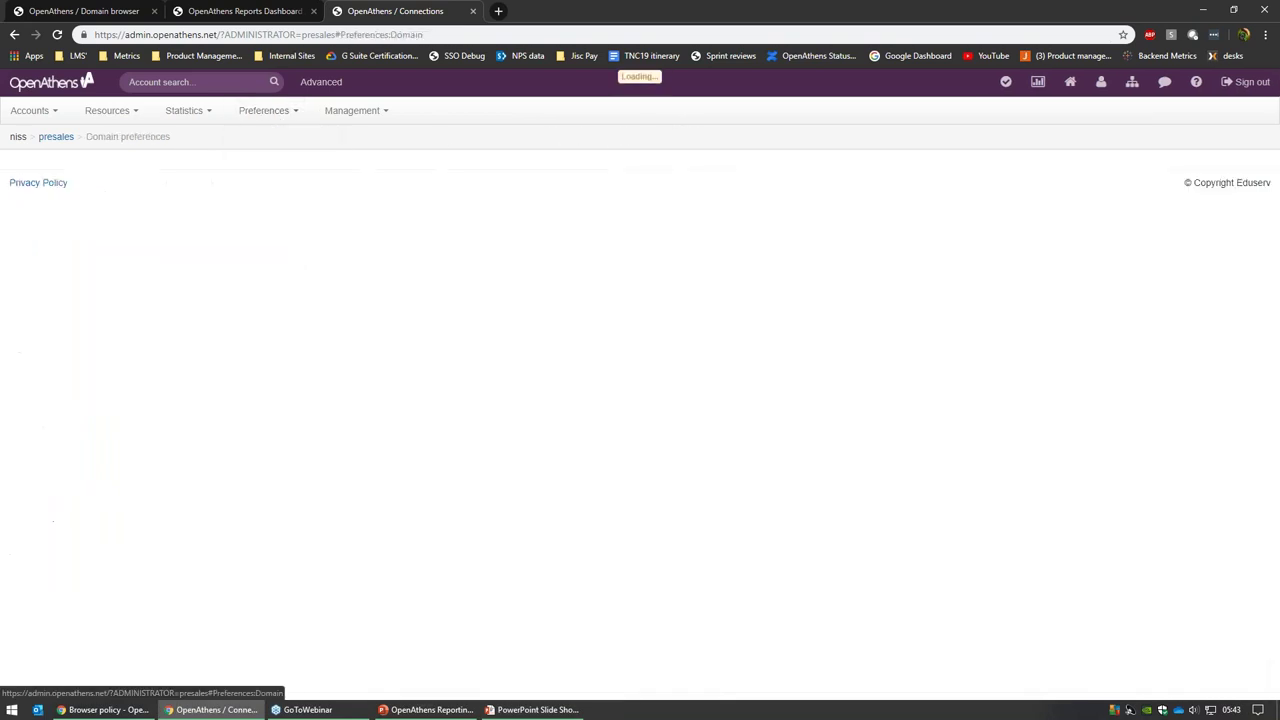
scroll(263, 463, "down", 2)
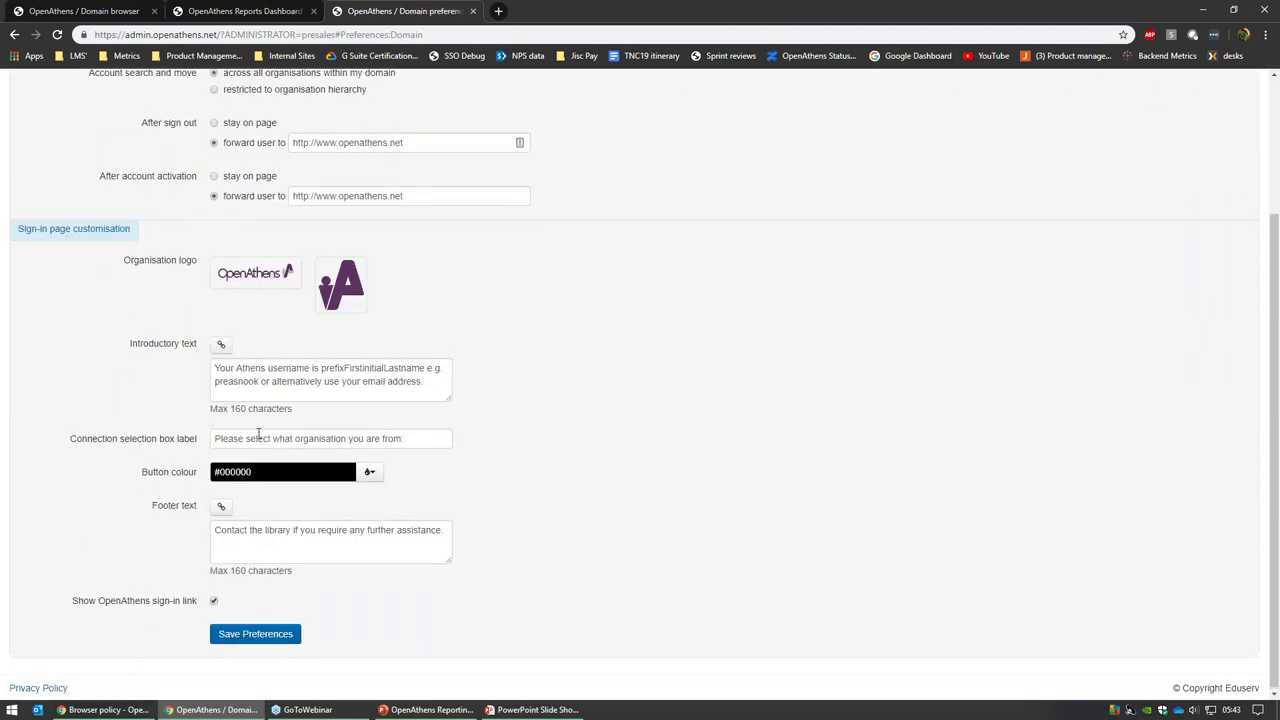
scroll(263, 463, "up", 3)
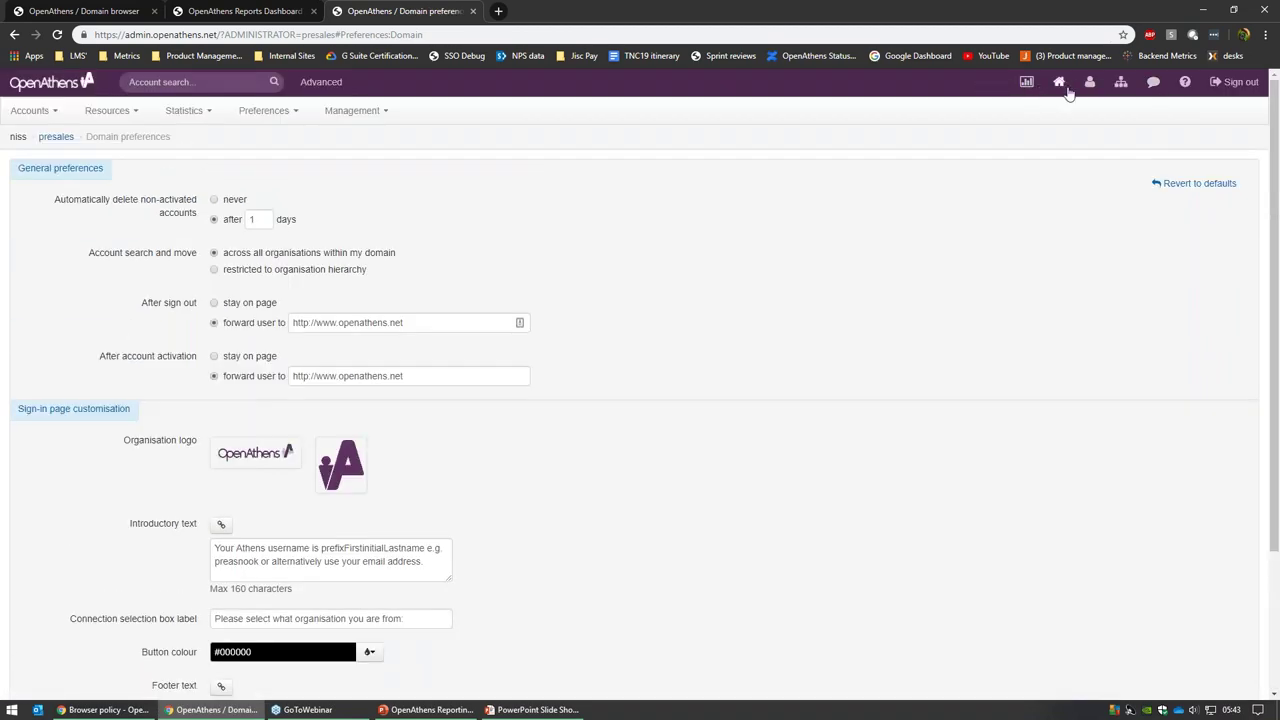
Switch to the reports dashboard, view the account totals report, and close the reports dashboard.
left_click(245, 11)
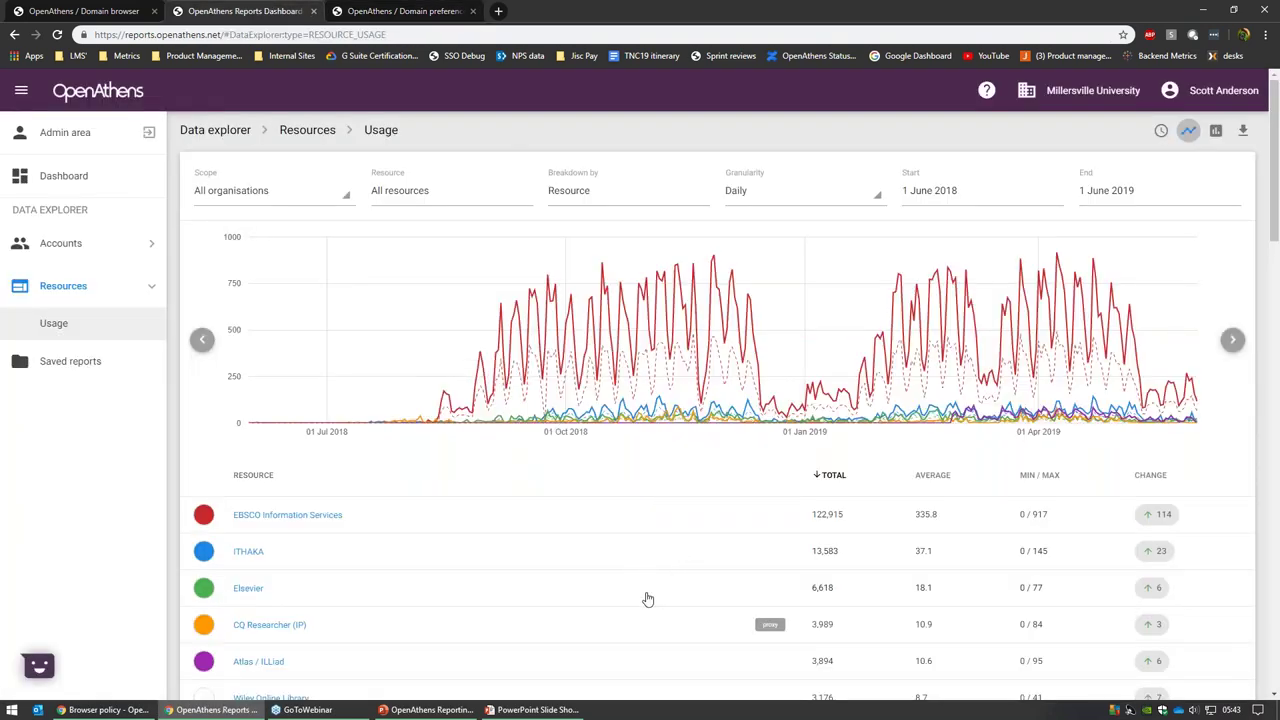
left_click(88, 251)
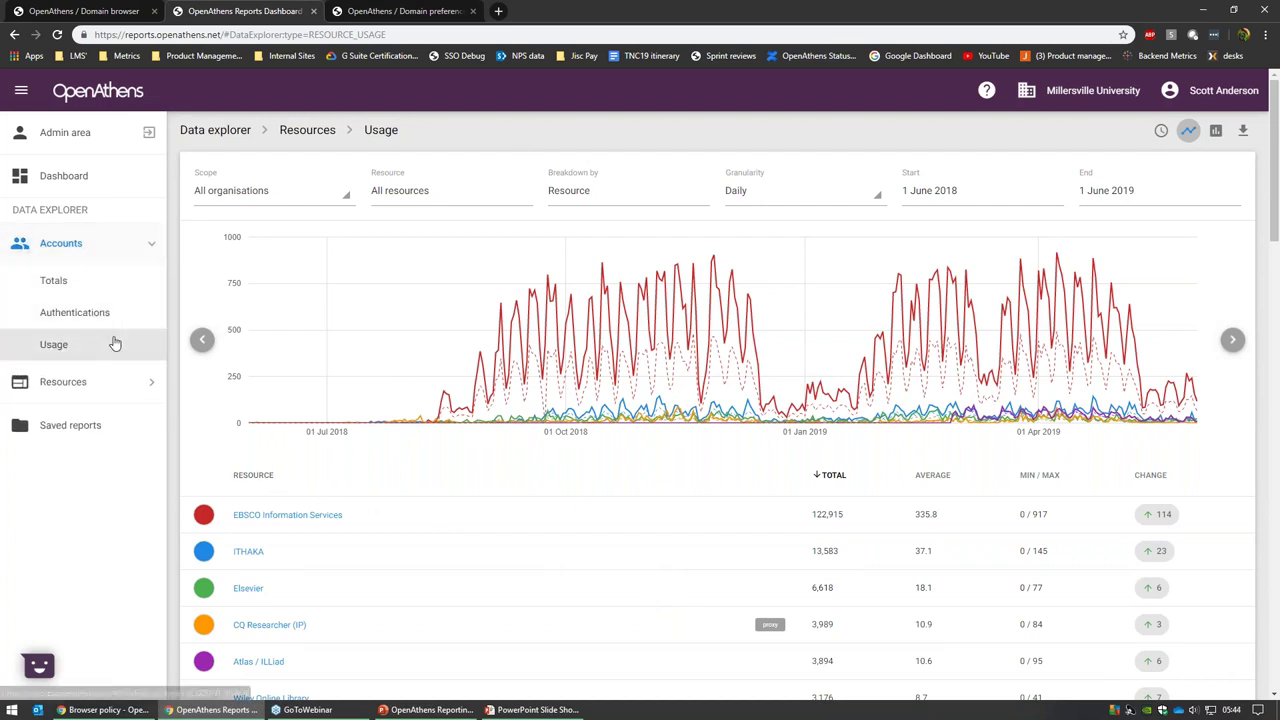
left_click(134, 292)
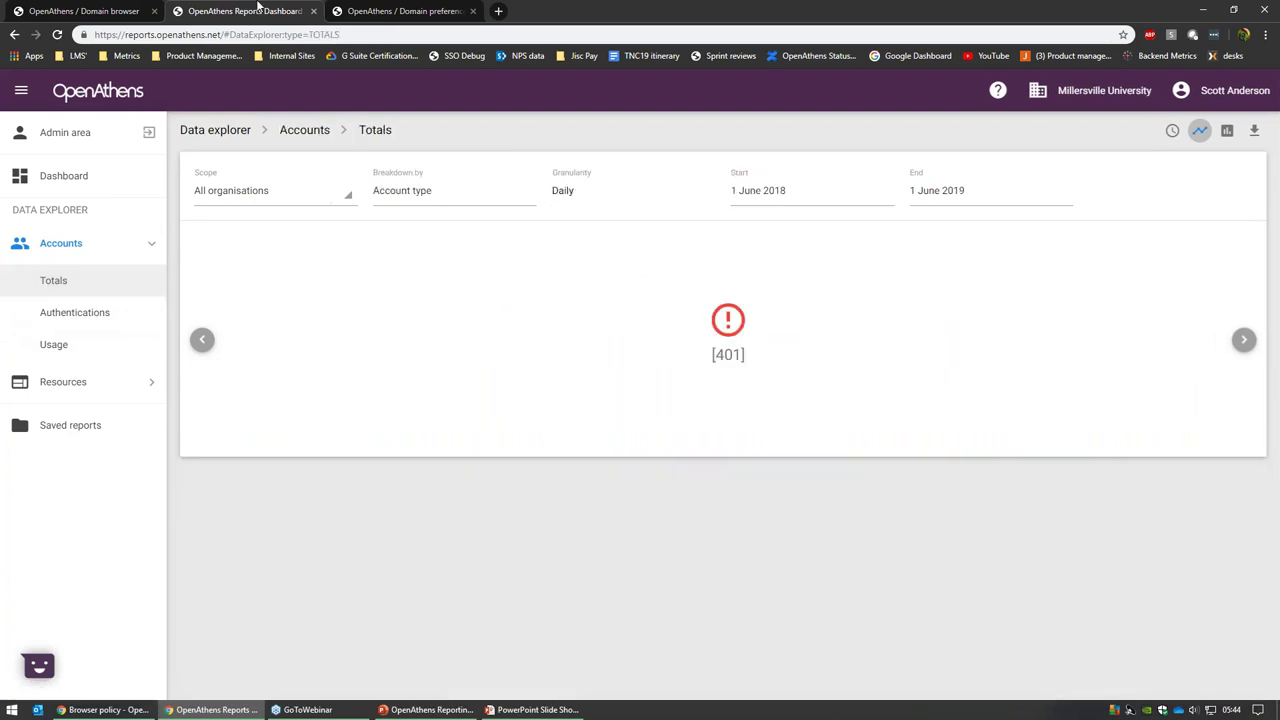
middle_click(249, 14)
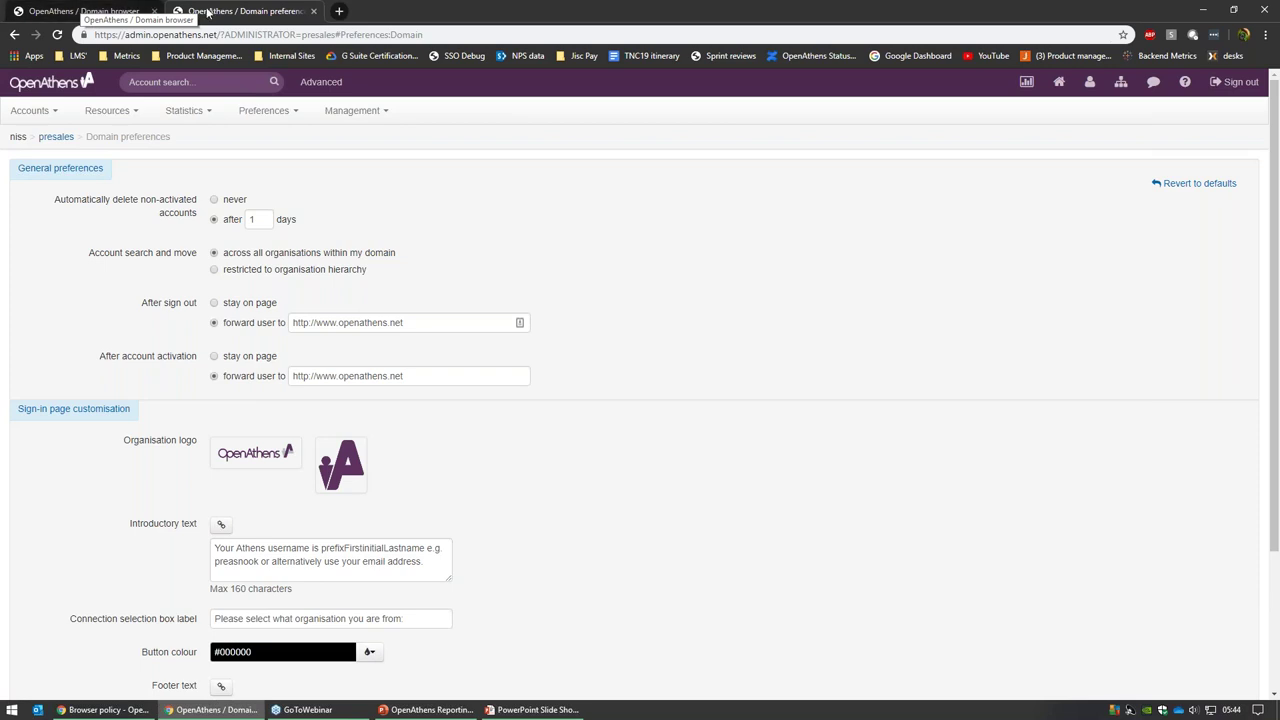
left_click(108, 110)
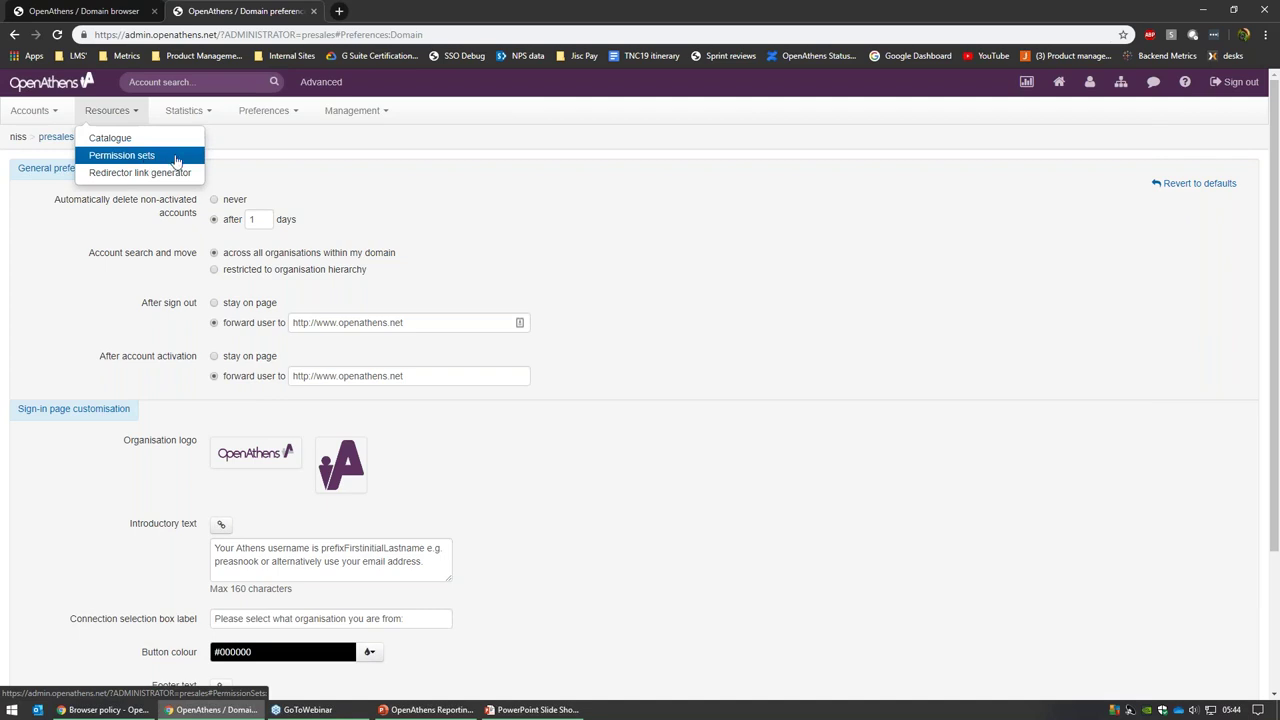
left_click(415, 150)
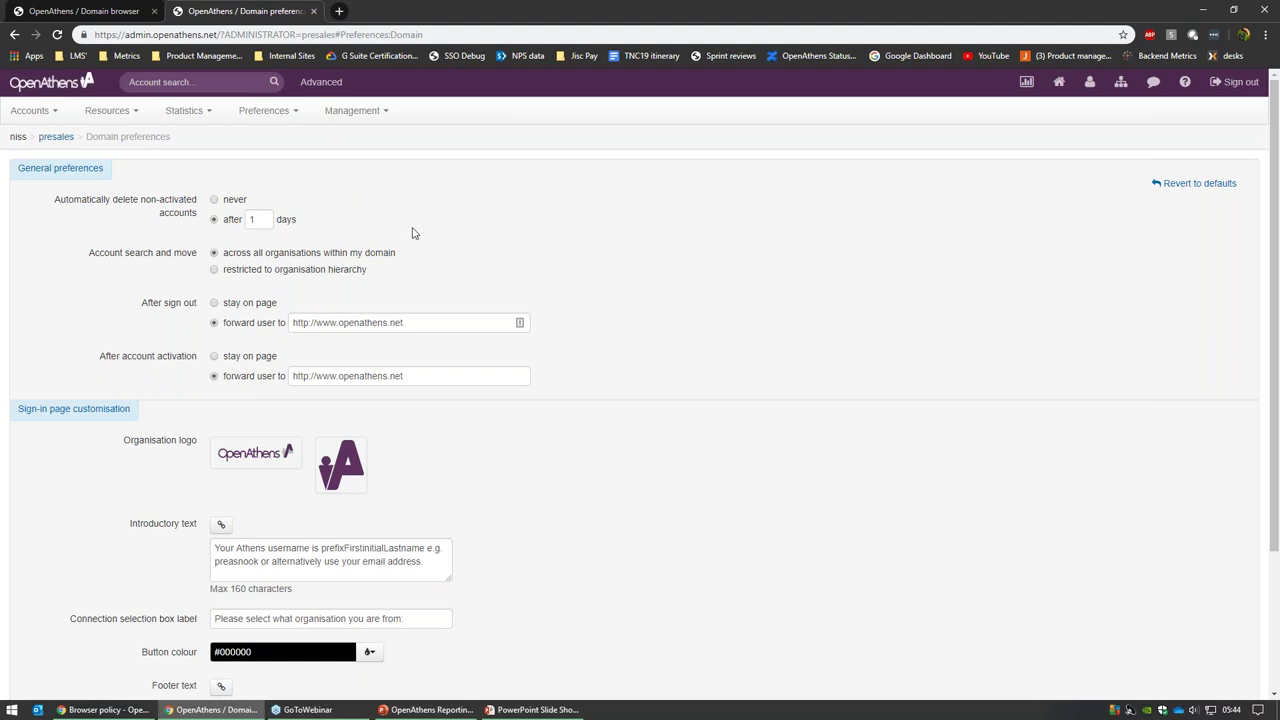
Open the organisation summary and examine the unique ID and scope of the Scoped sub-org demo against the parent organisation.
left_click(1120, 84)
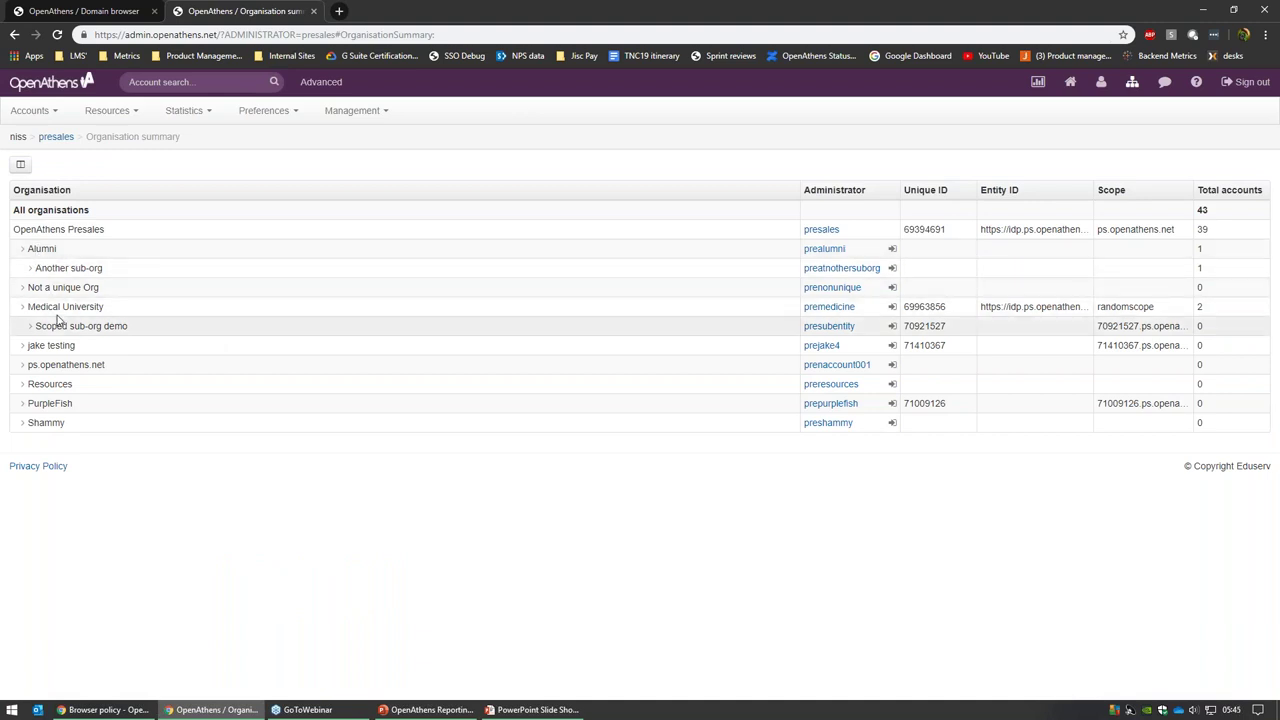
double_click(41, 248)
left_click_drag(907, 327, 1178, 330)
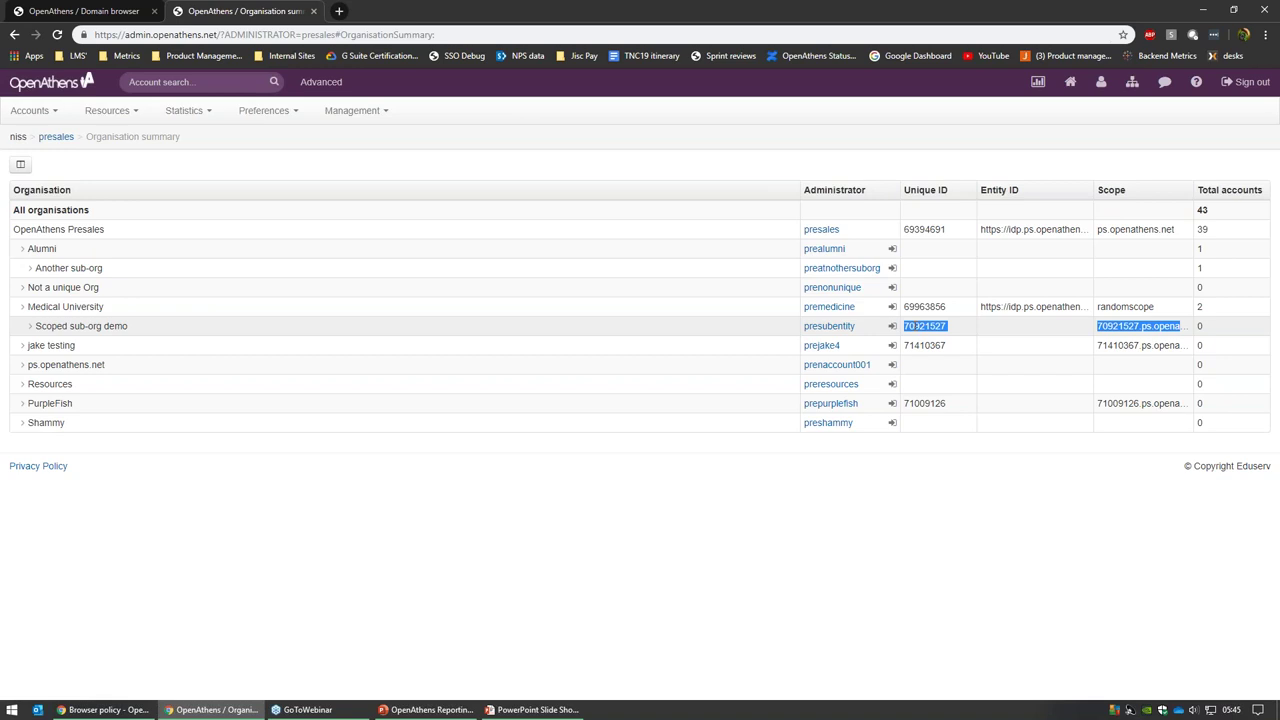
left_click_drag(22, 236, 106, 230)
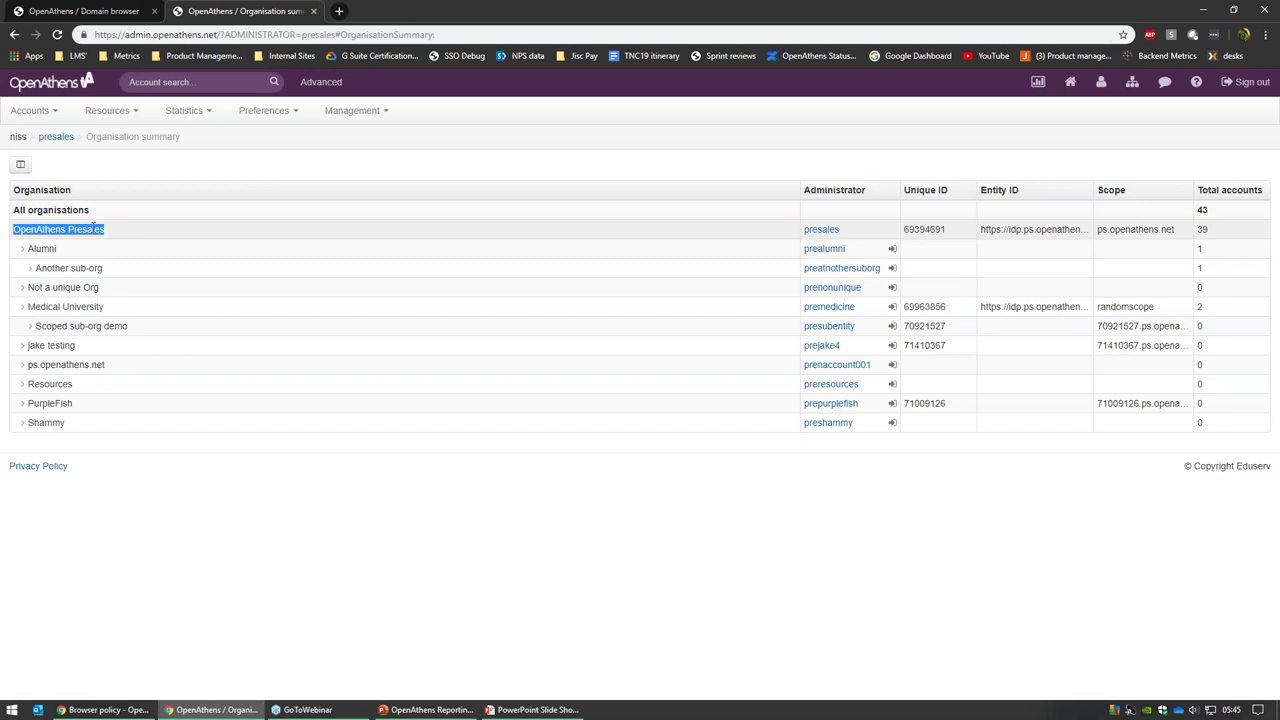
left_click_drag(40, 326, 1127, 338)
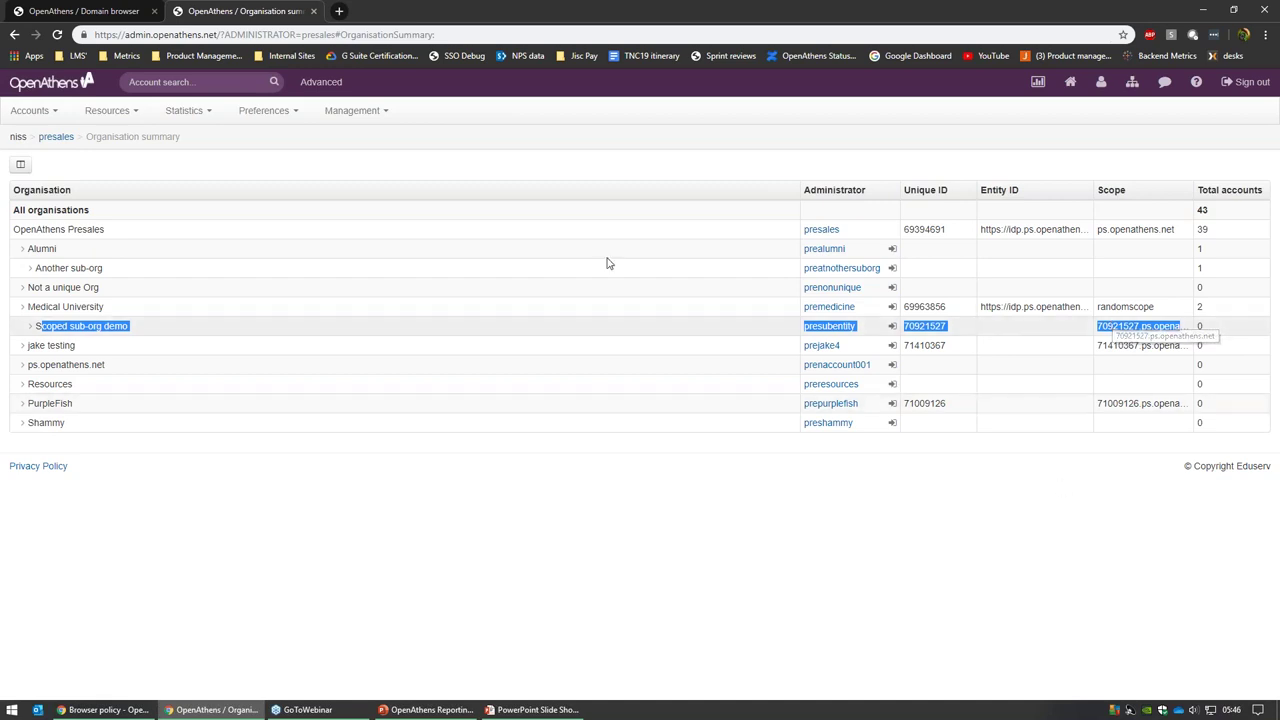
Open the Alumni permission set and examine the role in its attributes.
left_click(112, 108)
left_click(166, 157)
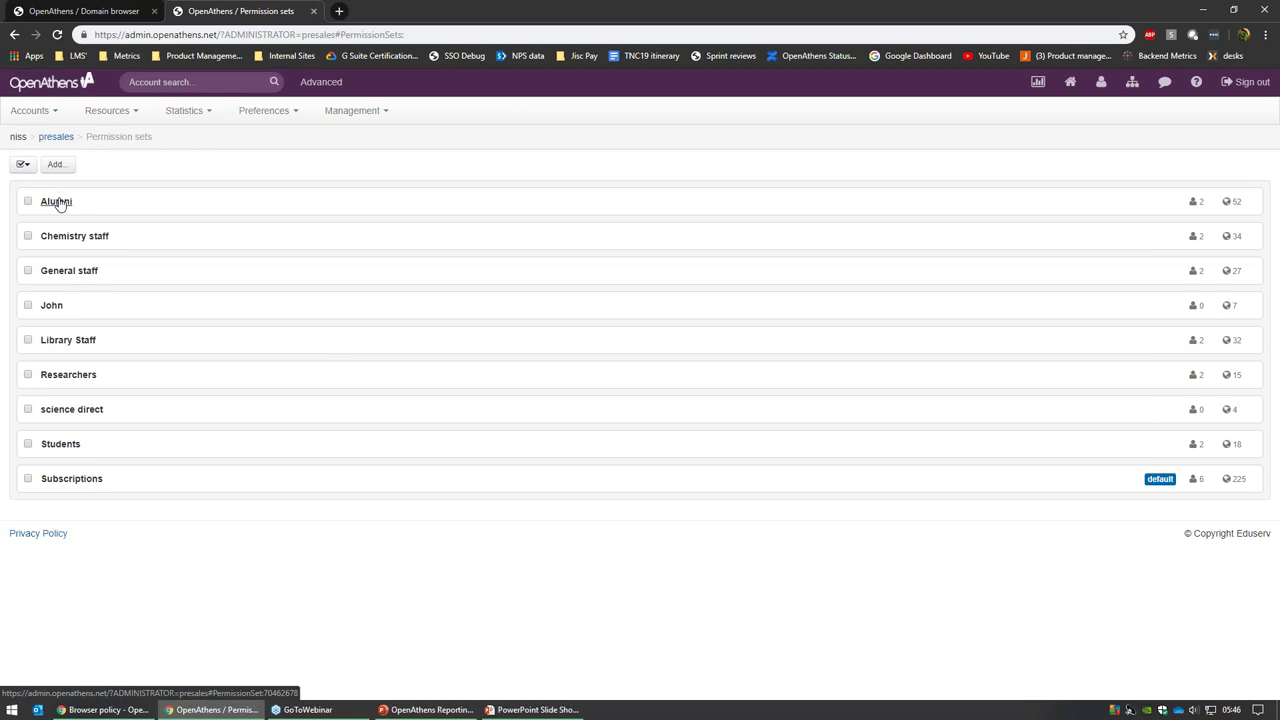
left_click(56, 201)
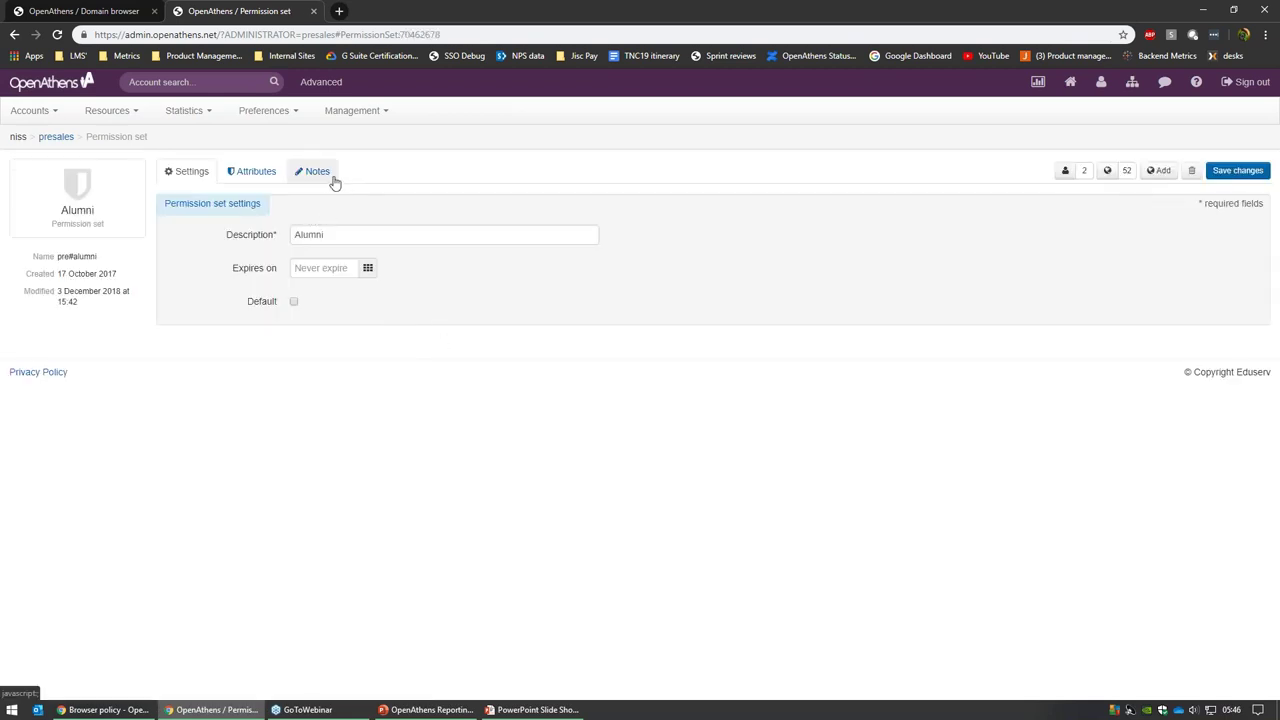
left_click(253, 175)
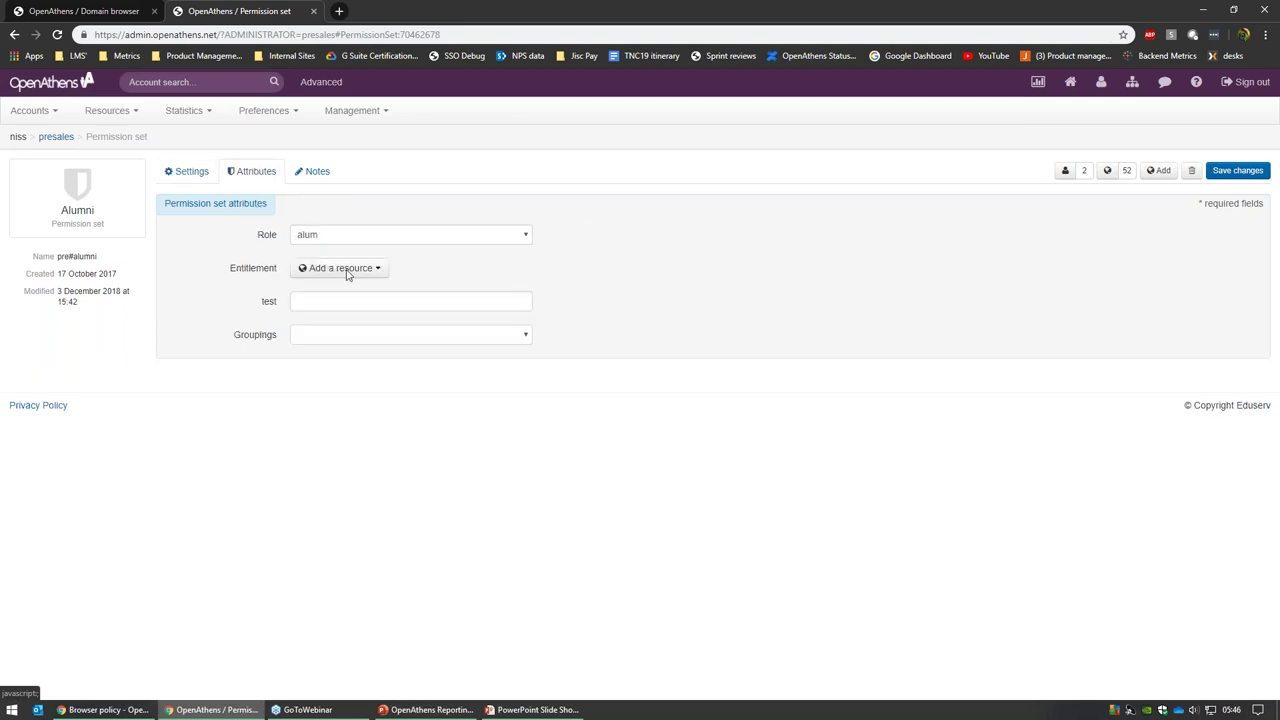
double_click(268, 237)
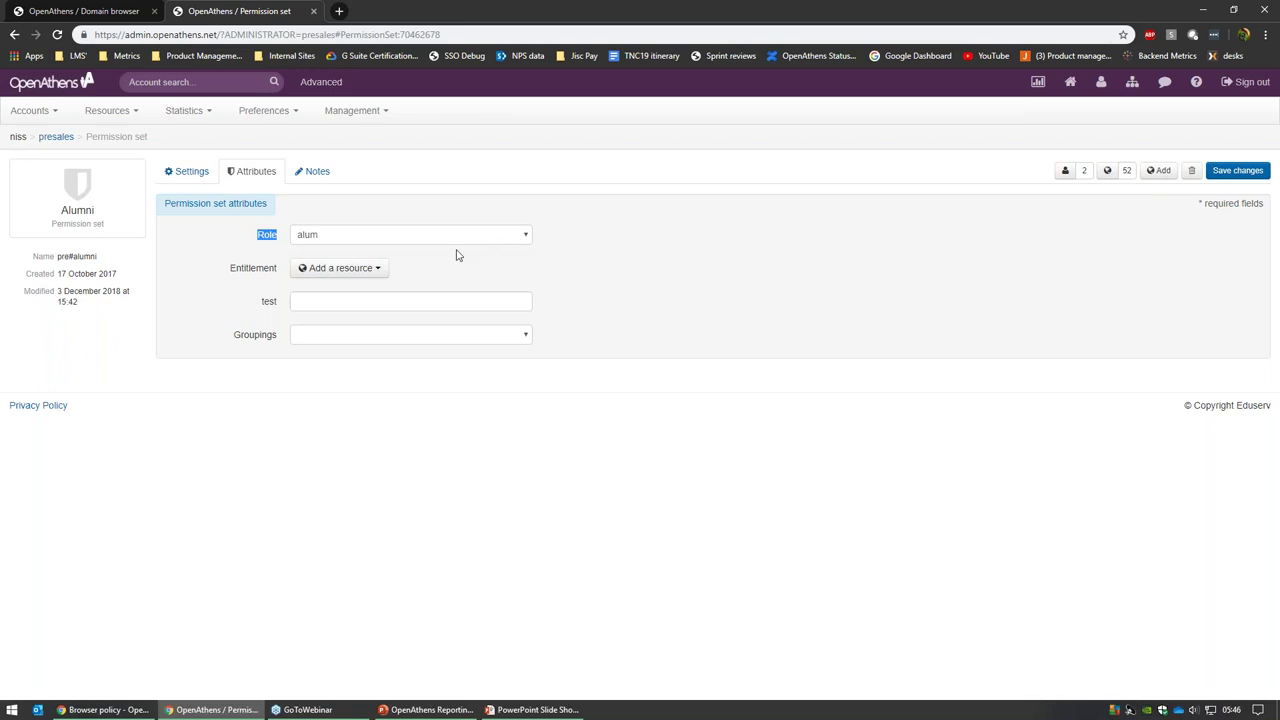
Examine the entitlement resource search and the available role options of the Alumni permission set, and return to its settings.
left_click(356, 268)
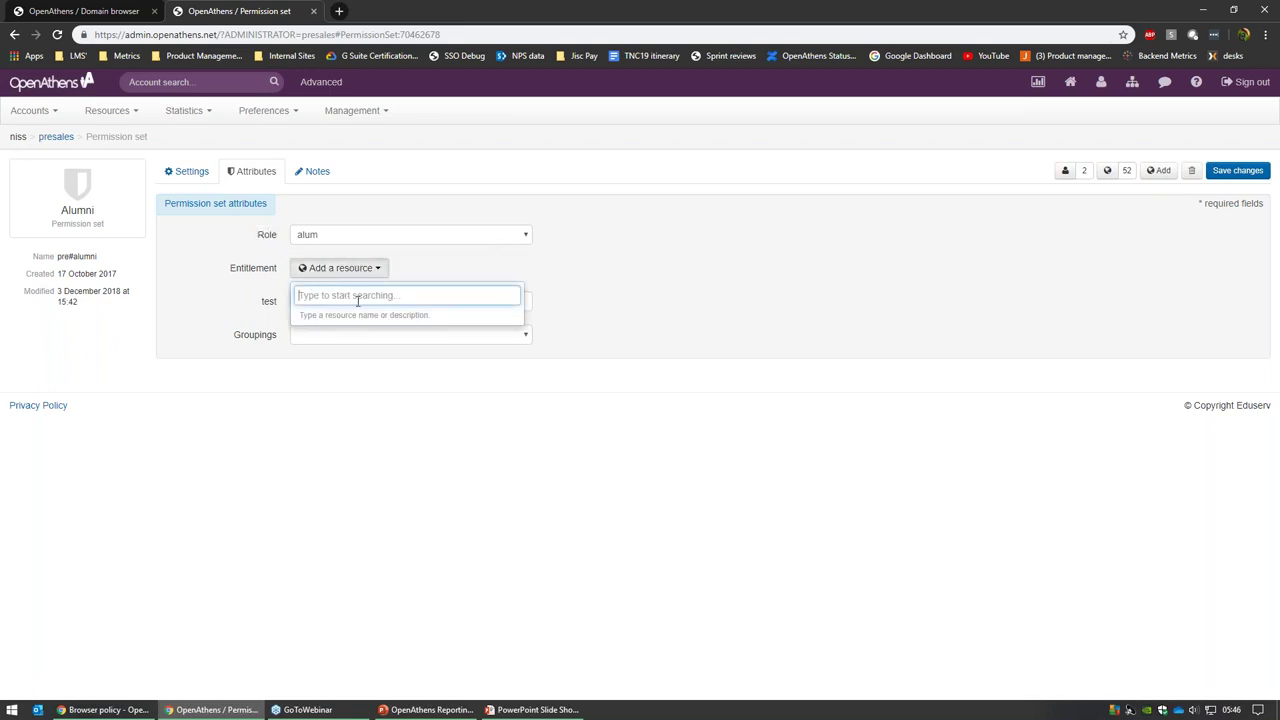
left_click(684, 274)
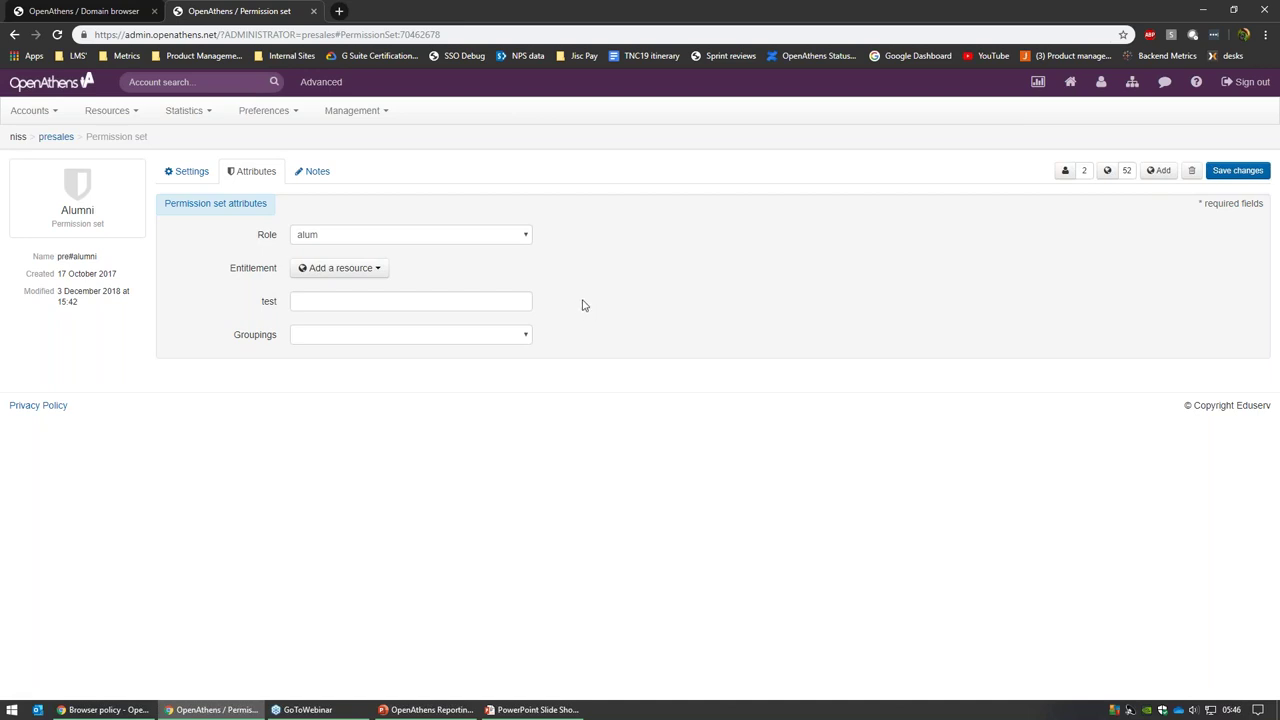
left_click(525, 238)
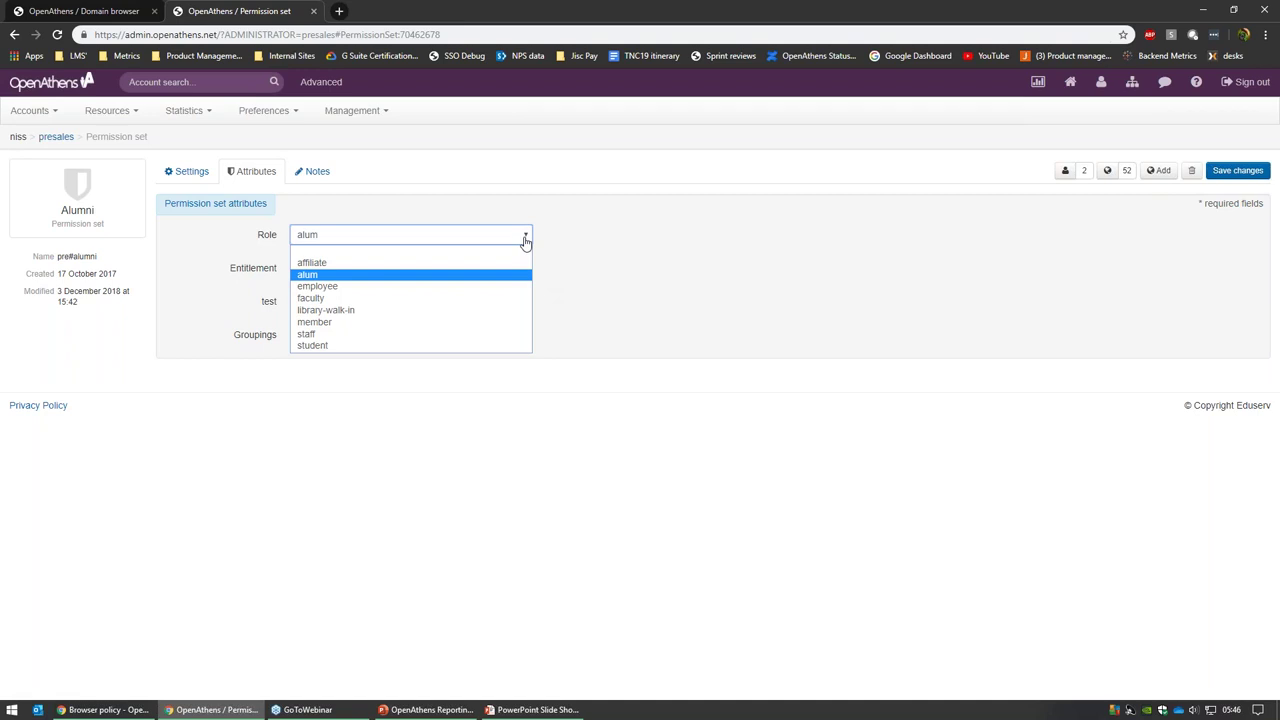
left_click(525, 238)
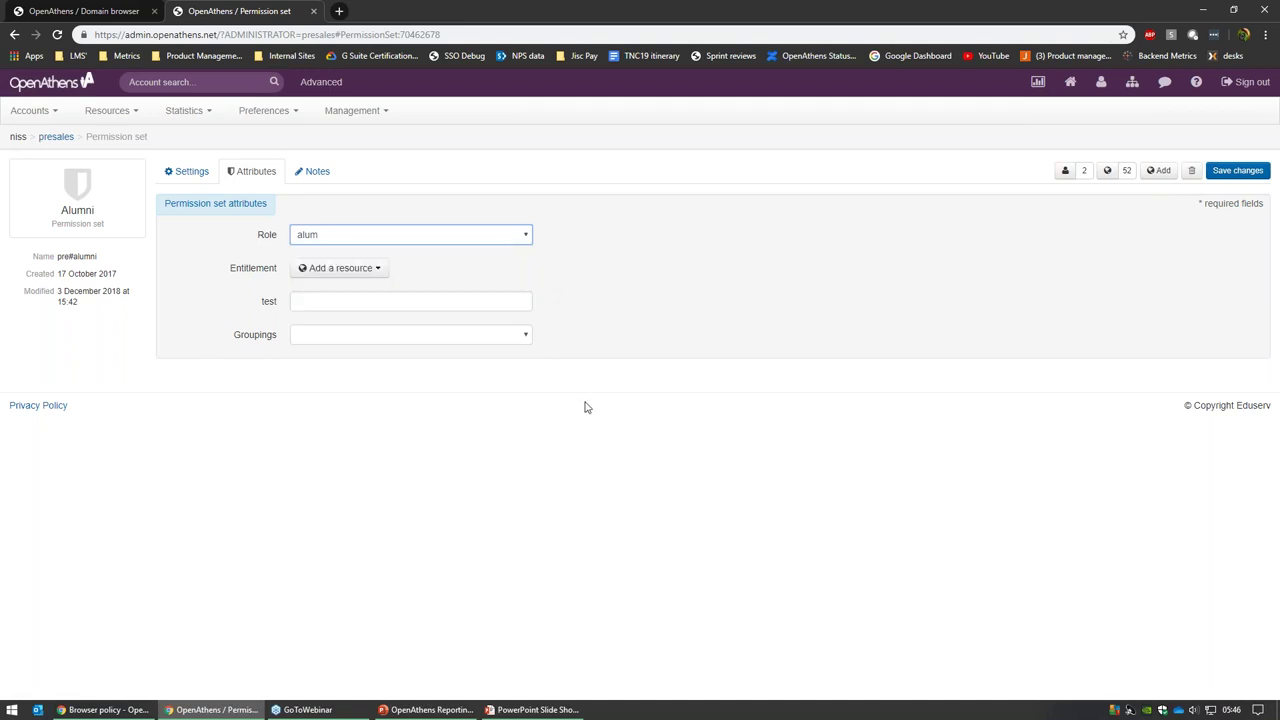
left_click(655, 416)
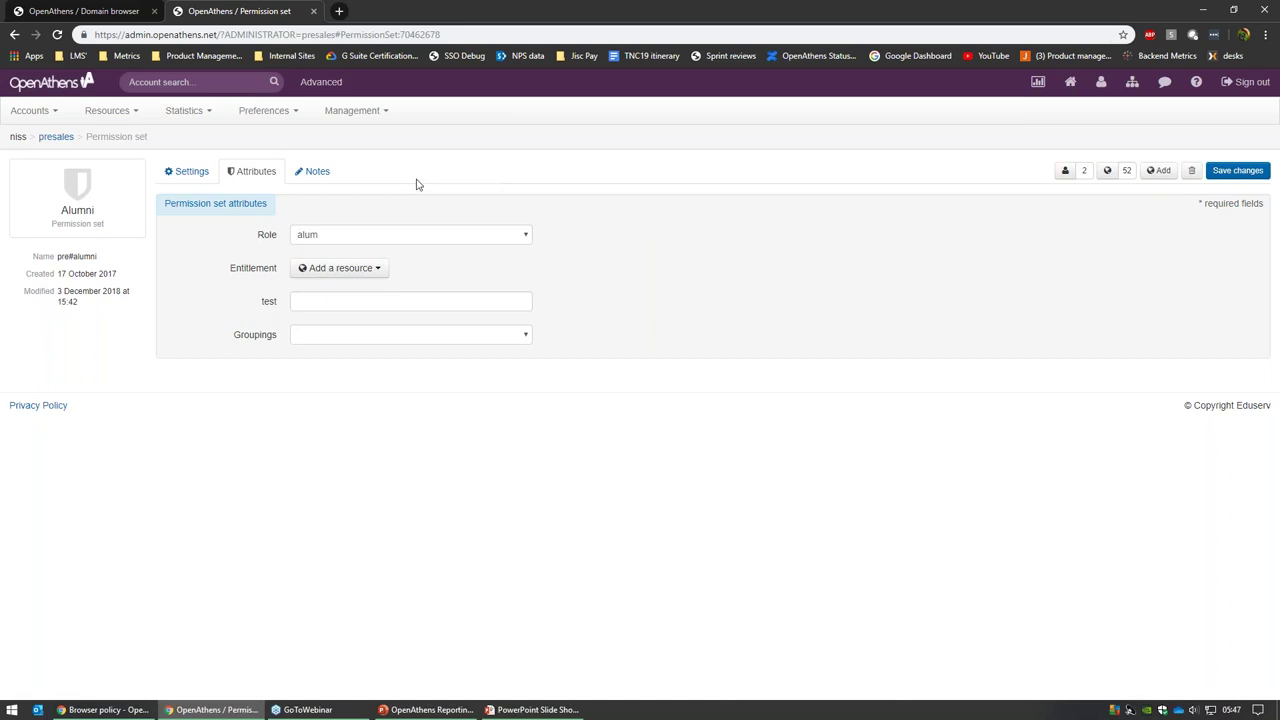
left_click(318, 172)
left_click(192, 173)
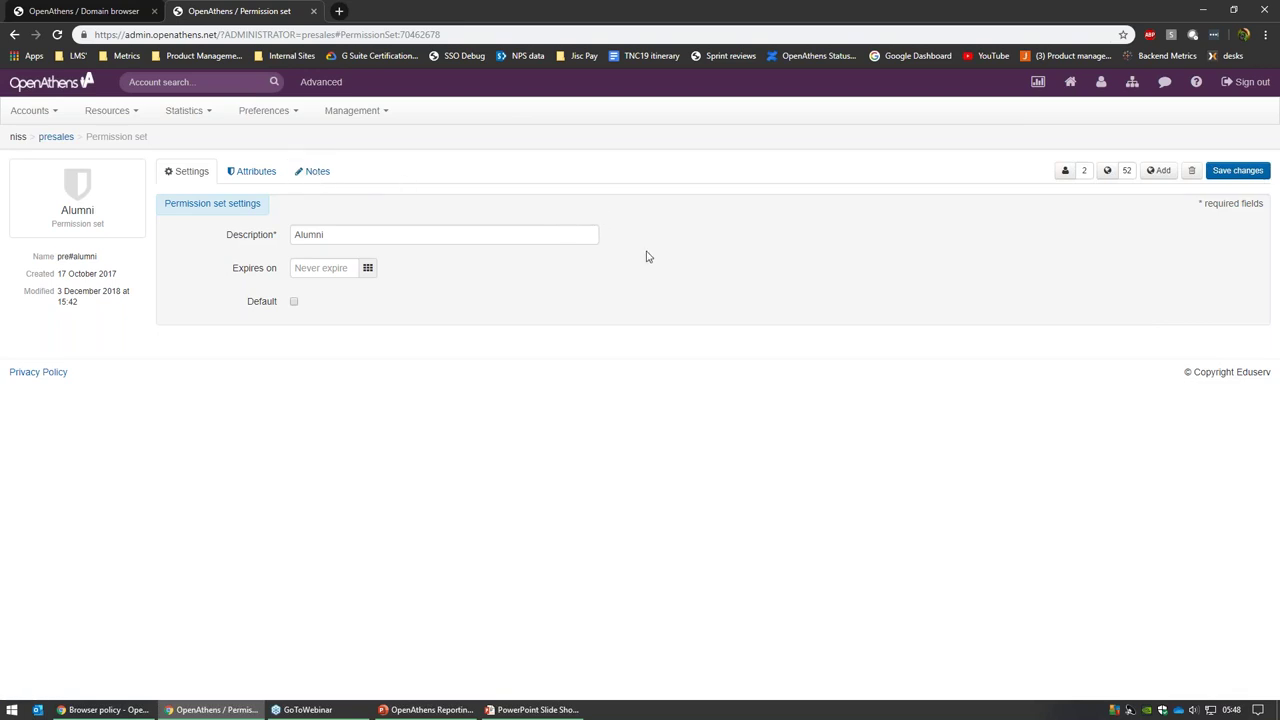
Bring up the Questions slide in the PowerPoint slide show and return to the browser.
mouse_move(539, 716)
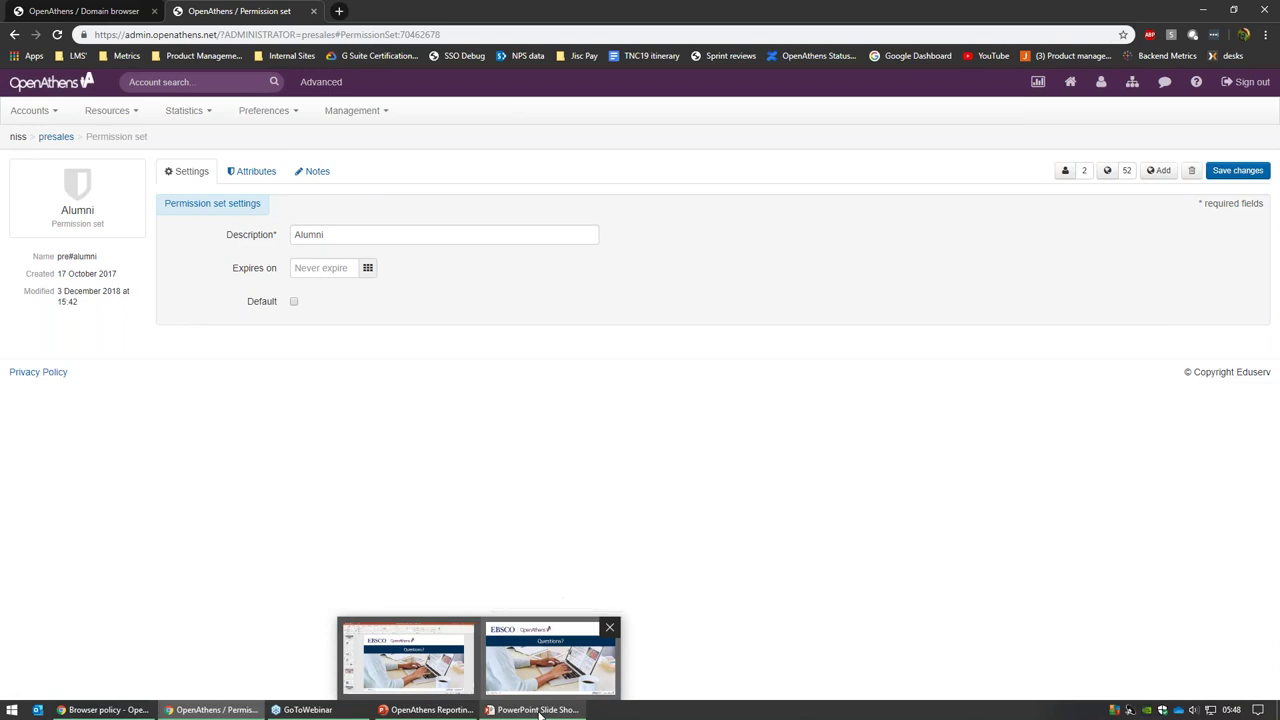
left_click(550, 658)
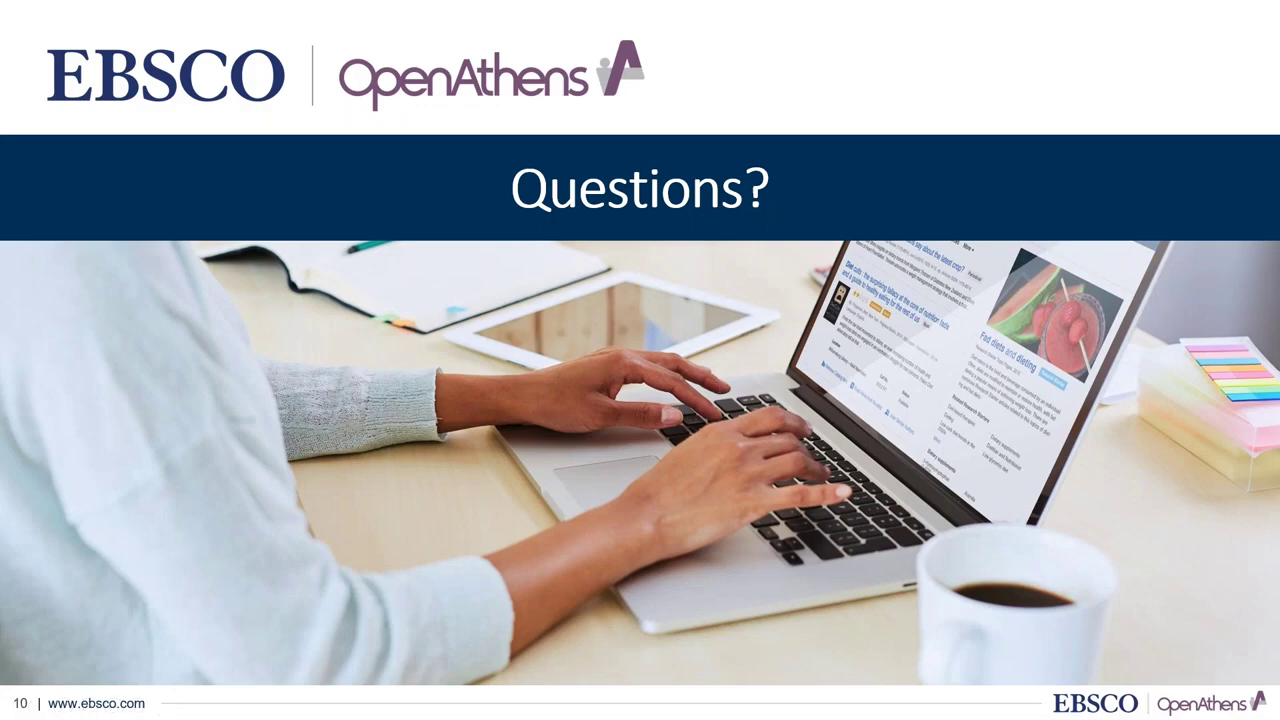
key("alt+Tab")
Search the domain browser for millersville and open the admin area of the Millersville University domain.
left_click(95, 8)
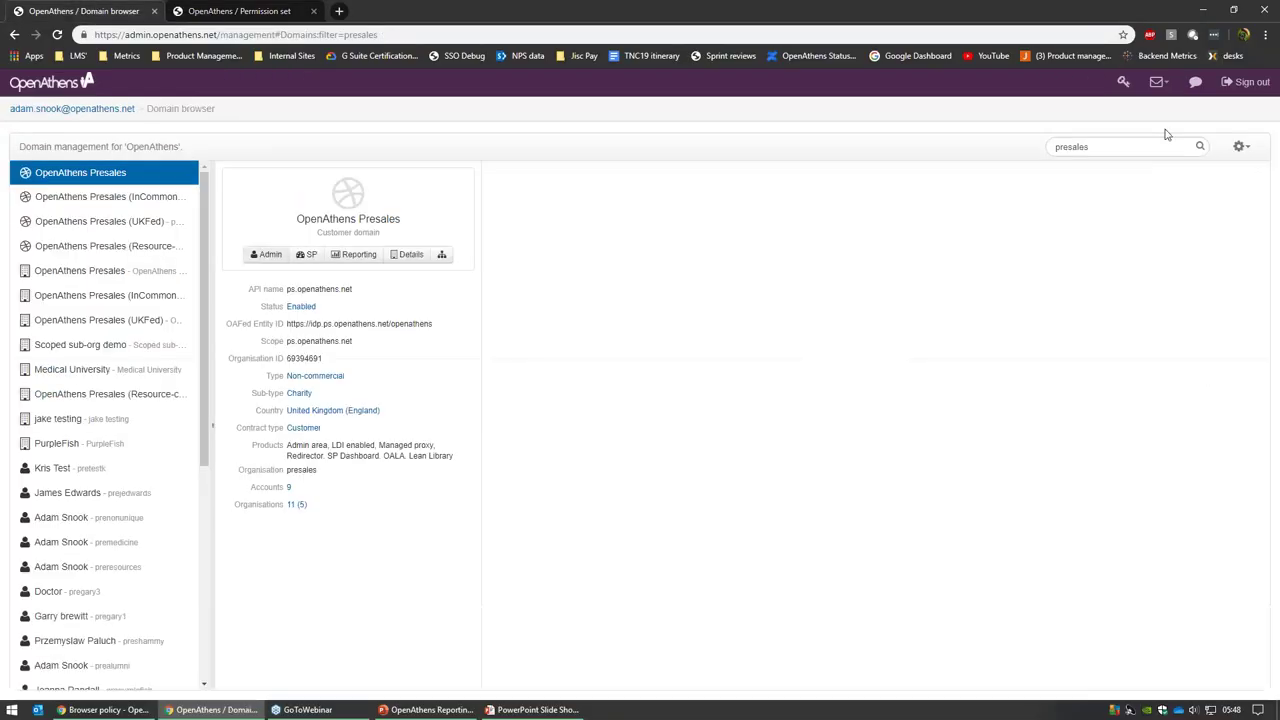
double_click(1132, 150)
type("mill")
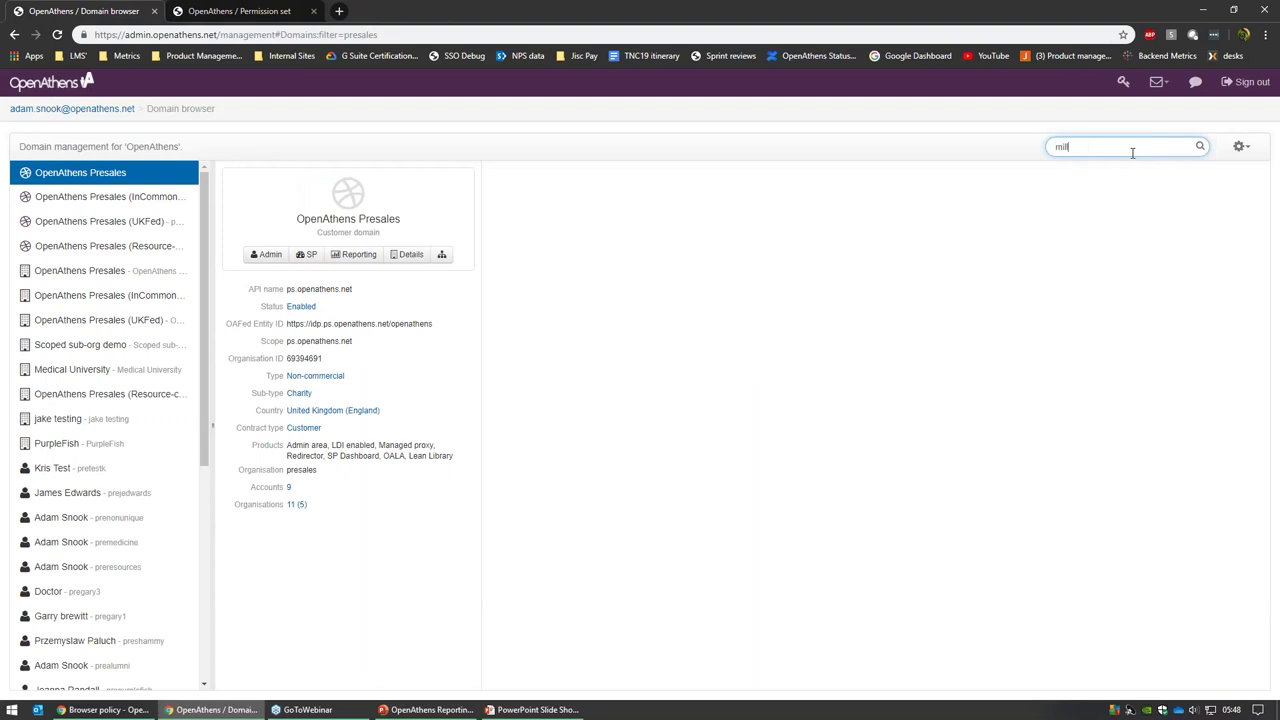
type("ersville")
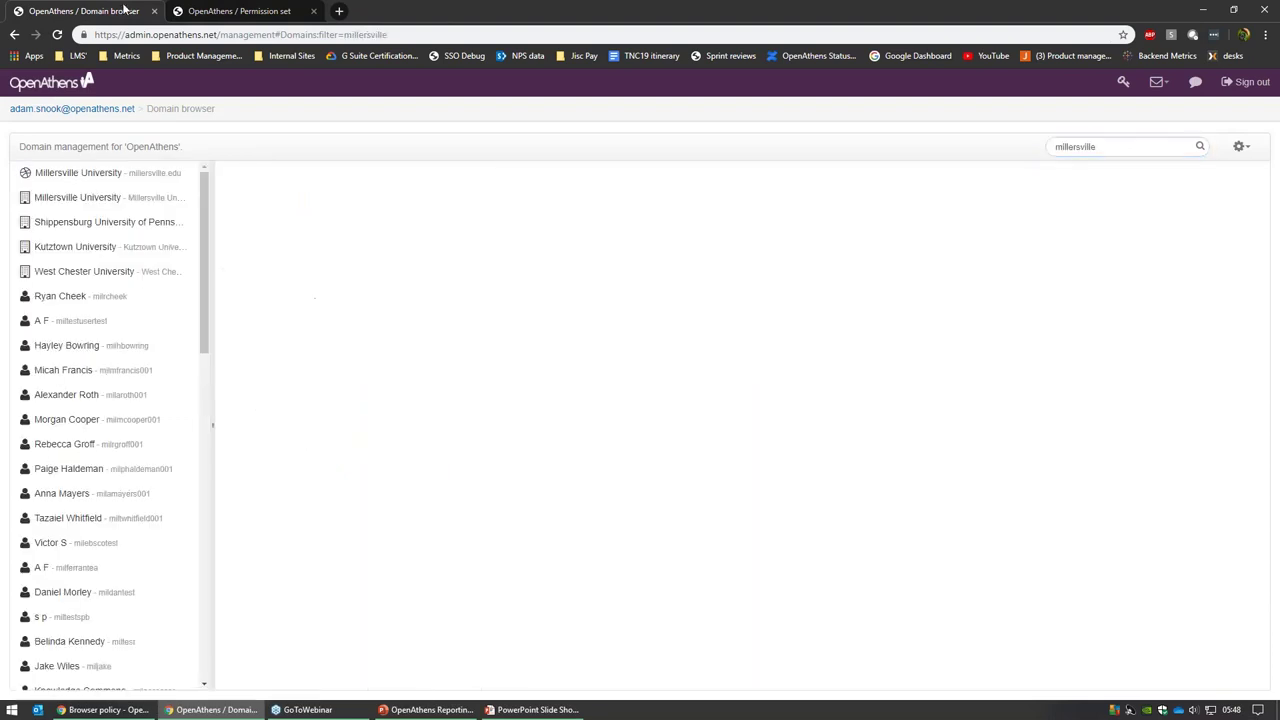
left_click(100, 172)
left_click(285, 255)
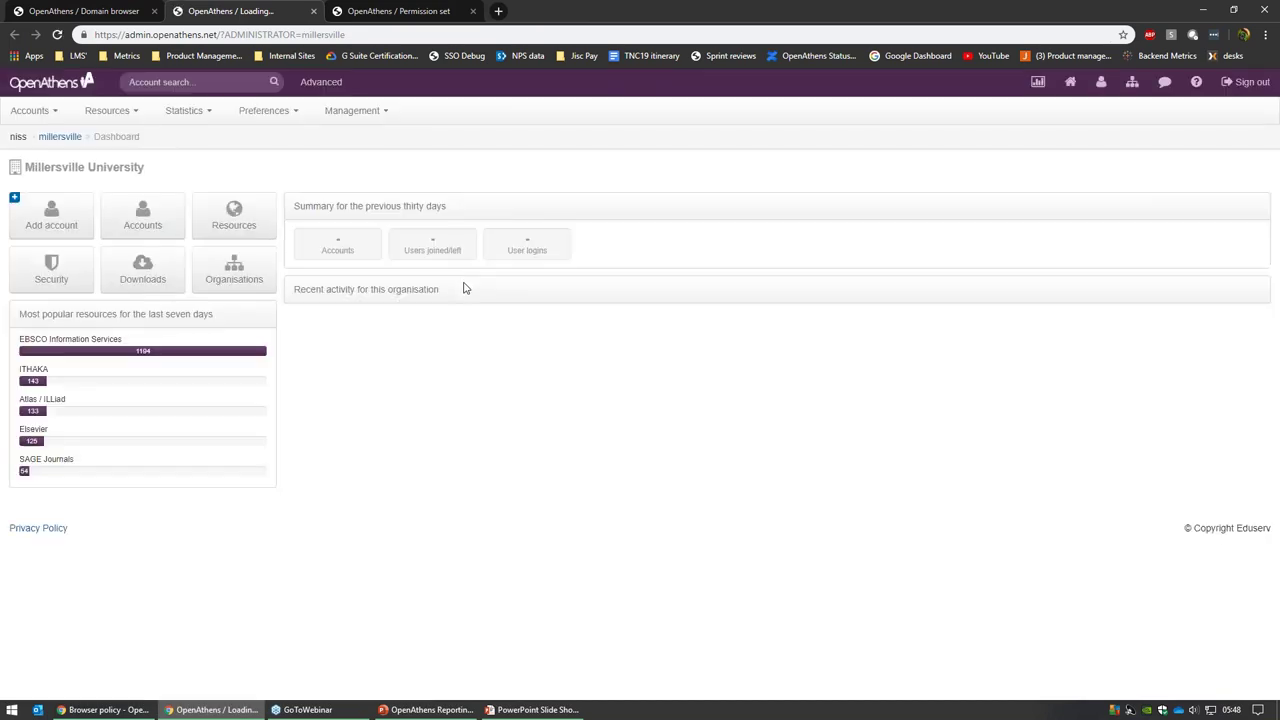
Open the reporting dashboard for Millersville University and display its resource usage report in the data explorer.
left_click(1025, 81)
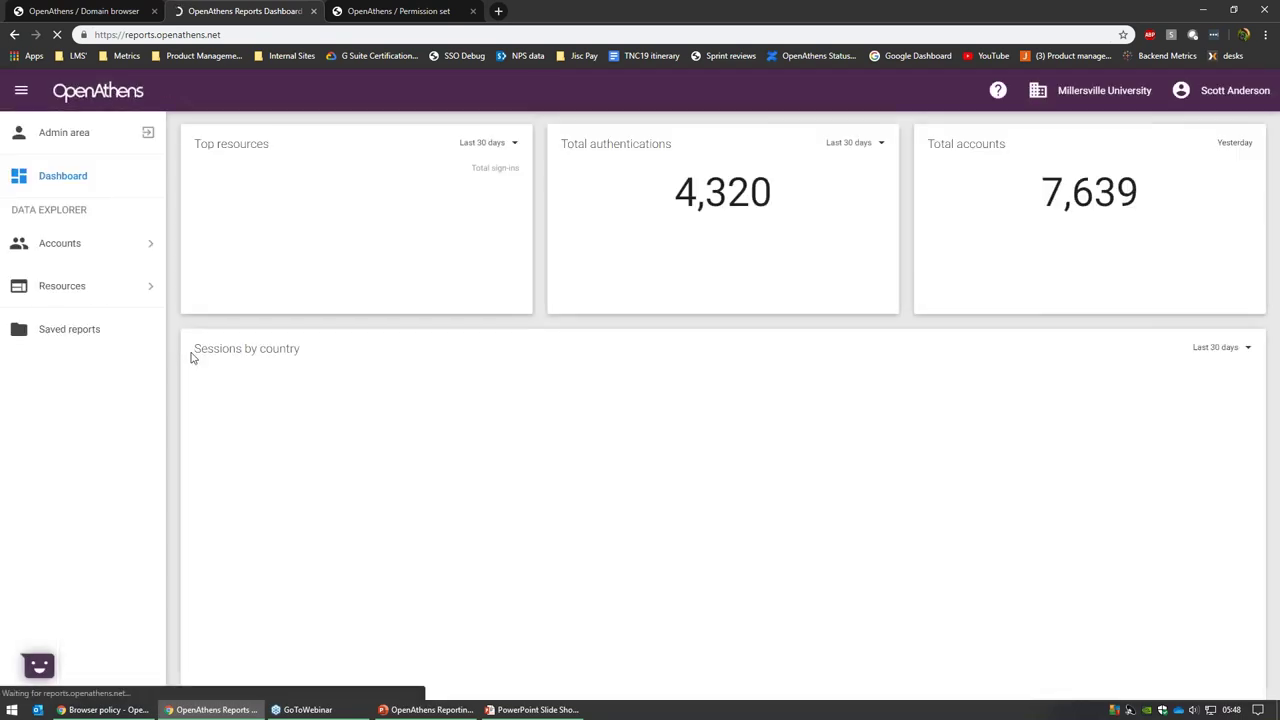
left_click(105, 285)
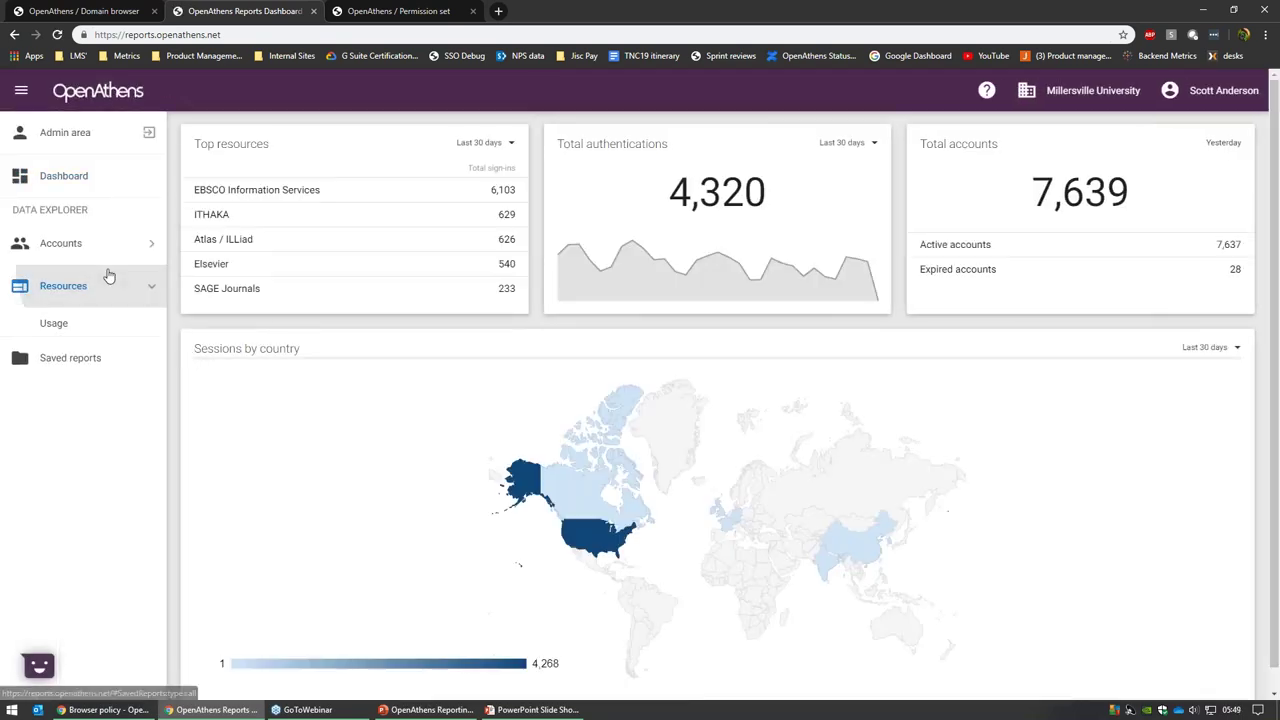
left_click(105, 325)
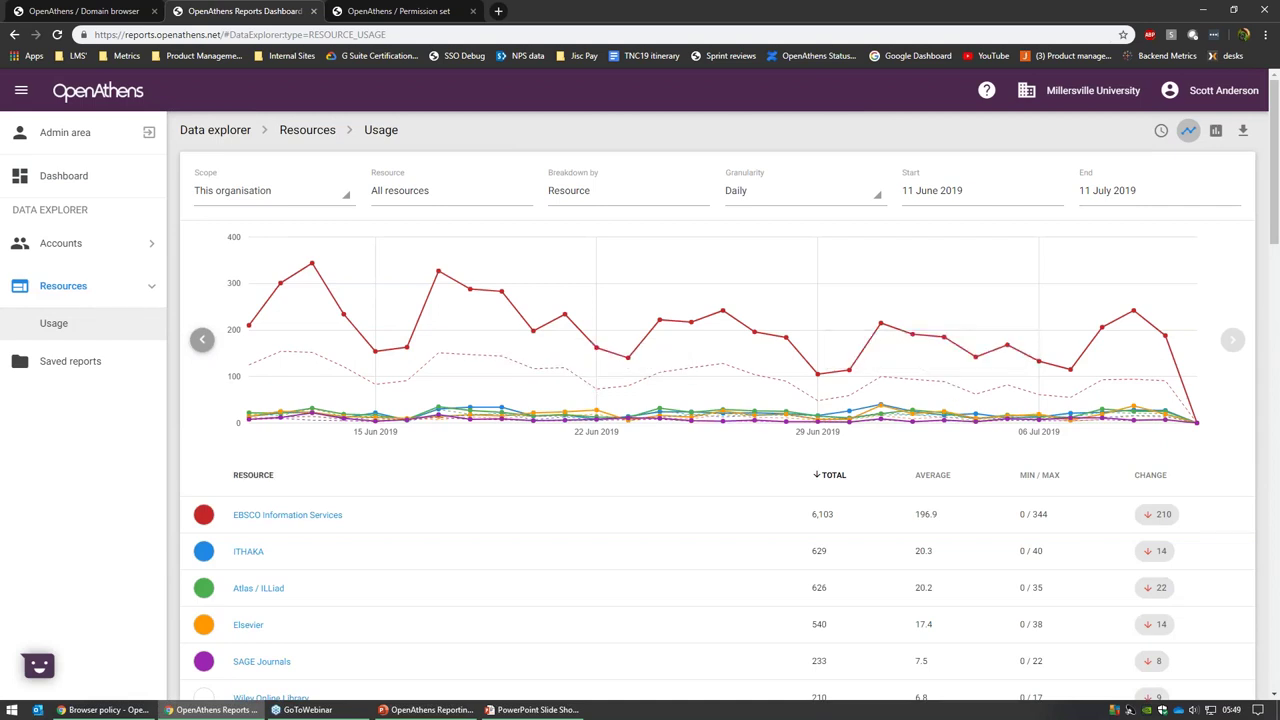
Examine the file name and download format options for saving the resource usage report to the computer, and close them without downloading.
left_click(1243, 131)
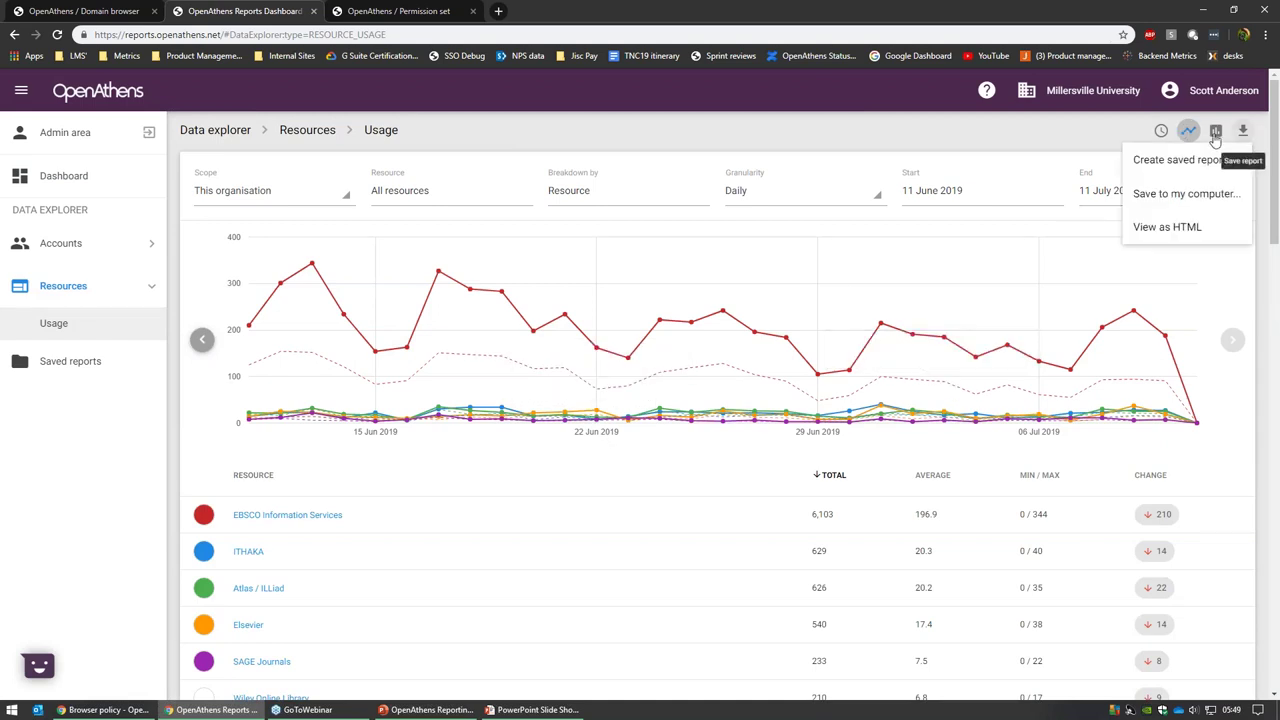
left_click(1190, 193)
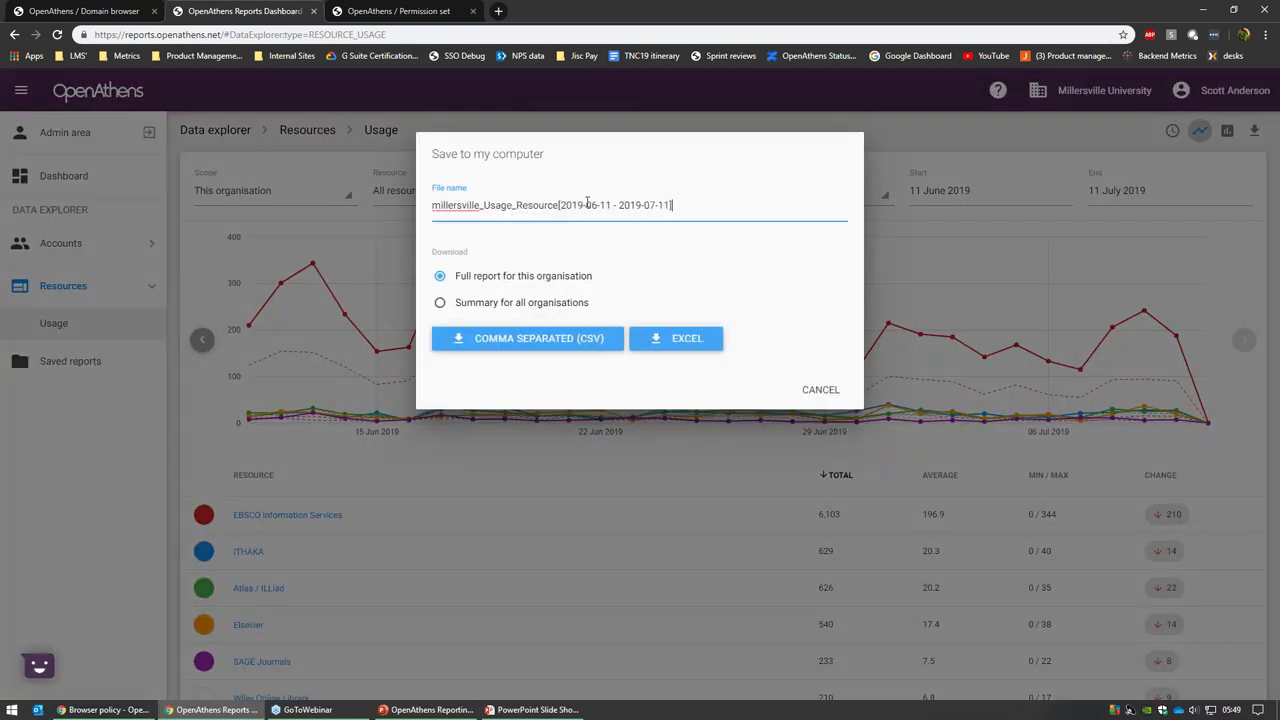
left_click(820, 396)
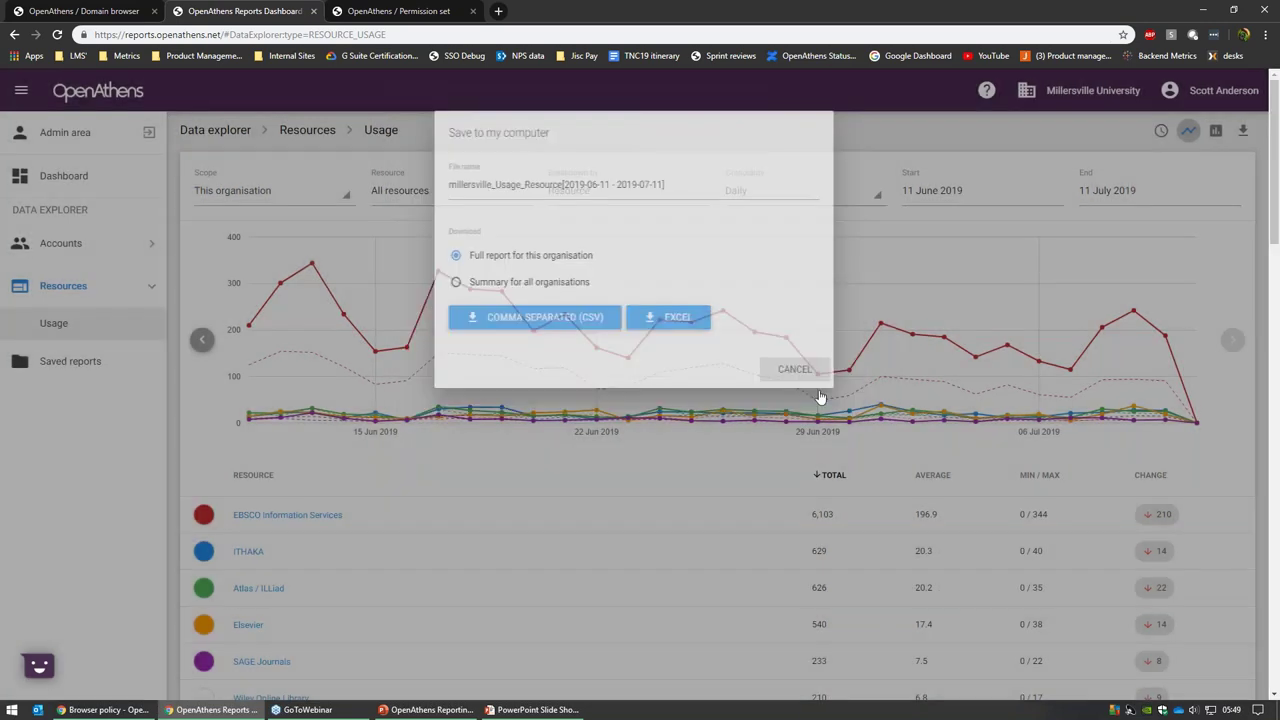